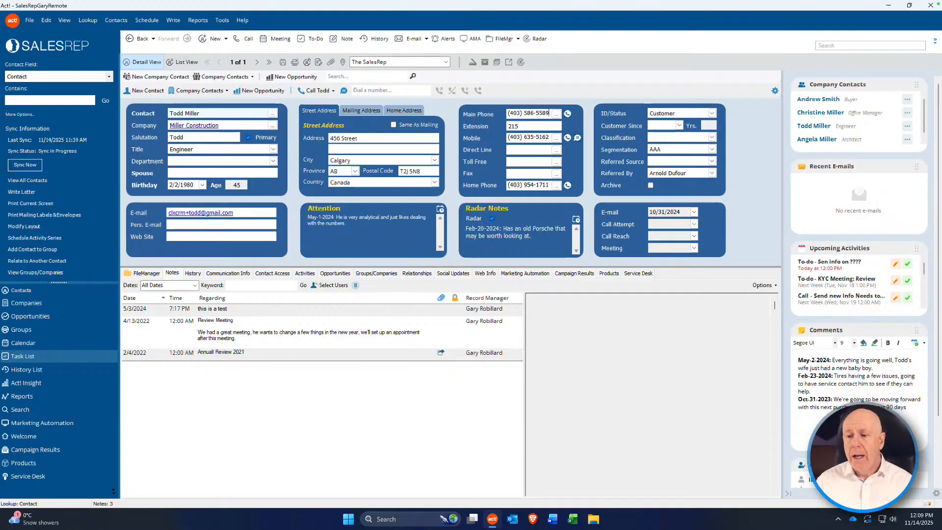
Step: Go from the contact's Activities to the calendar's 11/10–11/14/2025 work week
{"action": "left_click", "coordinate": [304, 273]}
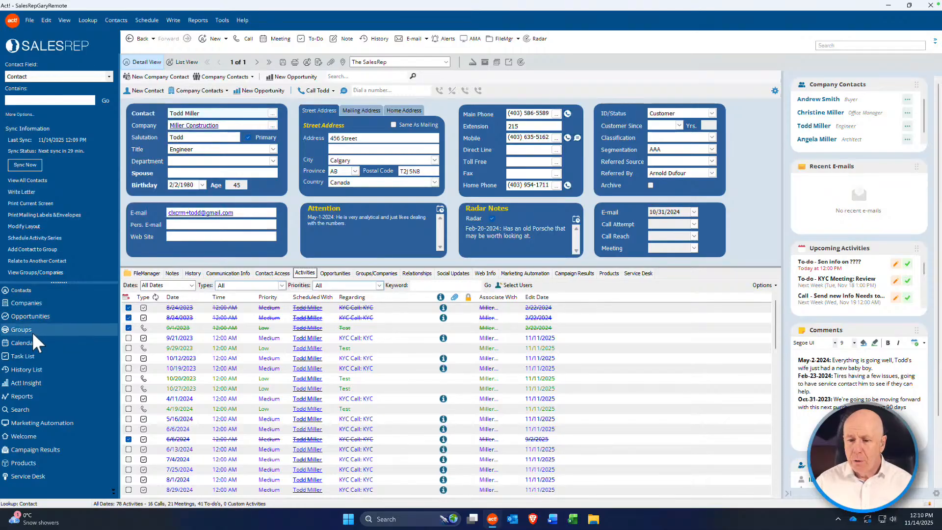
{"action": "left_click", "coordinate": [28, 342]}
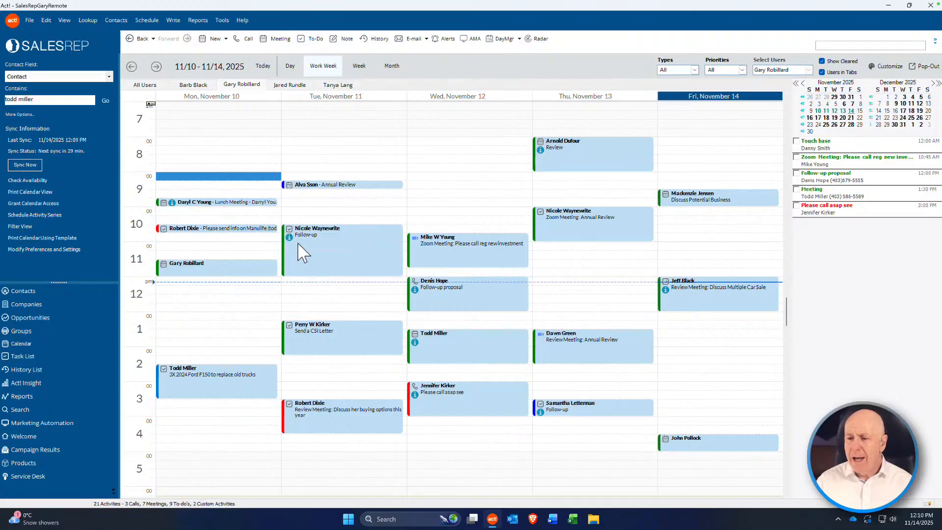
Step: Preview a to-do's details, then switch the calendar to the November 2025 month view
{"action": "mouse_move", "coordinate": [294, 244]}
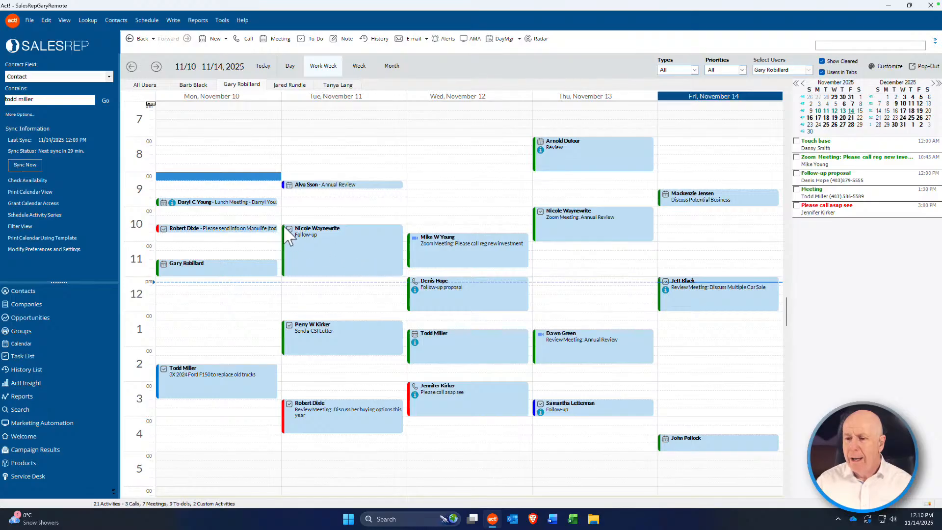
{"action": "mouse_move", "coordinate": [283, 260]}
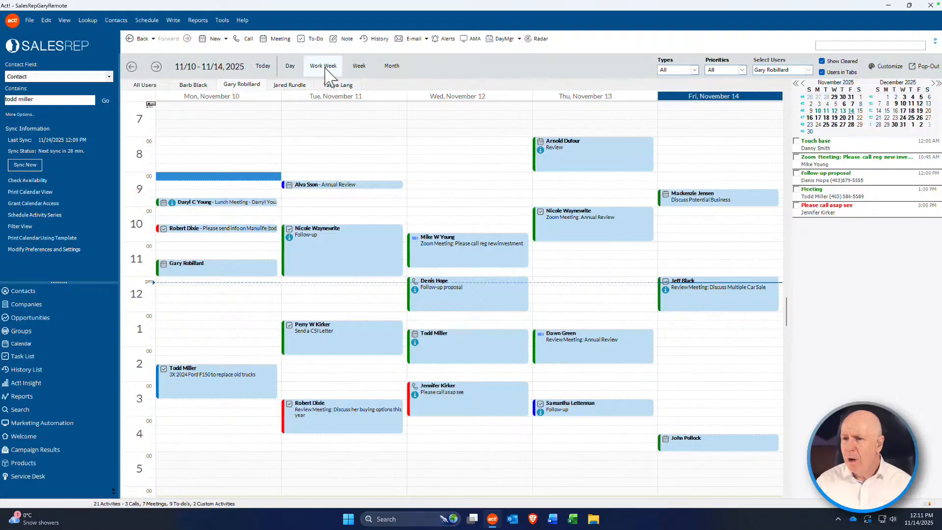
{"action": "left_click", "coordinate": [399, 73]}
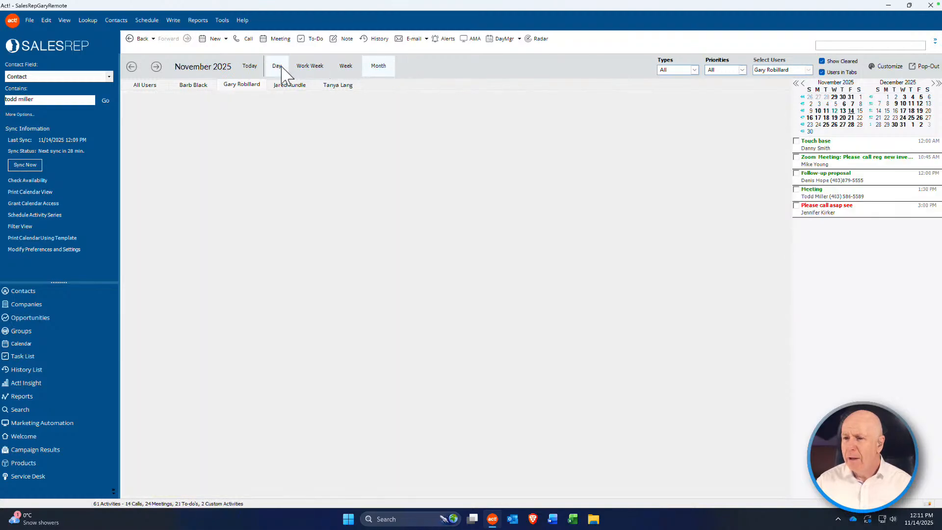
Step: Return to the work week and toggle the per-user calendar tabs off and back on
{"action": "left_click", "coordinate": [299, 69]}
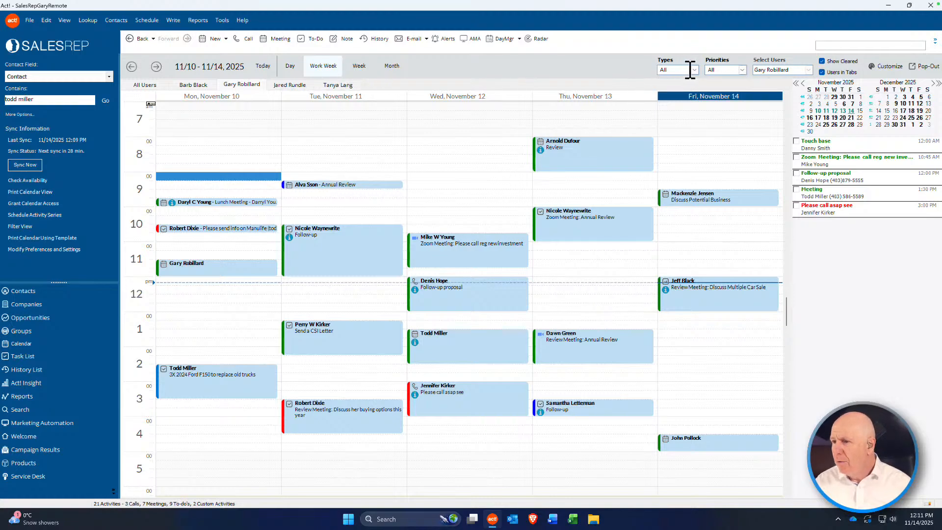
{"action": "left_click", "coordinate": [822, 73]}
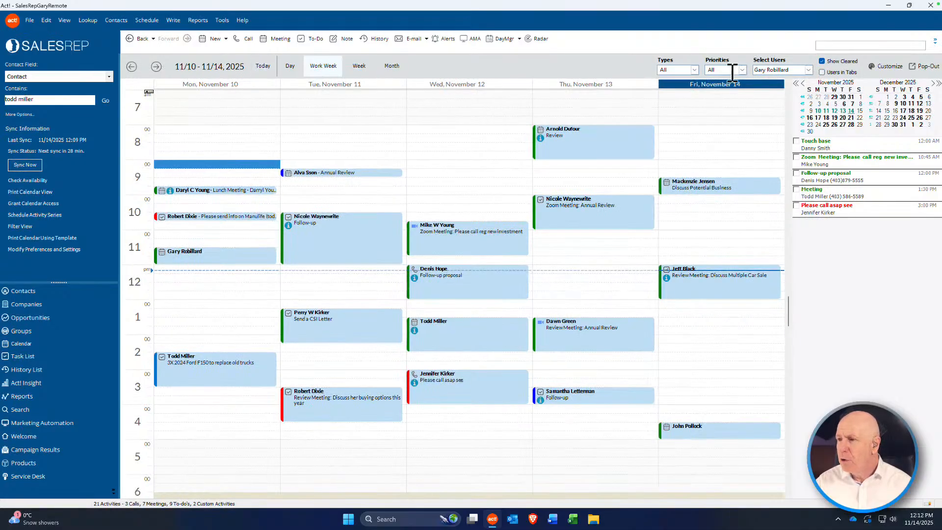
{"action": "left_click", "coordinate": [822, 72]}
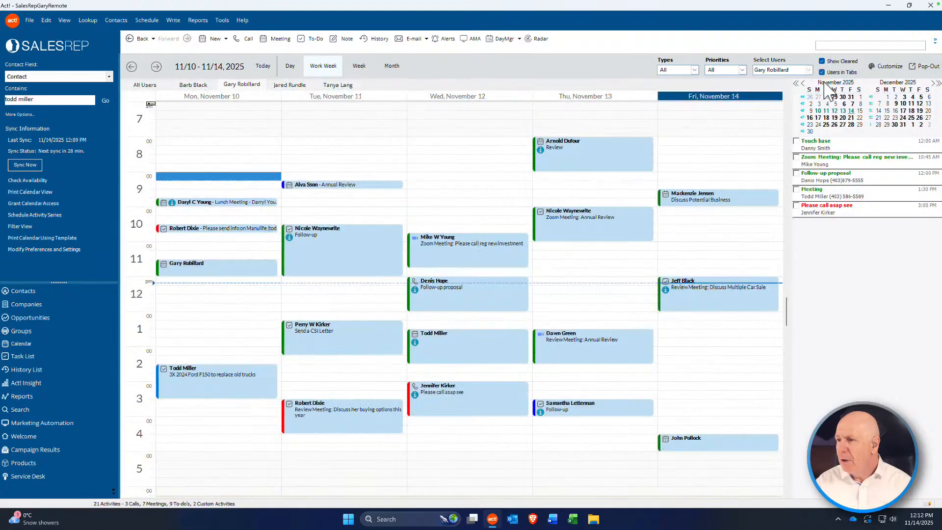
Step: View two other users' calendars, return to the original user's, and open Customize Calendar
{"action": "left_click", "coordinate": [289, 85]}
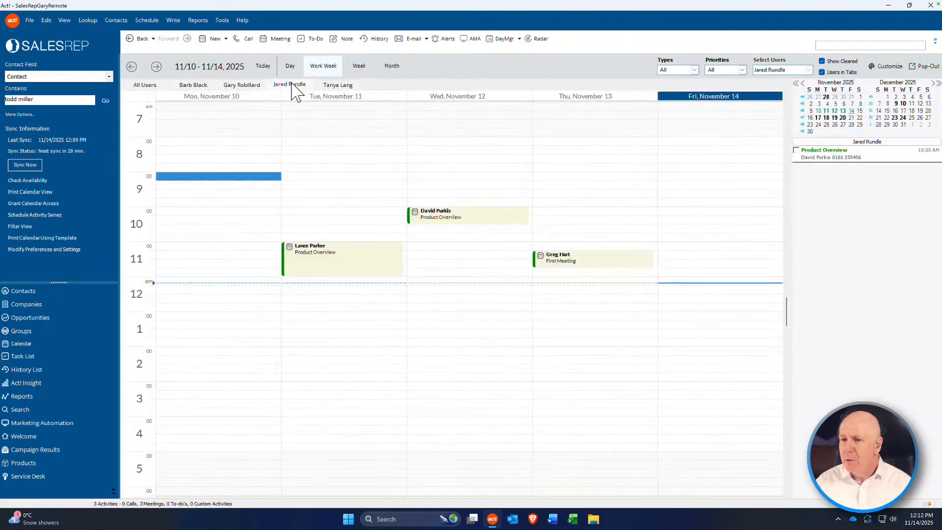
{"action": "left_click", "coordinate": [337, 85]}
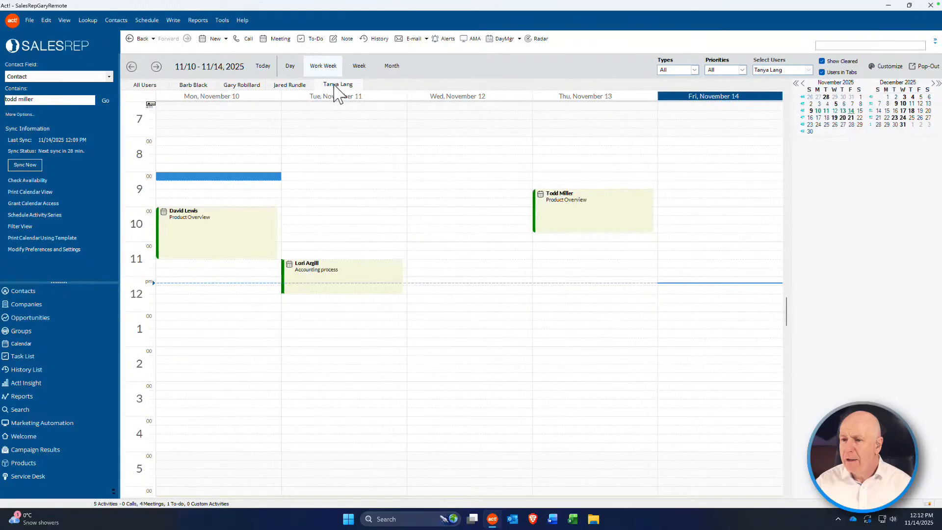
{"action": "left_click", "coordinate": [253, 87]}
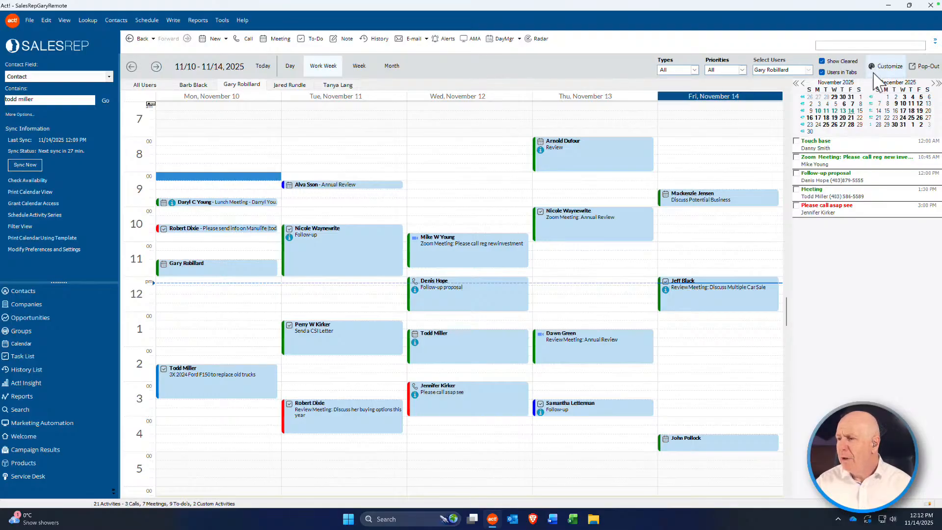
{"action": "left_click", "coordinate": [887, 67]}
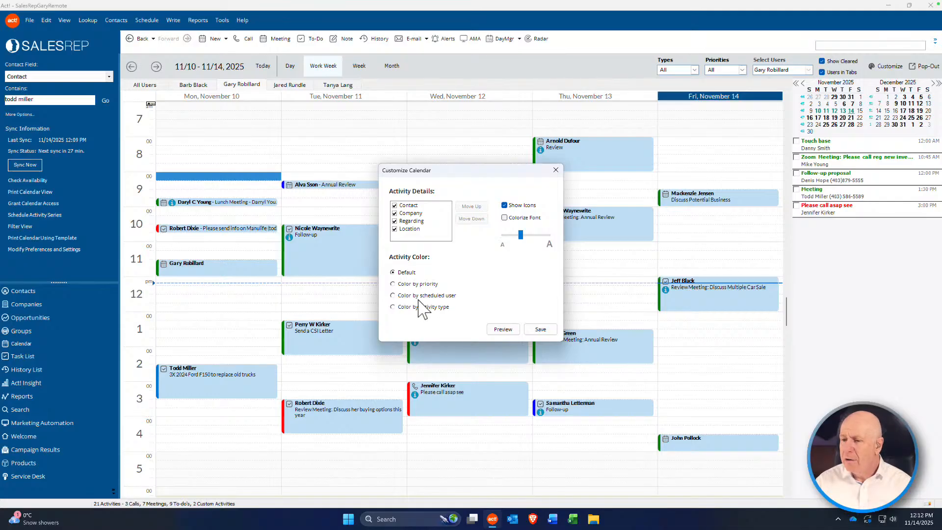
Step: Enlarge the calendar font size with the slider and apply it via Preview
{"action": "left_click", "coordinate": [520, 235]}
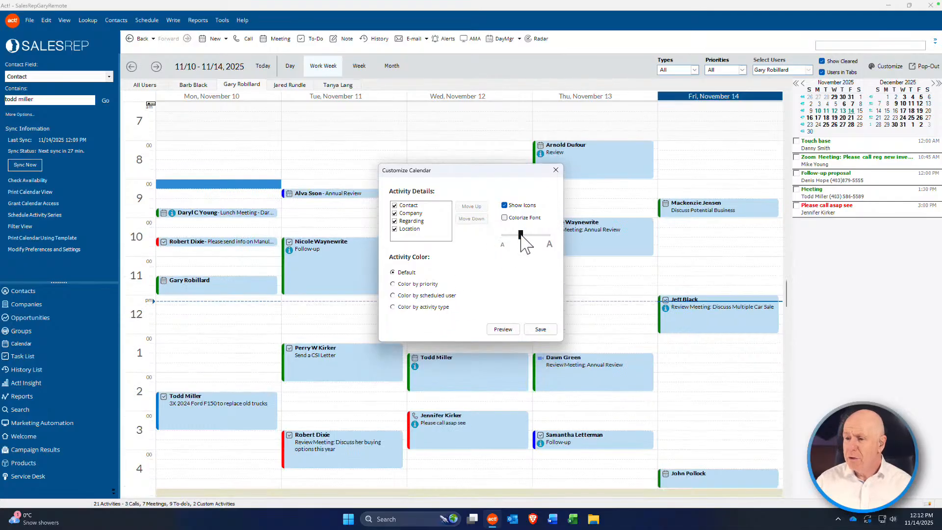
{"action": "mouse_move", "coordinate": [521, 234]}
{"action": "left_mouse_down"}
{"action": "mouse_move", "coordinate": [537, 233]}
{"action": "mouse_move", "coordinate": [506, 234]}
{"action": "mouse_move", "coordinate": [521, 234]}
{"action": "left_mouse_up"}
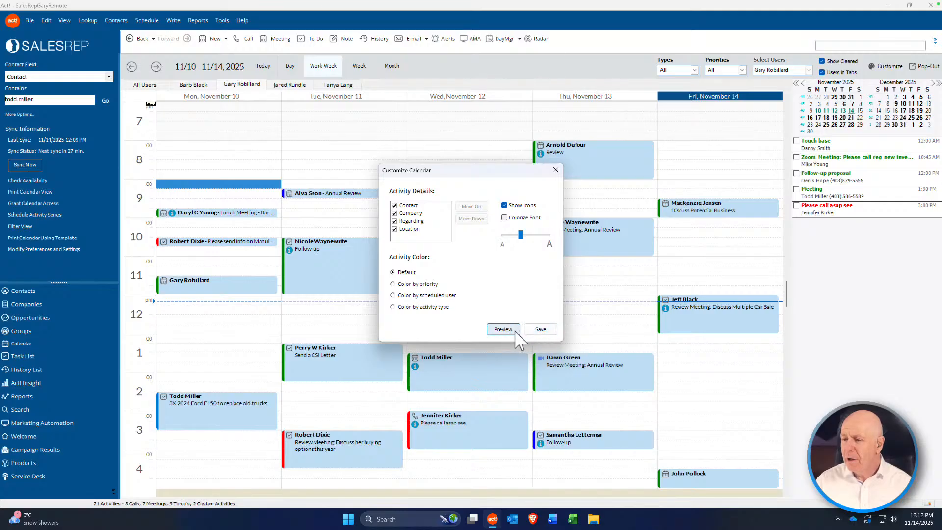
{"action": "left_click", "coordinate": [540, 329]}
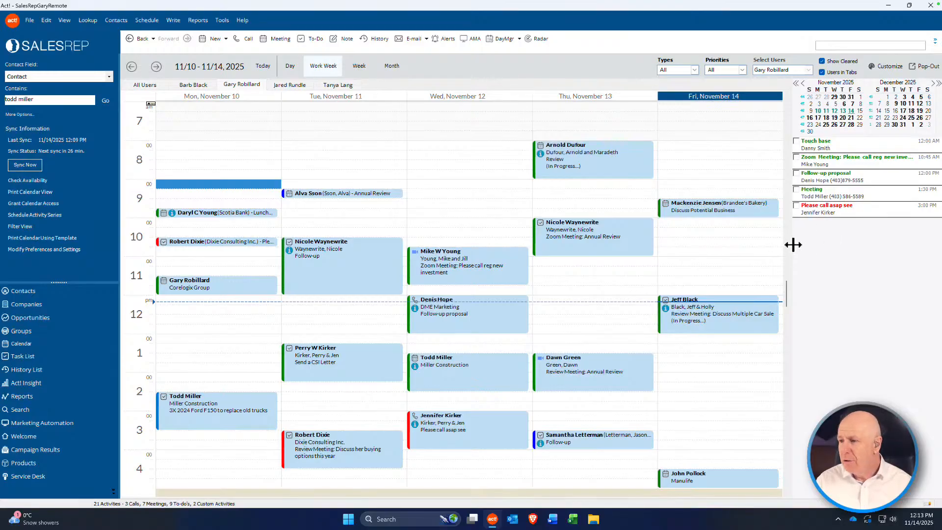
{"action": "left_click_drag", "start_coordinate": [792, 244], "coordinate": [686, 243]}
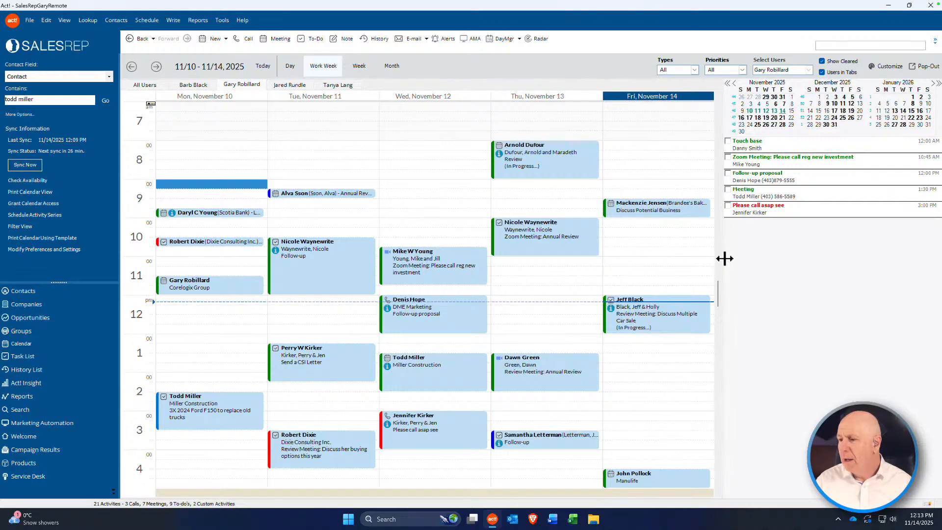
{"action": "left_click_drag", "start_coordinate": [724, 258], "coordinate": [811, 265]}
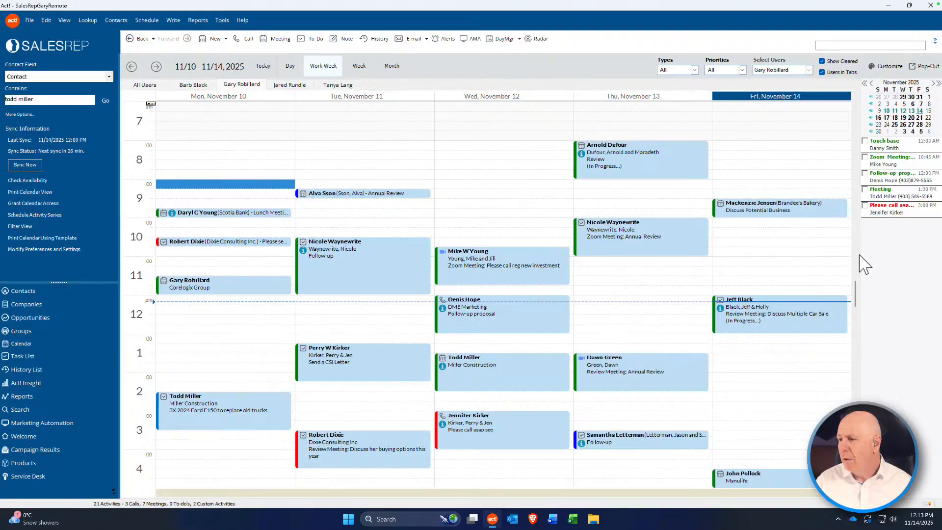
{"action": "left_click_drag", "start_coordinate": [861, 254], "coordinate": [803, 254]}
{"action": "left_click_drag", "start_coordinate": [861, 266], "coordinate": [758, 265]}
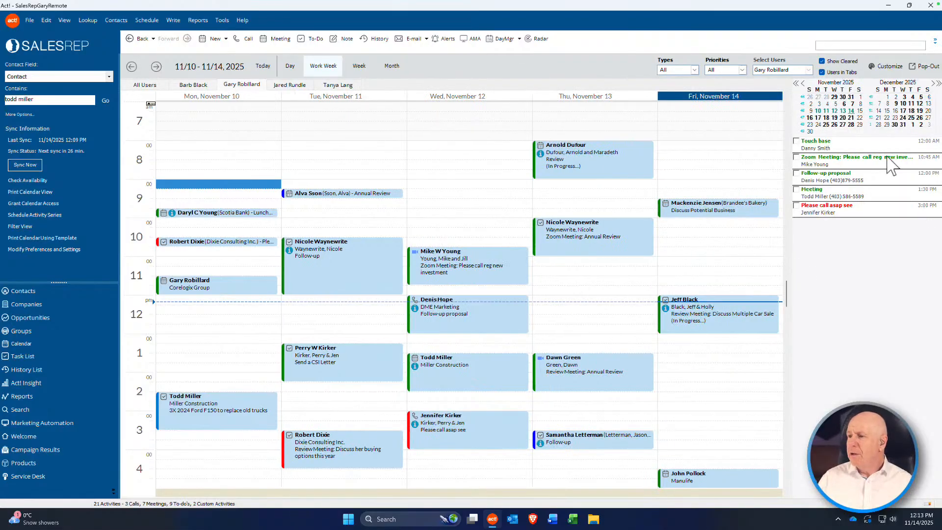
{"action": "left_click", "coordinate": [220, 21]}
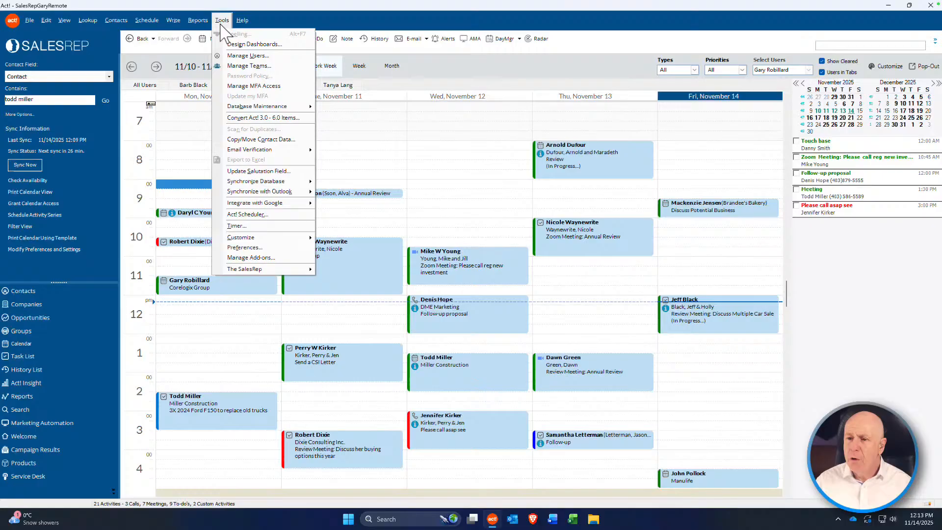
{"action": "left_click", "coordinate": [278, 247]}
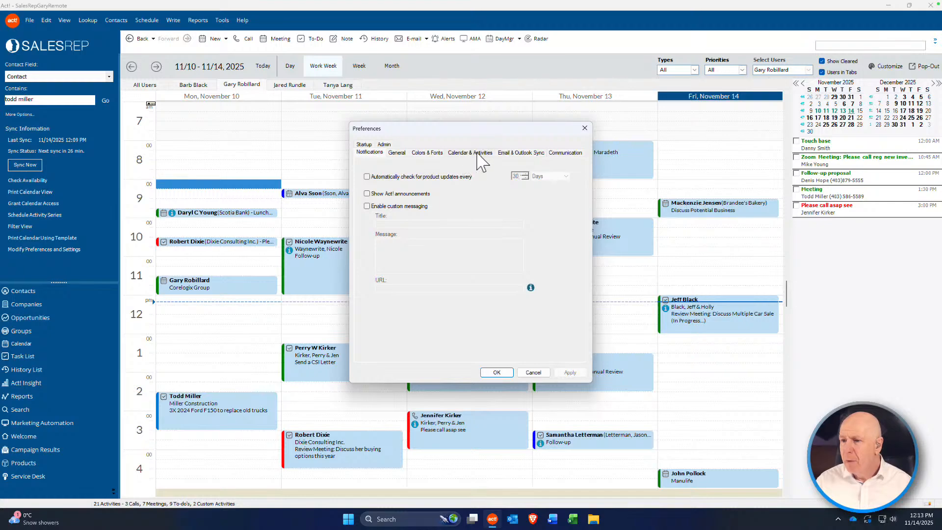
{"action": "left_click", "coordinate": [471, 153]}
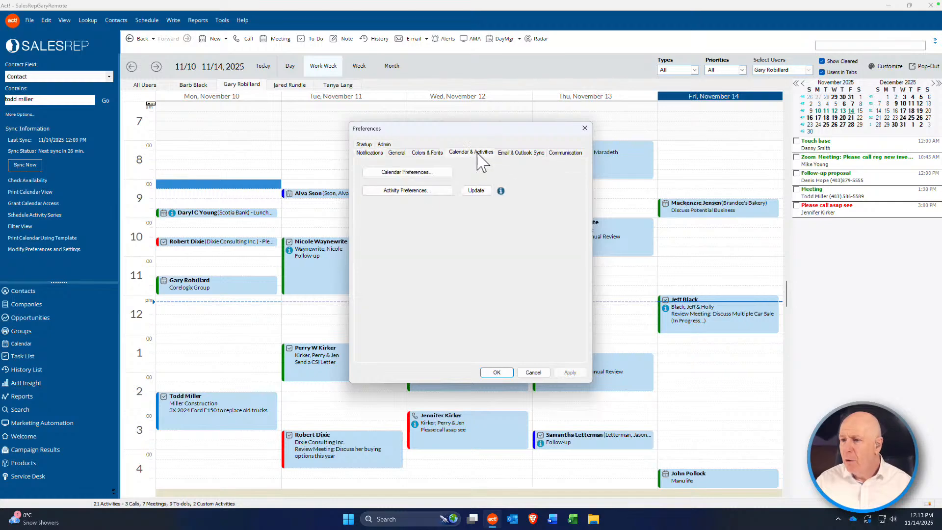
{"action": "left_click", "coordinate": [404, 173]}
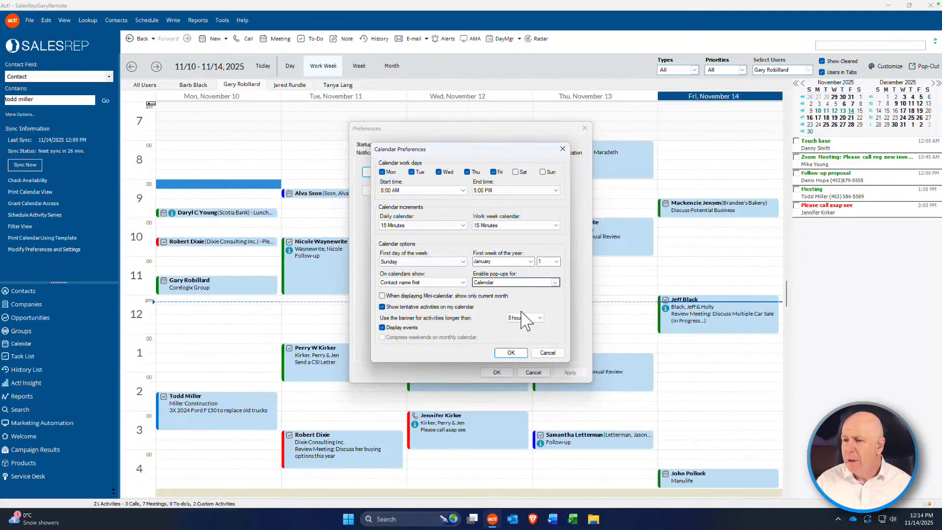
{"action": "left_click", "coordinate": [548, 353]}
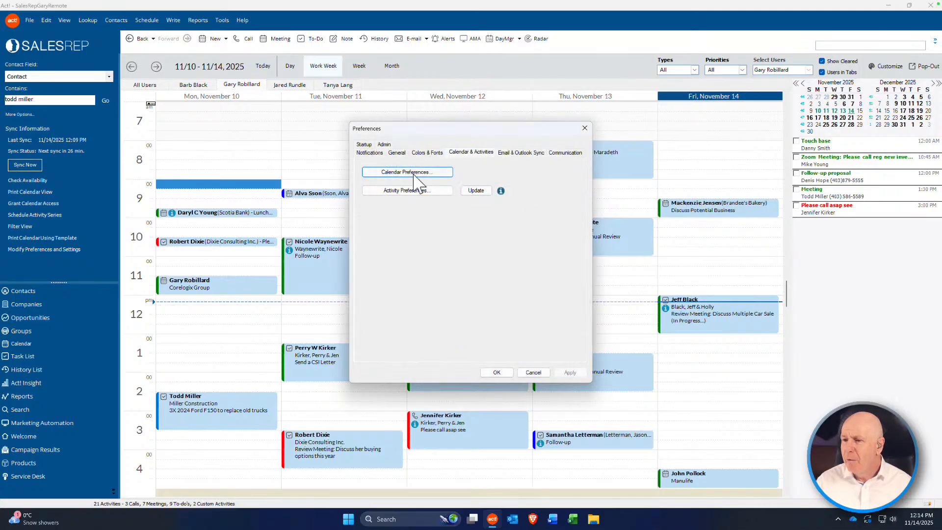
{"action": "left_click", "coordinate": [391, 191]}
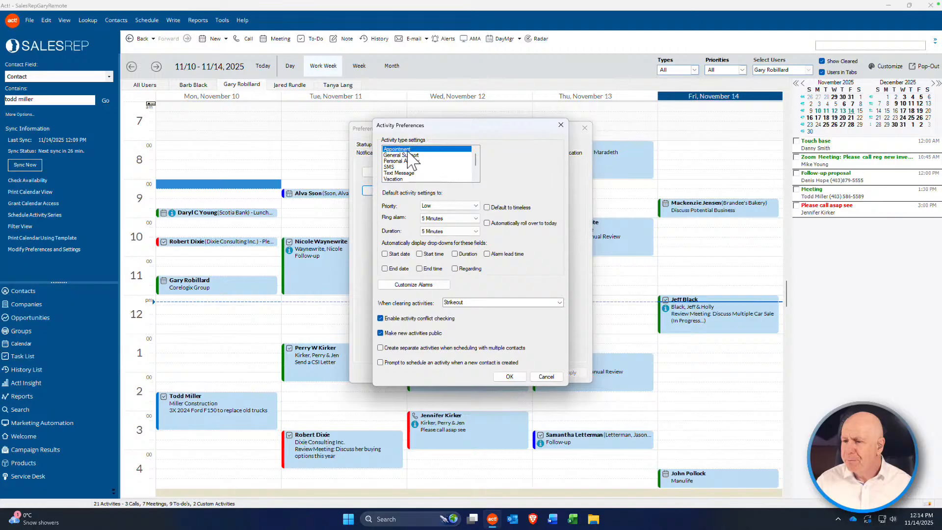
{"action": "left_click", "coordinate": [402, 155]}
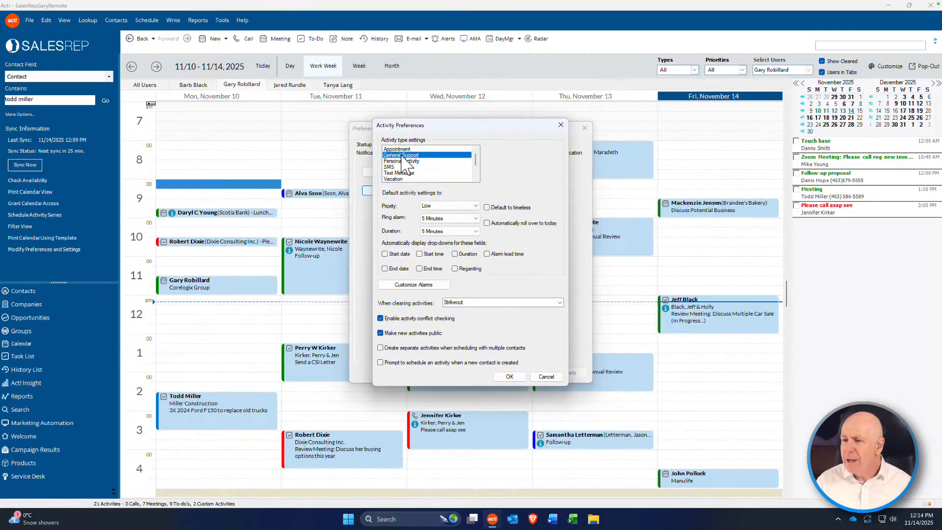
{"action": "left_click", "coordinate": [399, 161]}
{"action": "left_click", "coordinate": [395, 167]}
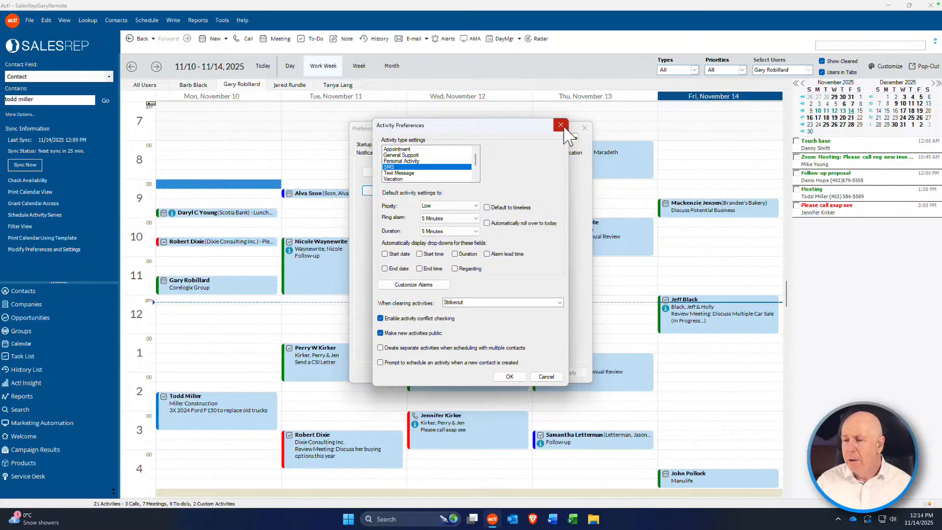
{"action": "left_click", "coordinate": [547, 376]}
{"action": "left_click", "coordinate": [533, 371]}
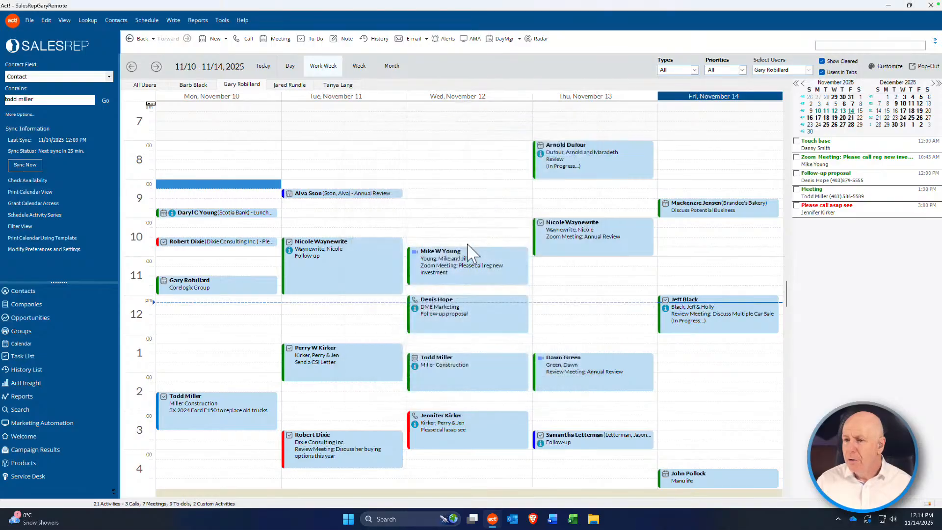
{"action": "left_click", "coordinate": [221, 21]}
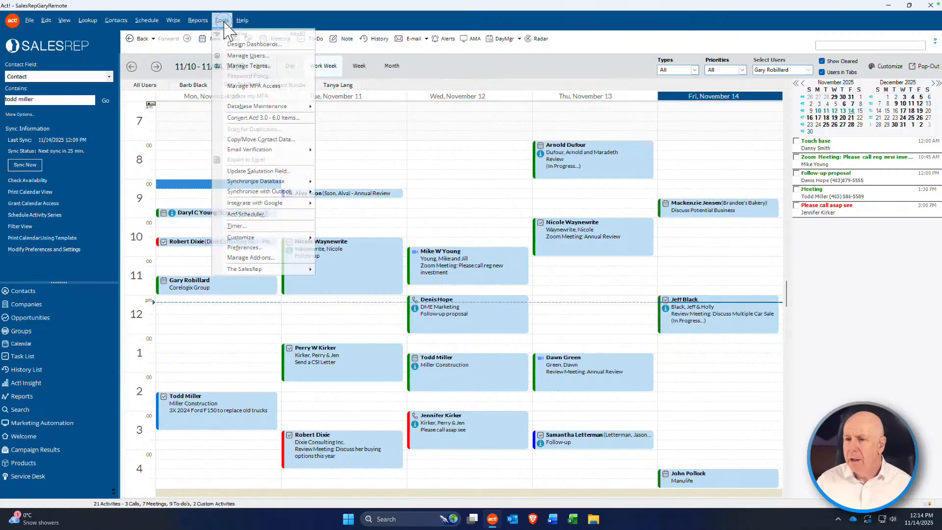
{"action": "left_click", "coordinate": [268, 246]}
{"action": "left_click", "coordinate": [473, 152]}
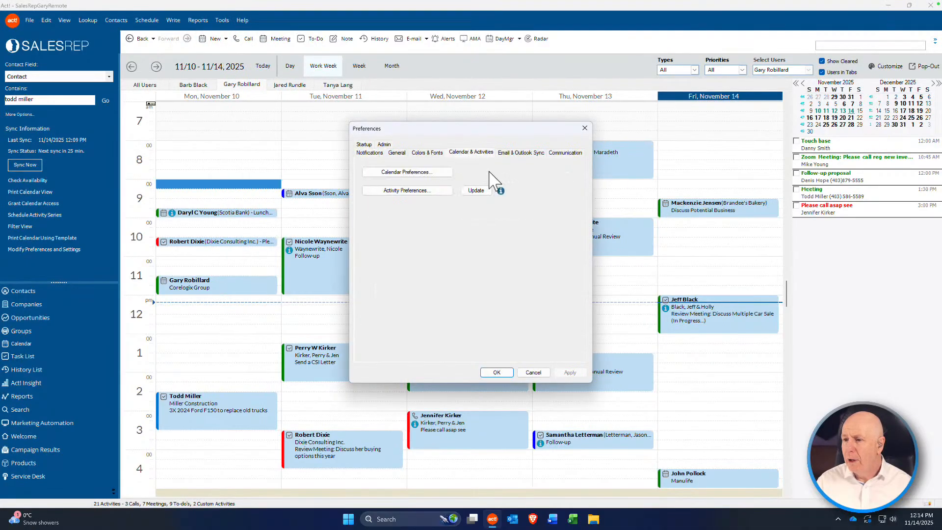
{"action": "left_click", "coordinate": [535, 372]}
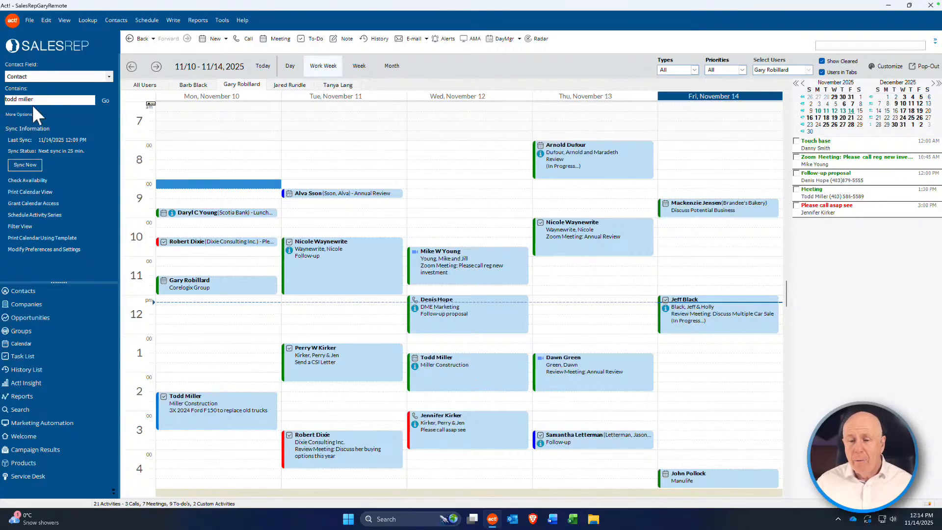
Step: Start a new meeting in the calendar's Friday, November 14, 1:30 PM slot
{"action": "left_click", "coordinate": [27, 291]}
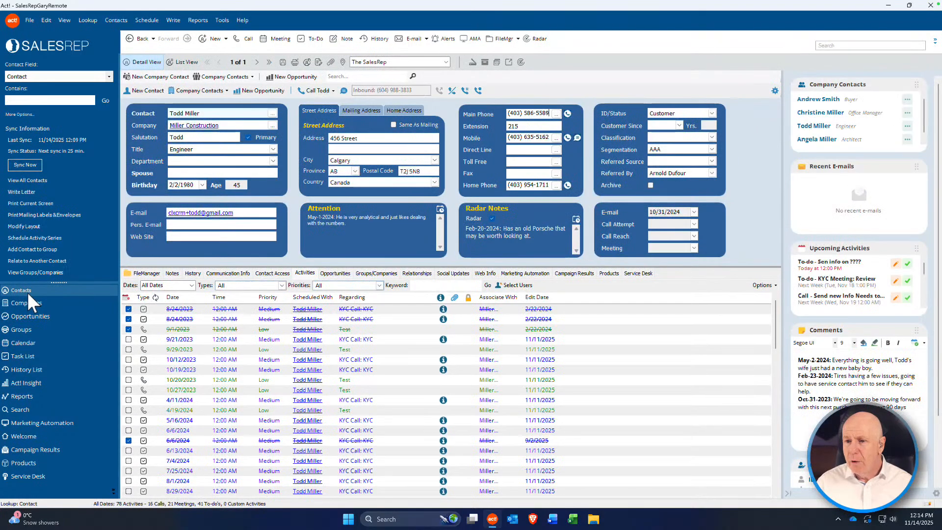
{"action": "left_click", "coordinate": [23, 344]}
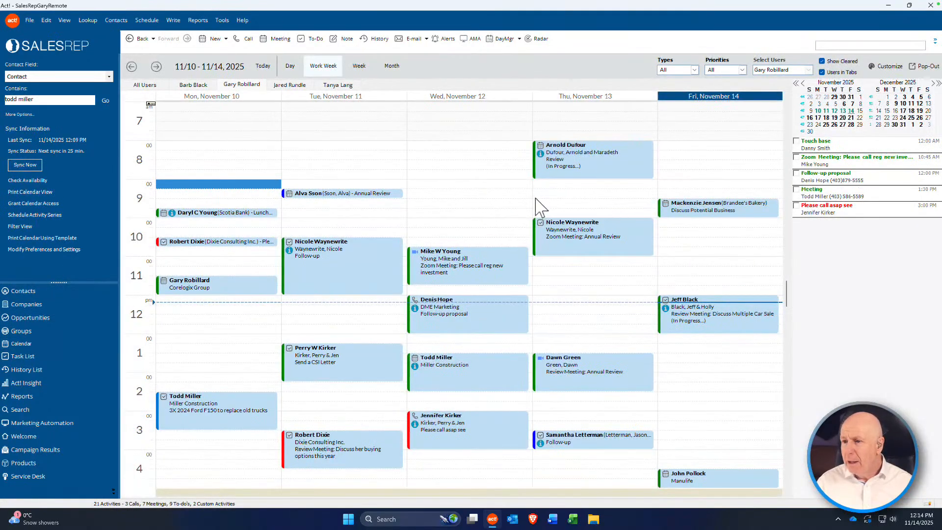
{"action": "left_click", "coordinate": [707, 357]}
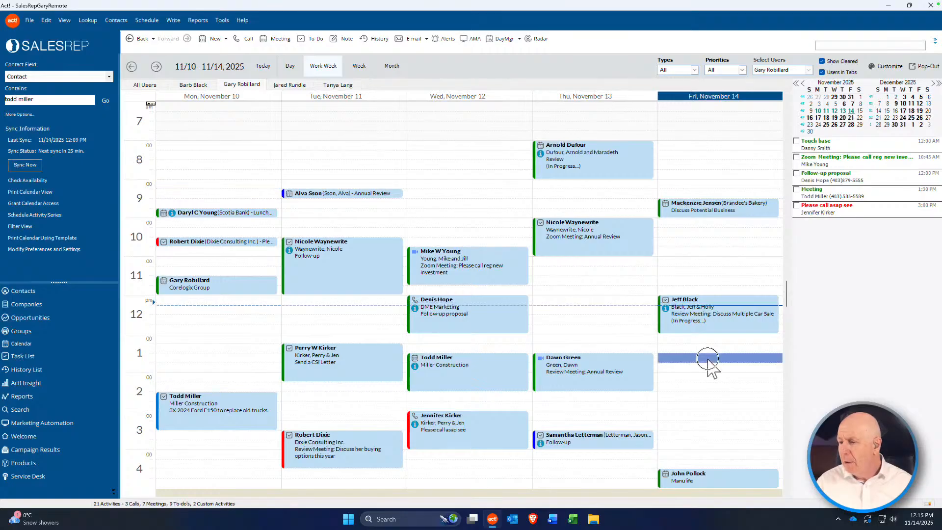
{"action": "double_click", "coordinate": [737, 368]}
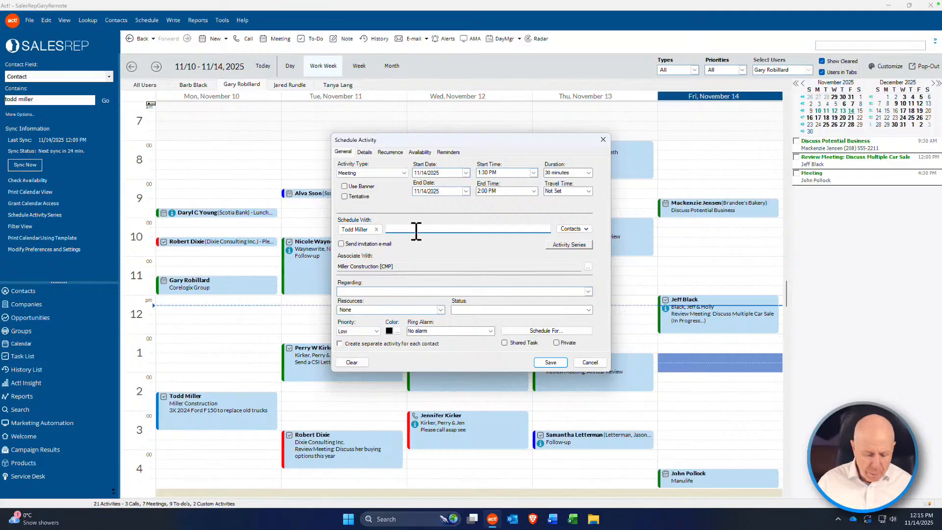
Step: Clear the search text from Schedule With and show the attendee-adding options
{"action": "type", "text": "run"}
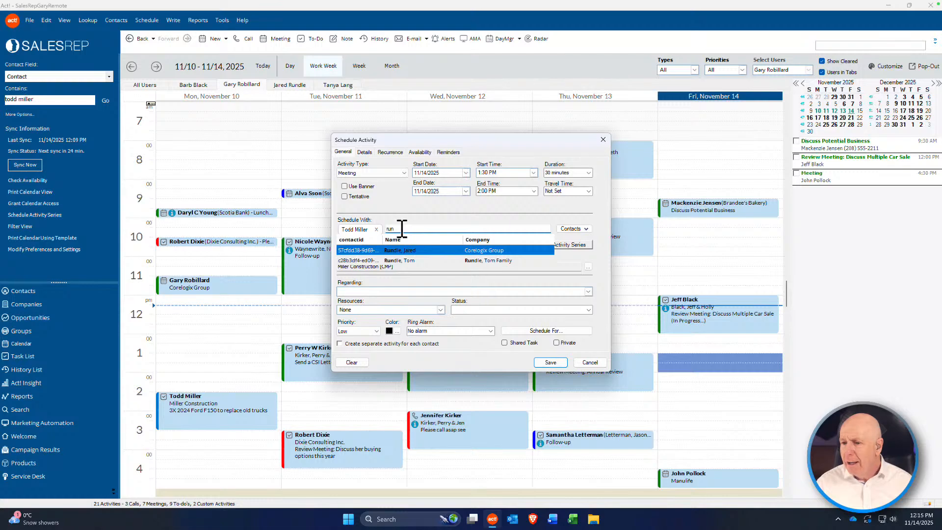
{"action": "double_click", "coordinate": [385, 227]}
{"action": "key", "text": "BackSpace"}
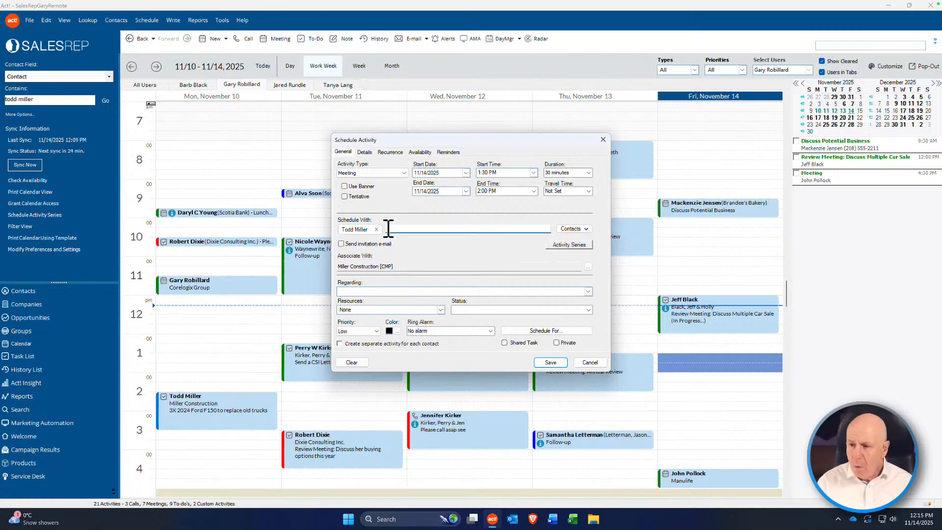
{"action": "left_click", "coordinate": [586, 230]}
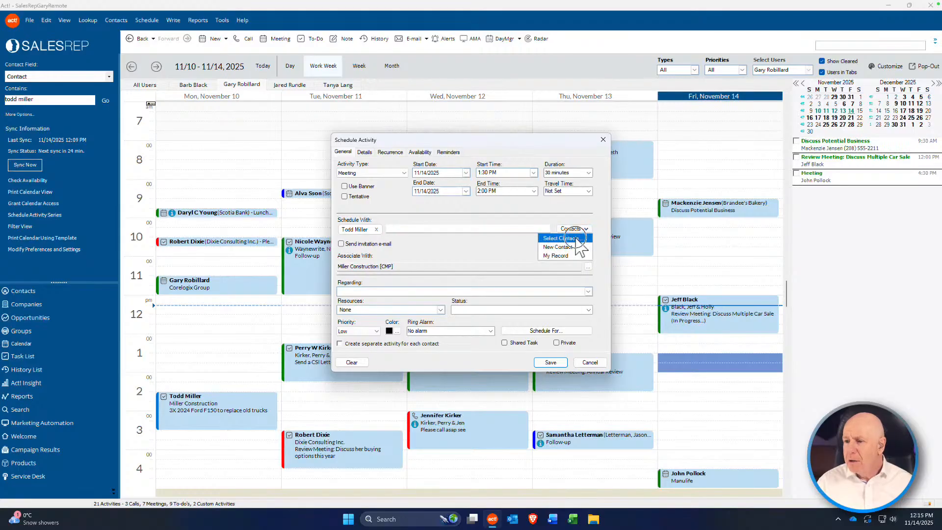
{"action": "left_click", "coordinate": [579, 246]}
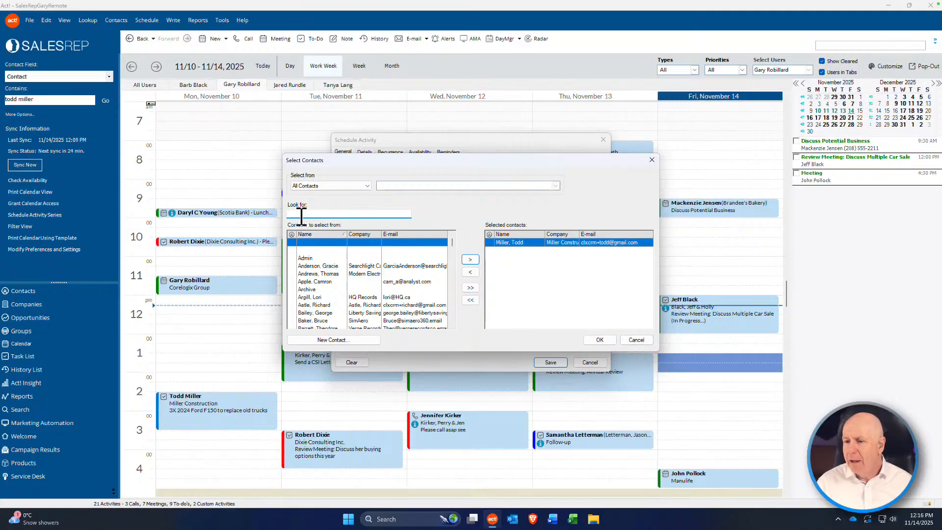
{"action": "left_click", "coordinate": [636, 340]}
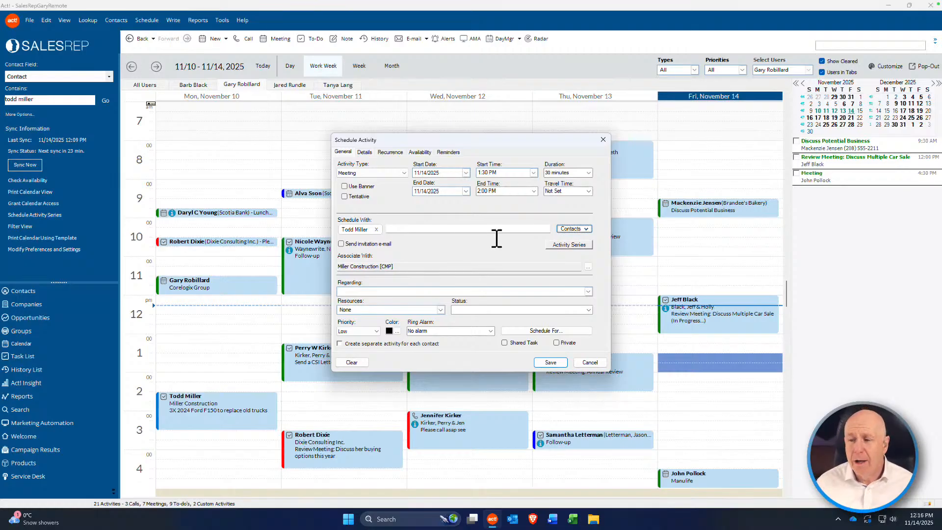
Step: Add a matching contact as attendee, then cancel the draft and mark Friday 1:45–2:15 PM
{"action": "left_click", "coordinate": [402, 227]}
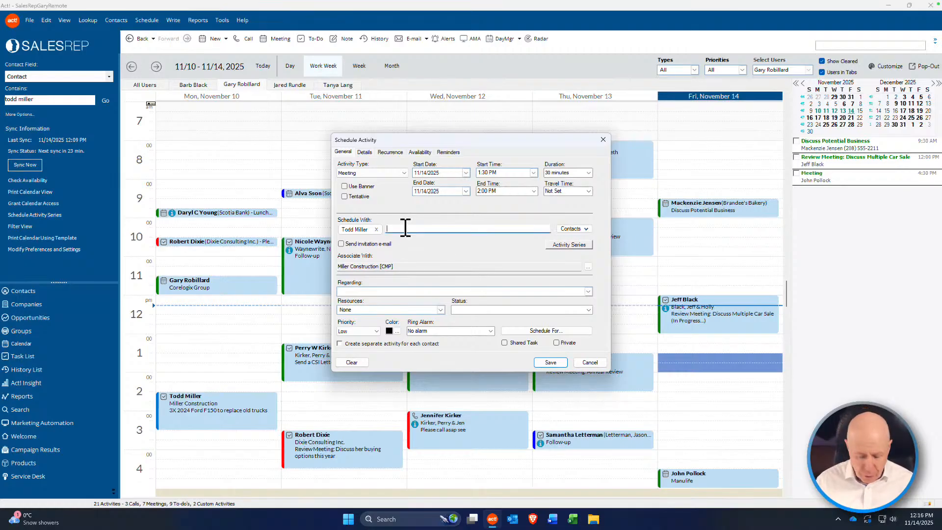
{"action": "type", "text": "r"}
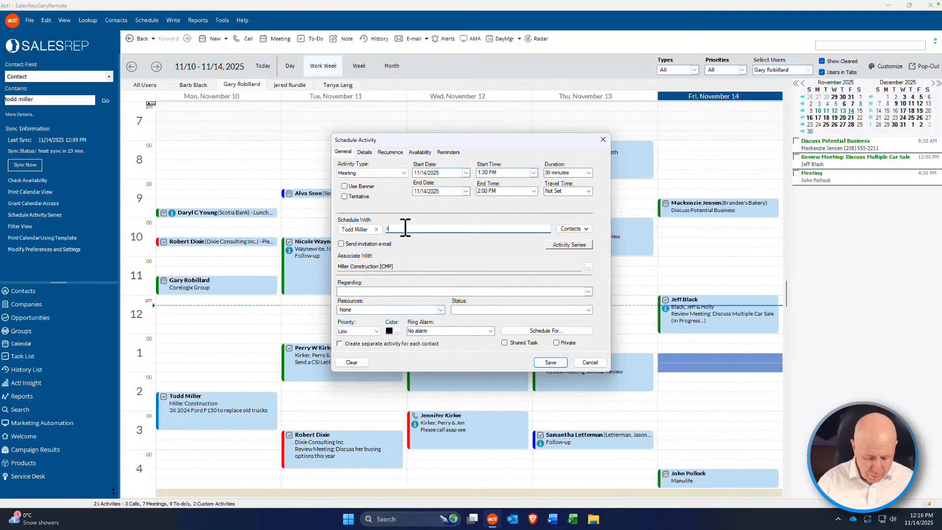
{"action": "type", "text": "un"}
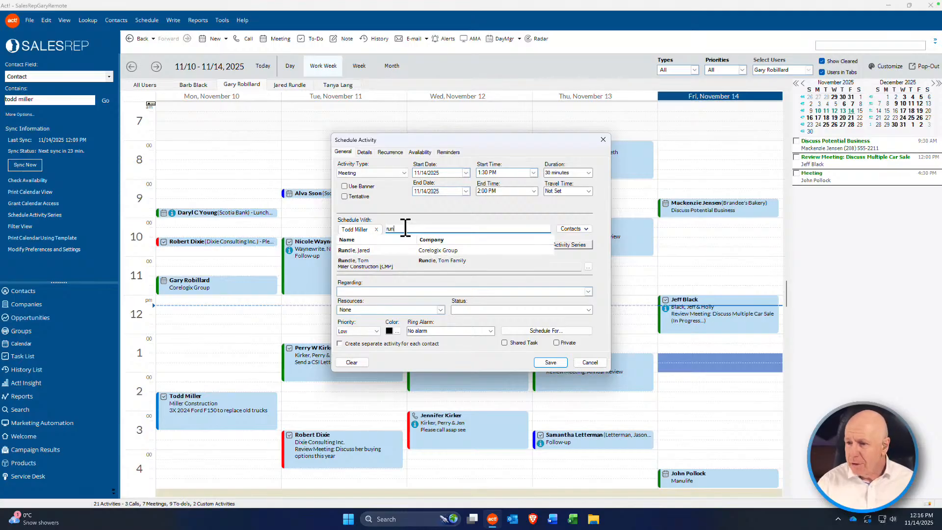
{"action": "left_click", "coordinate": [430, 260]}
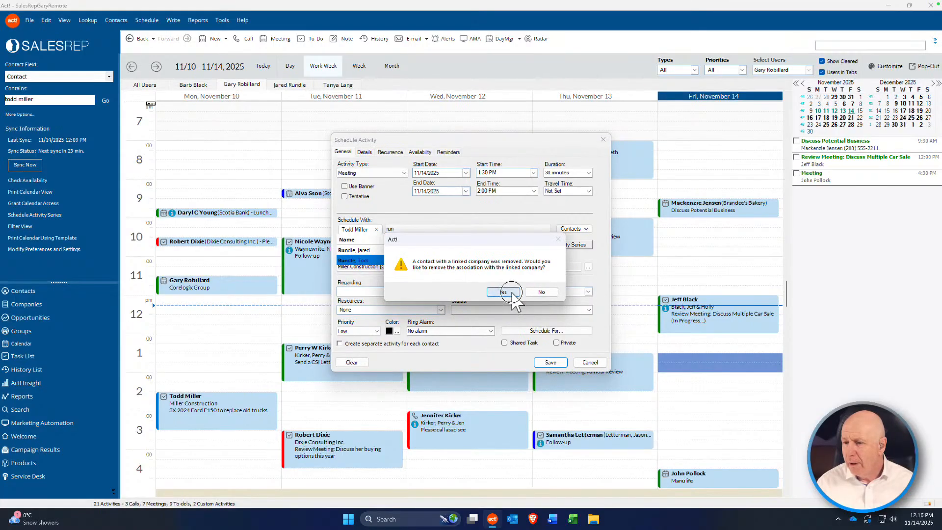
{"action": "left_click", "coordinate": [510, 293]}
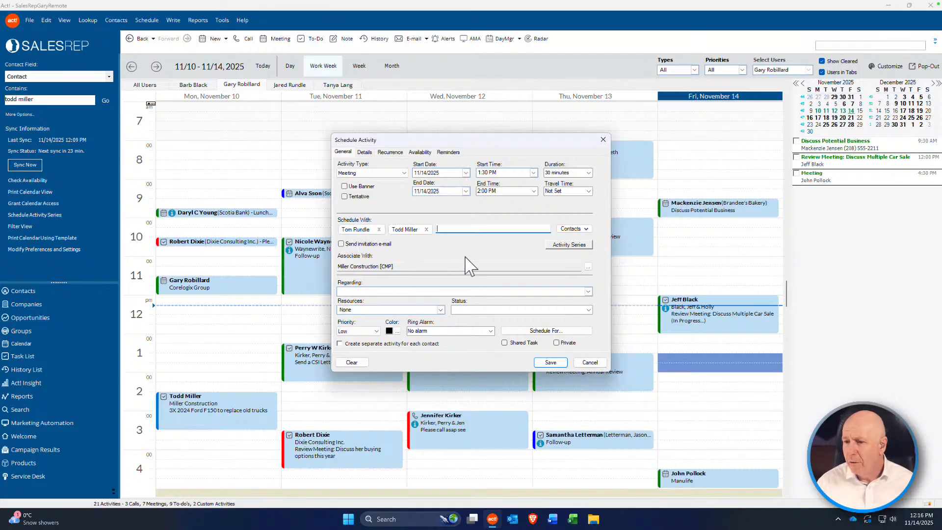
{"action": "left_click", "coordinate": [588, 362]}
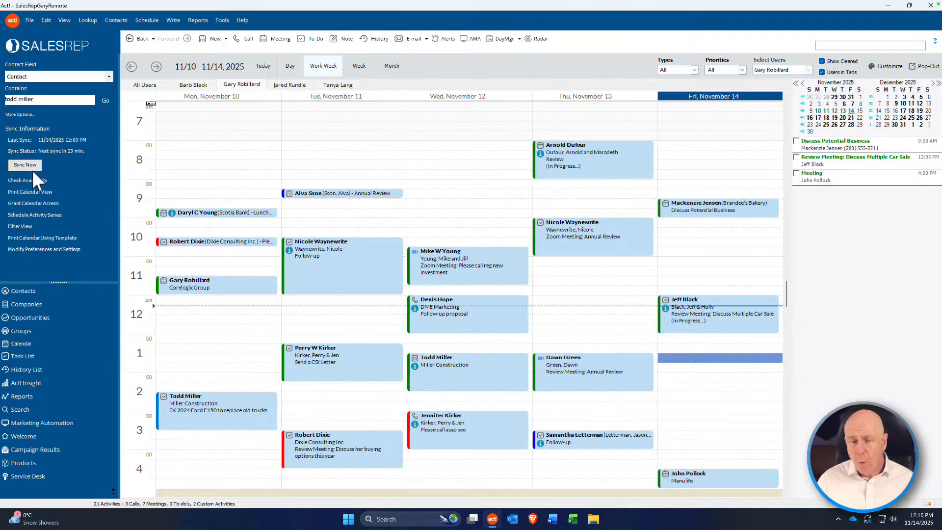
{"action": "left_click_drag", "start_coordinate": [708, 368], "coordinate": [710, 380]}
Step: Start a Friday 1:45–2:15 PM meeting and remove the default contact attendee
{"action": "double_click", "coordinate": [736, 380]}
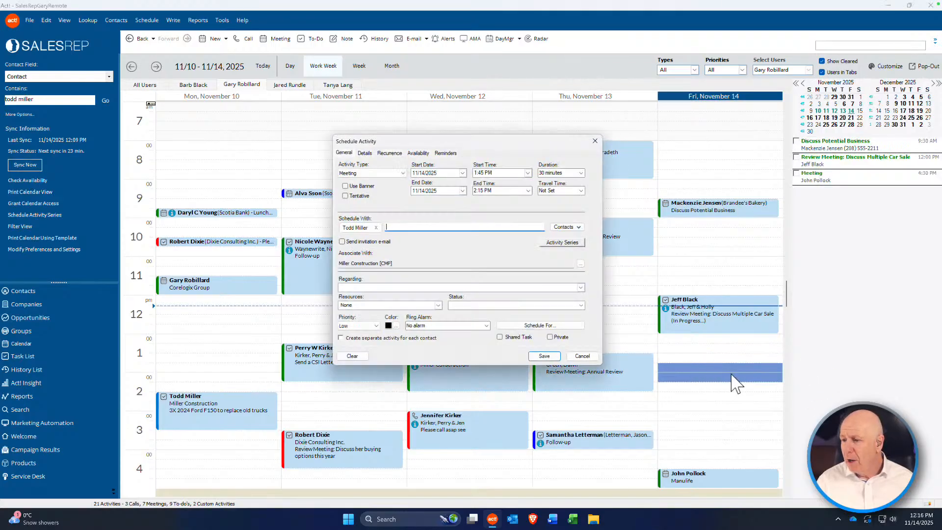
{"action": "left_click", "coordinate": [376, 230]}
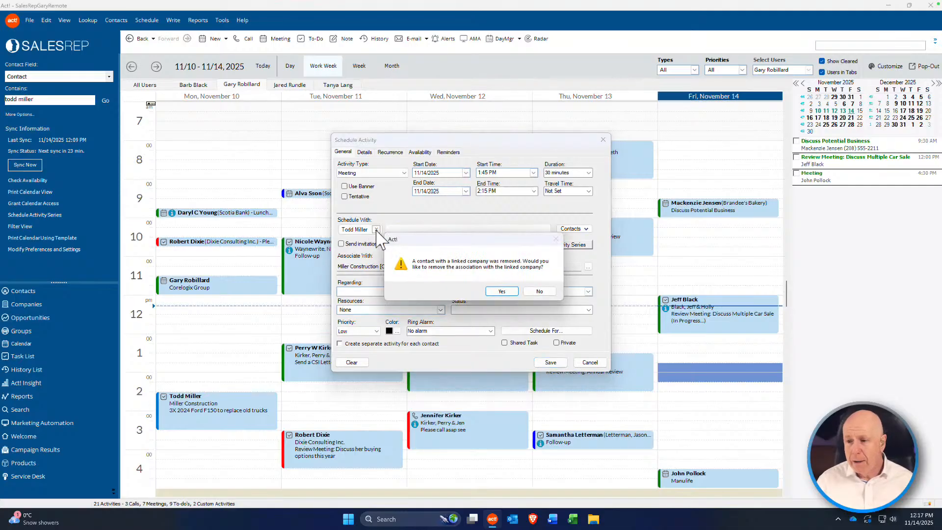
{"action": "left_click", "coordinate": [504, 291]}
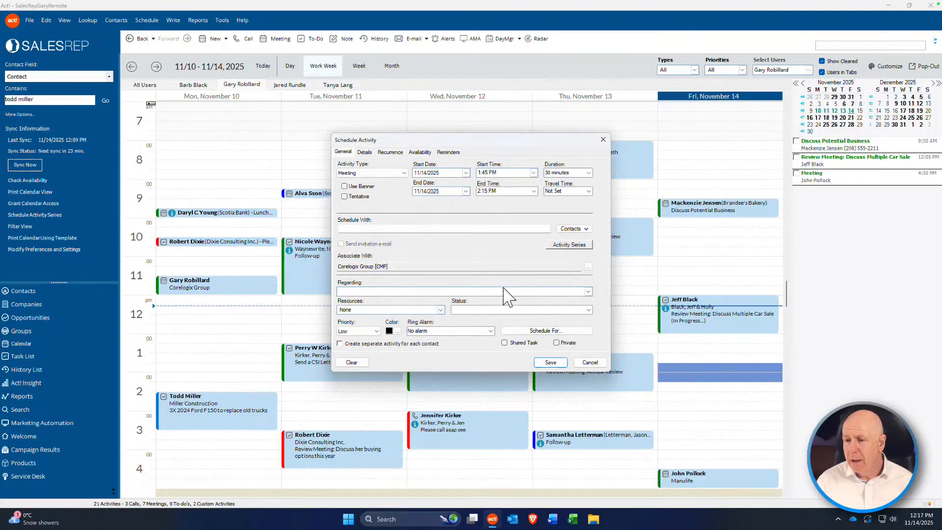
Step: Search by surname, pick the wanted contact, and link the meeting to their company
{"action": "left_click", "coordinate": [372, 227]}
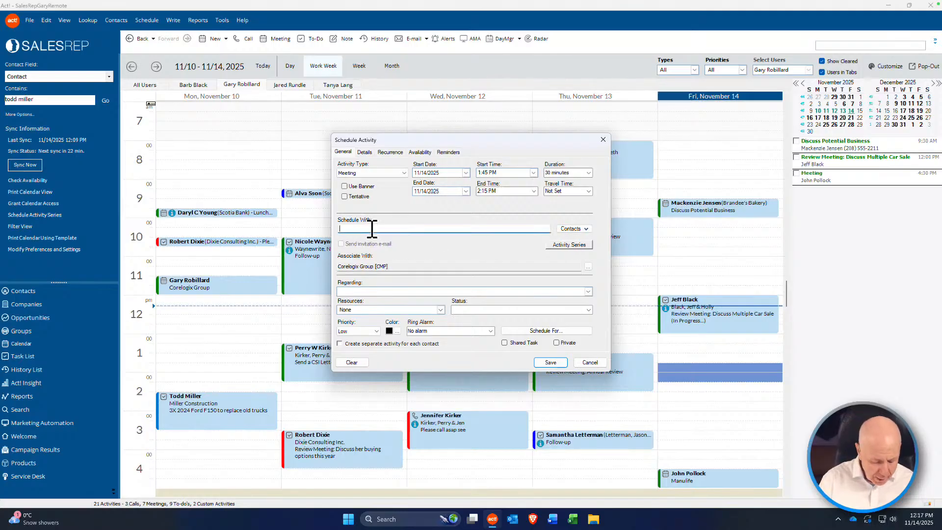
{"action": "type", "text": "smith"}
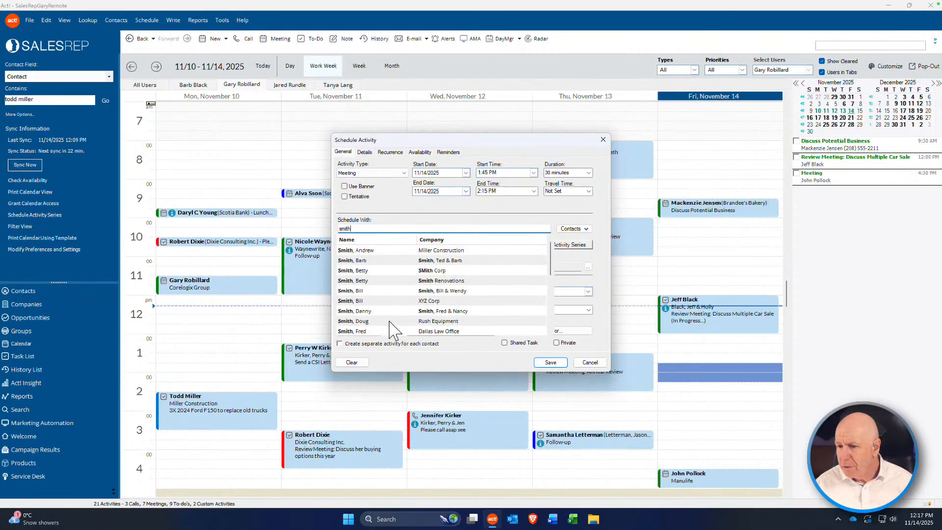
{"action": "left_click", "coordinate": [367, 311]}
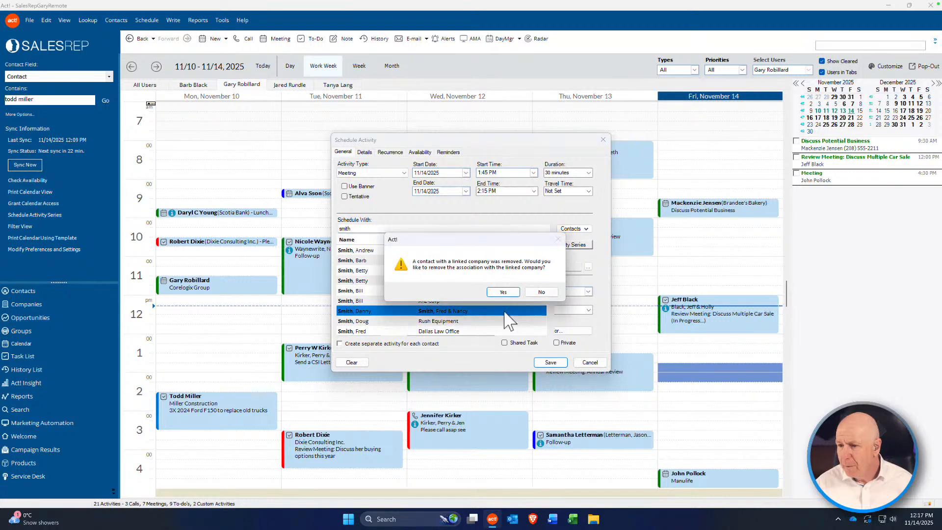
{"action": "left_click", "coordinate": [503, 292]}
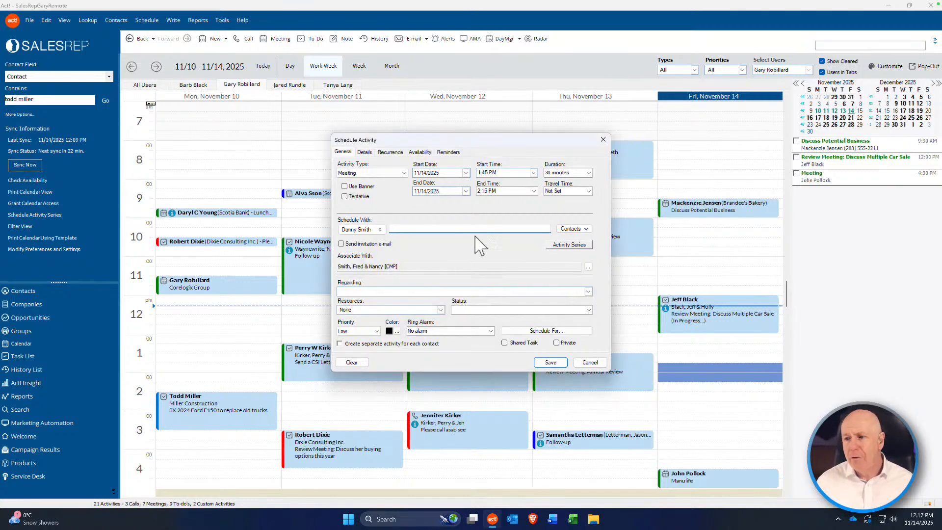
{"action": "left_click", "coordinate": [584, 228]}
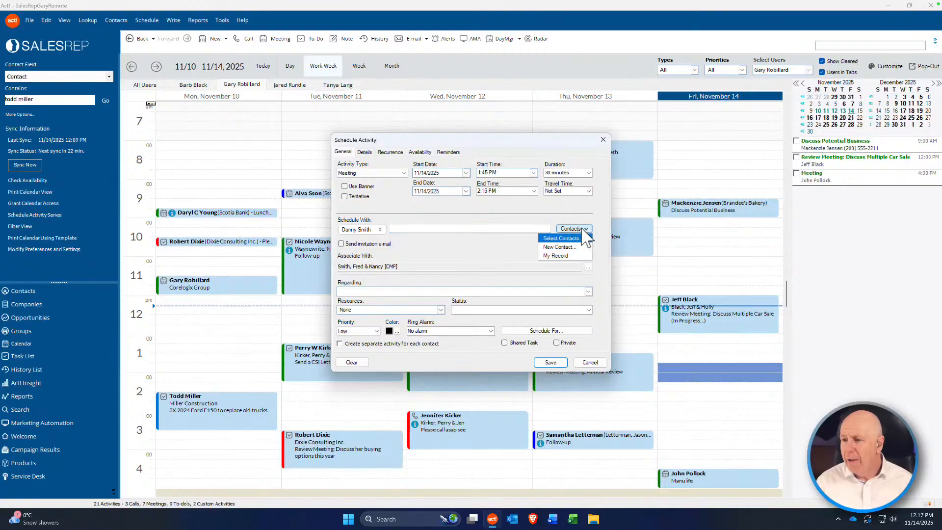
{"action": "left_click", "coordinate": [559, 238]}
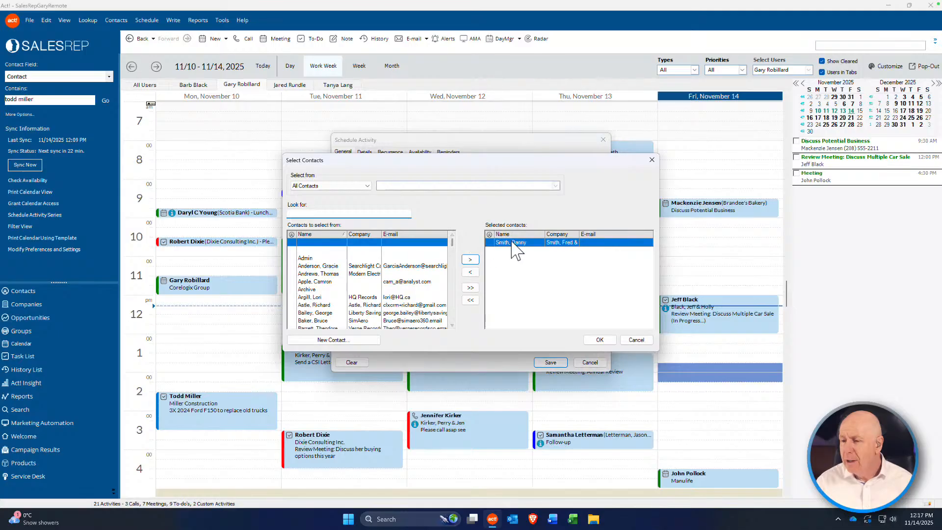
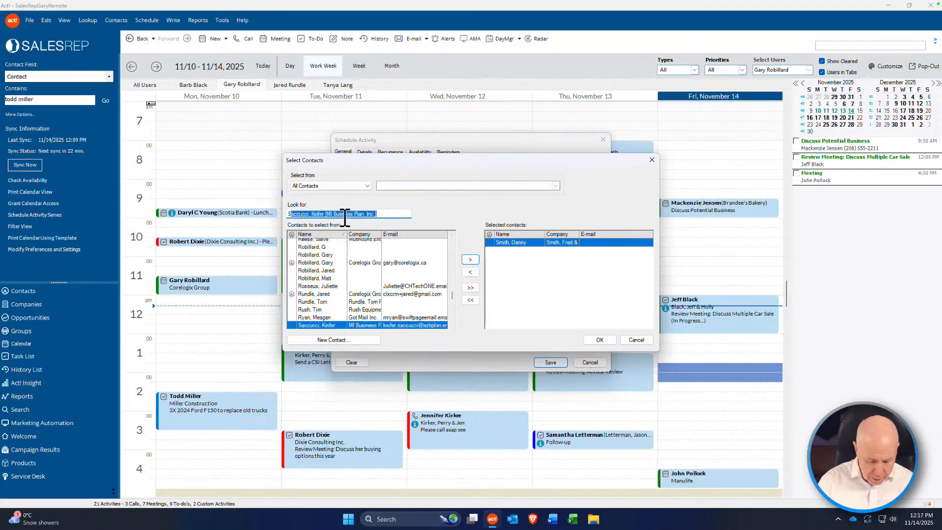
{"action": "left_click", "coordinate": [452, 325]}
{"action": "left_click", "coordinate": [452, 325]}
{"action": "left_click", "coordinate": [452, 325]}
{"action": "left_click", "coordinate": [452, 324]}
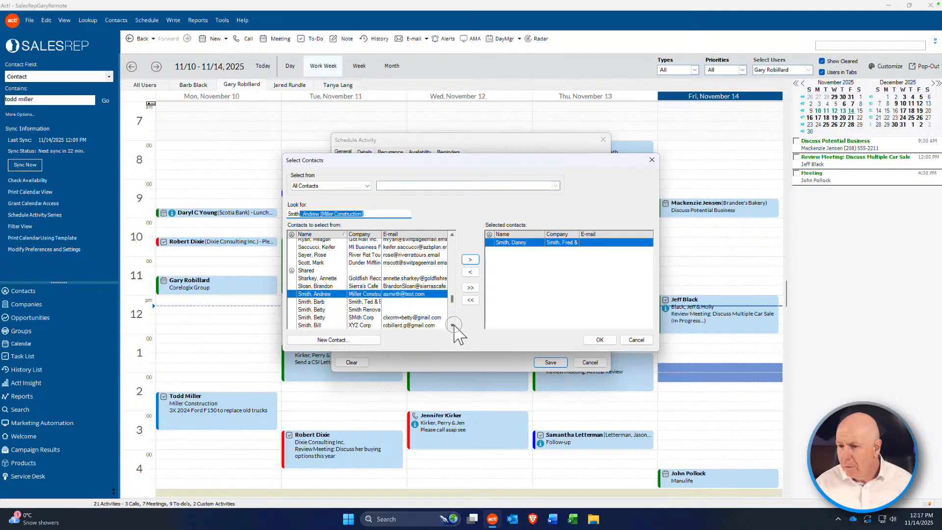
{"action": "left_click", "coordinate": [452, 324]}
{"action": "left_click", "coordinate": [453, 325]}
{"action": "left_click", "coordinate": [452, 325]}
{"action": "left_click", "coordinate": [452, 324]}
{"action": "left_click", "coordinate": [452, 324]}
{"action": "left_click", "coordinate": [452, 325]}
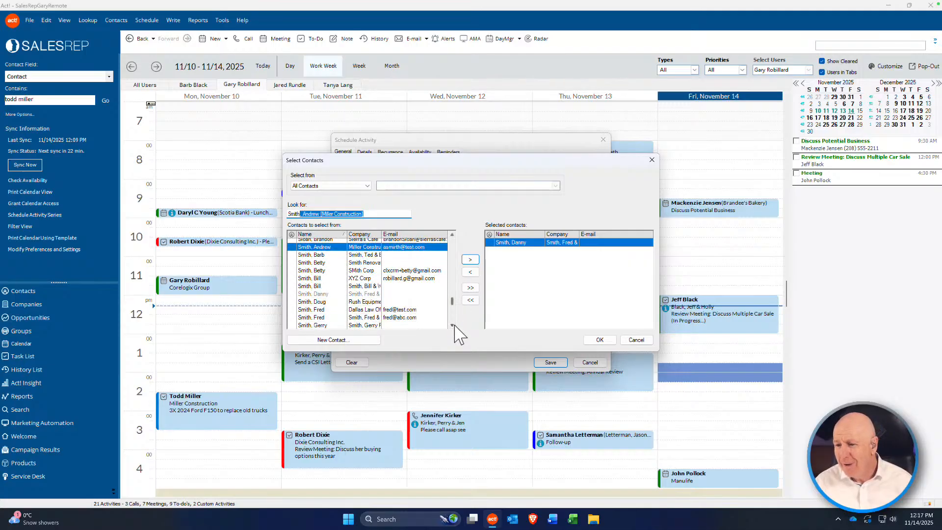
{"action": "left_click", "coordinate": [453, 325]}
{"action": "left_click", "coordinate": [452, 324]}
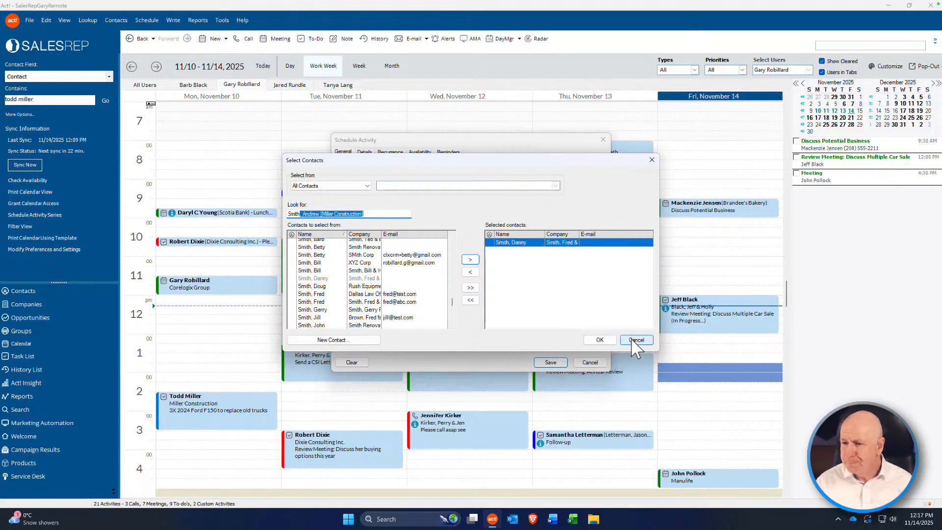
{"action": "double_click", "coordinate": [317, 295]}
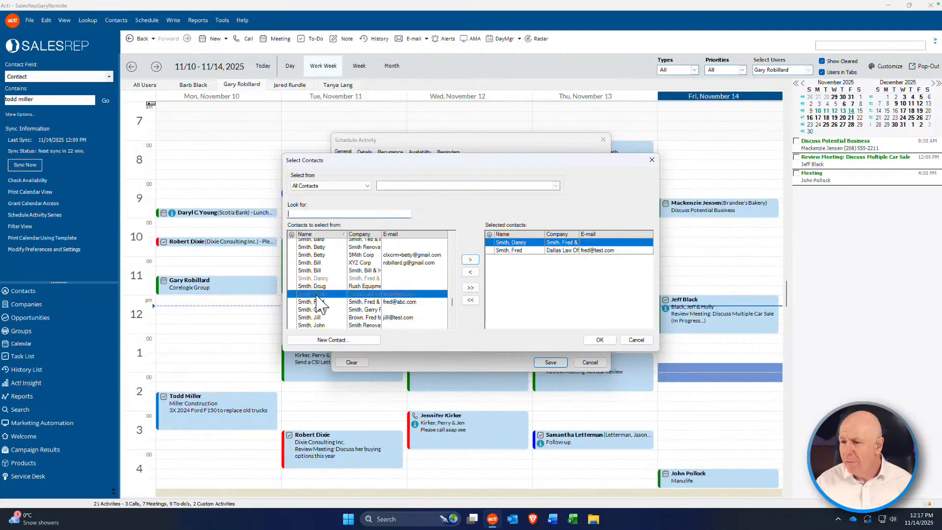
{"action": "left_click", "coordinate": [518, 250]}
{"action": "left_click", "coordinate": [636, 339]}
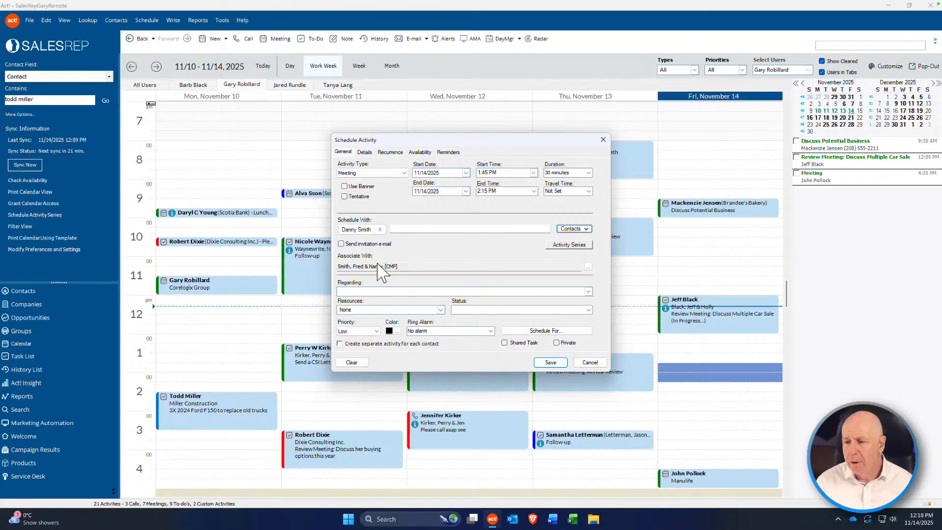
Step: Enter 'Test 123' as the meeting's Regarding text instead of a preset topic
{"action": "left_click", "coordinate": [357, 291]}
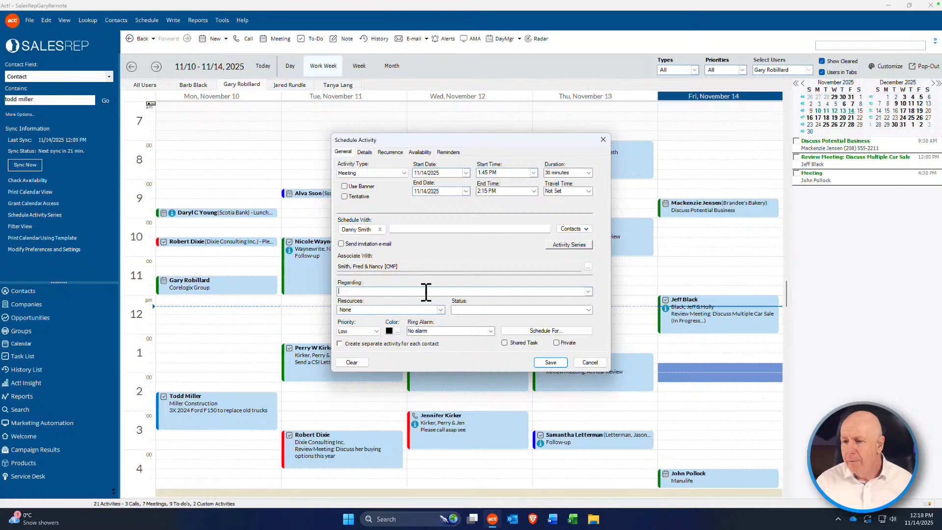
{"action": "left_click", "coordinate": [588, 291]}
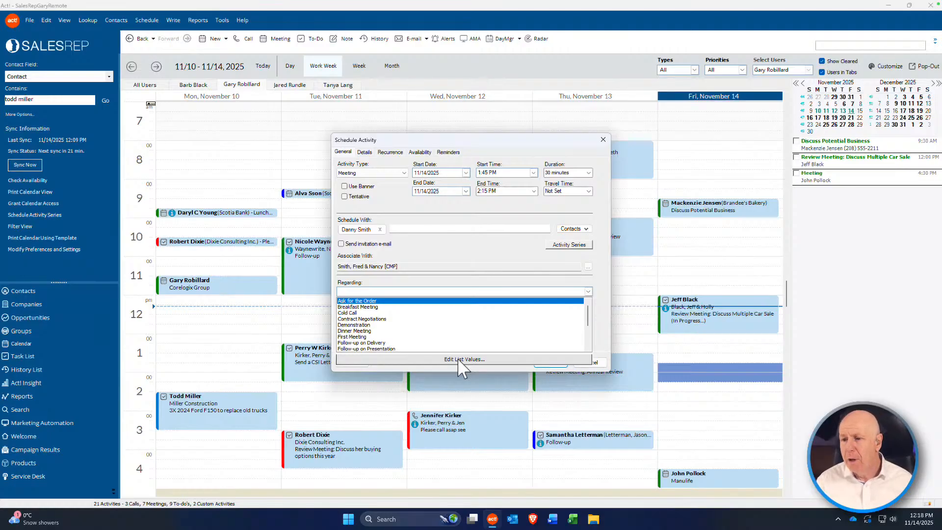
{"action": "left_click", "coordinate": [429, 291]}
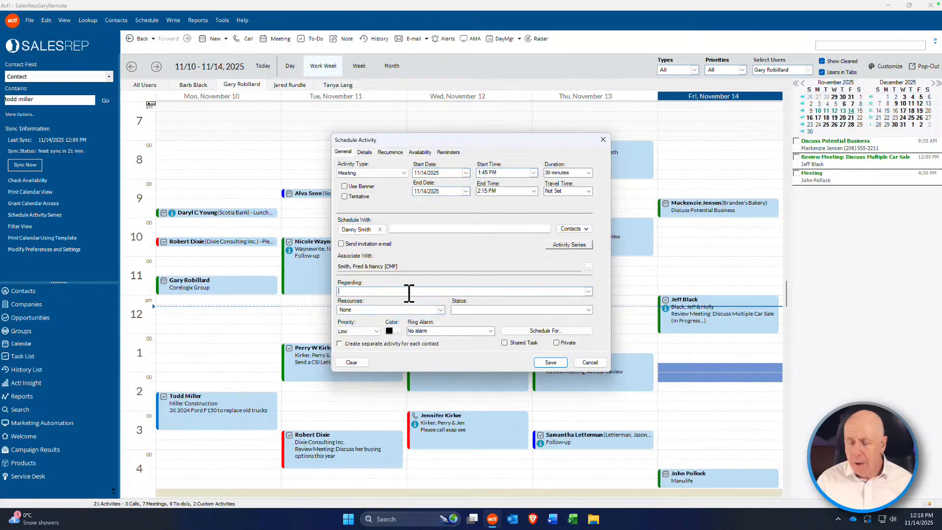
{"action": "type", "text": "T"}
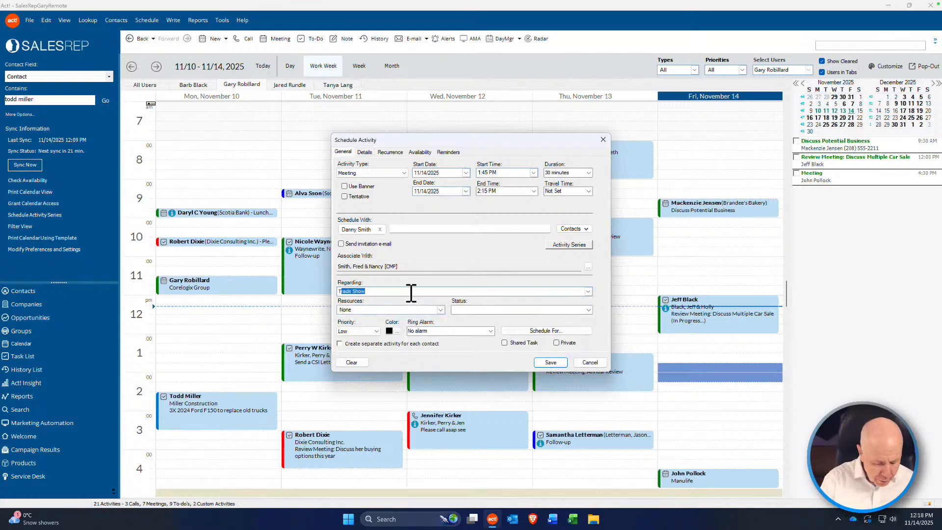
{"action": "type", "text": "est 123"}
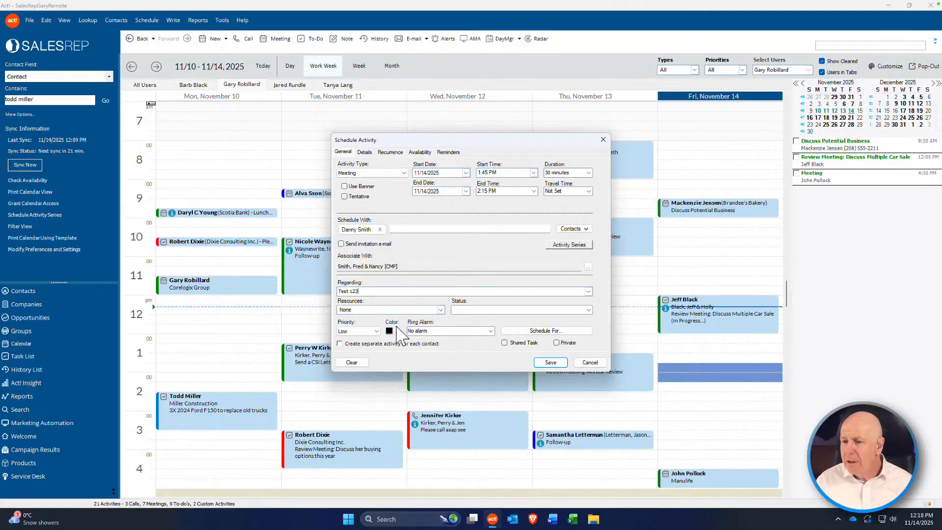
Step: Keep priority Low and set the meeting's alarm to ring 15 minutes beforehand
{"action": "left_click", "coordinate": [377, 331]}
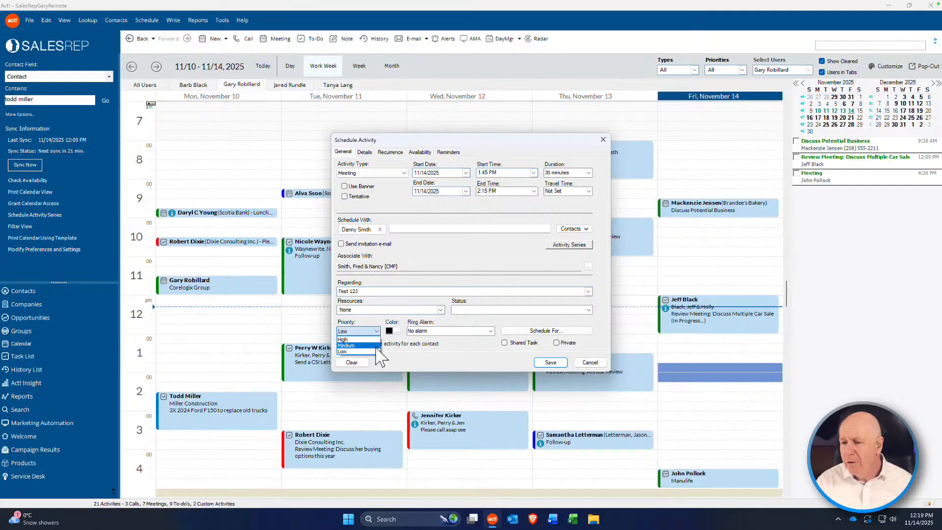
{"action": "left_click", "coordinate": [409, 350]}
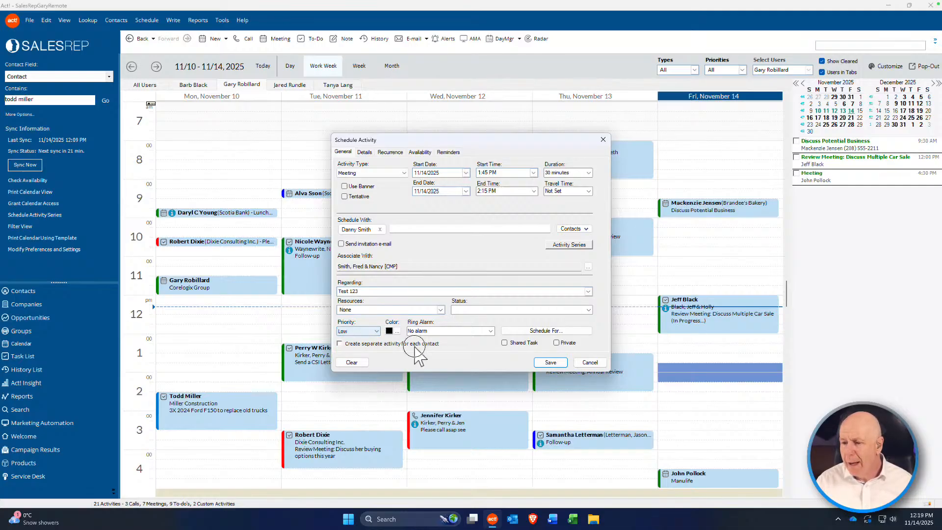
{"action": "left_click", "coordinate": [490, 330]}
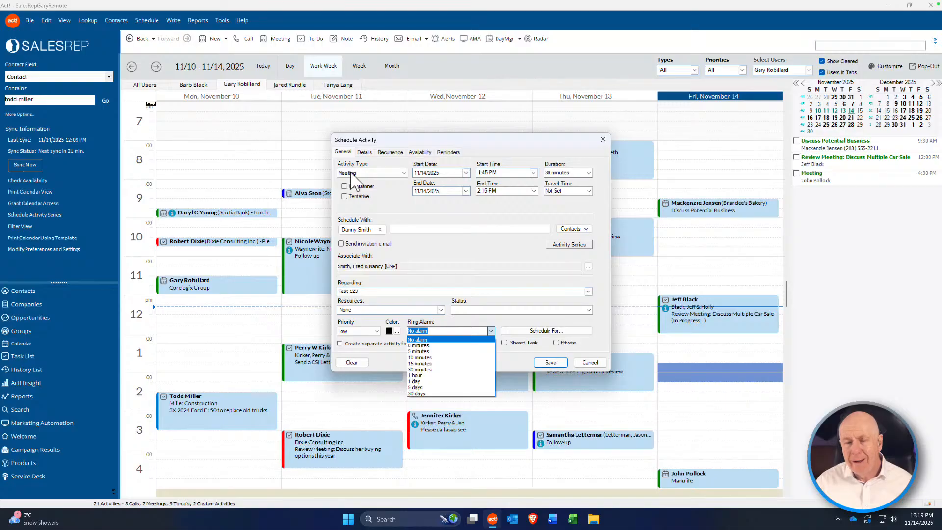
{"action": "left_click", "coordinate": [432, 362]}
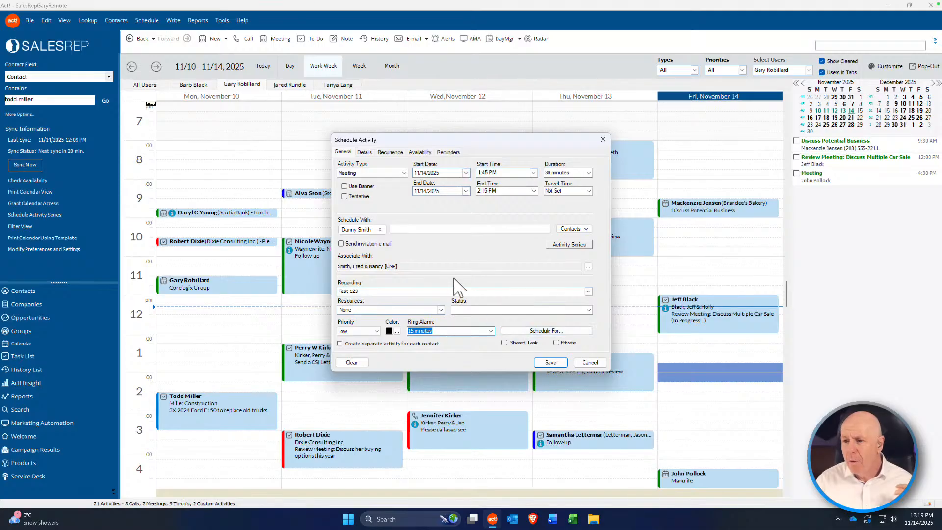
{"action": "left_click", "coordinate": [364, 152]}
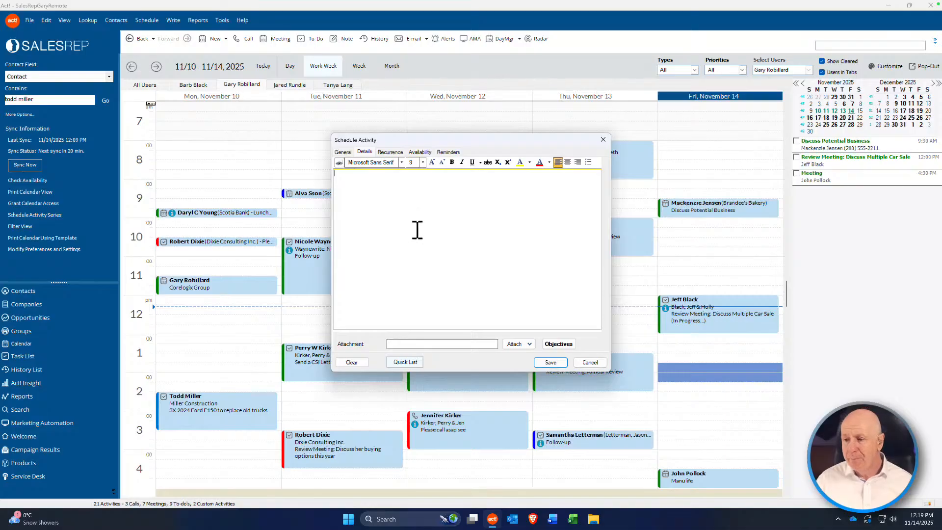
Step: Keep Activity Type as Meeting and save the Test 123 meeting for Friday 1:45 PM
{"action": "left_click", "coordinate": [357, 175]}
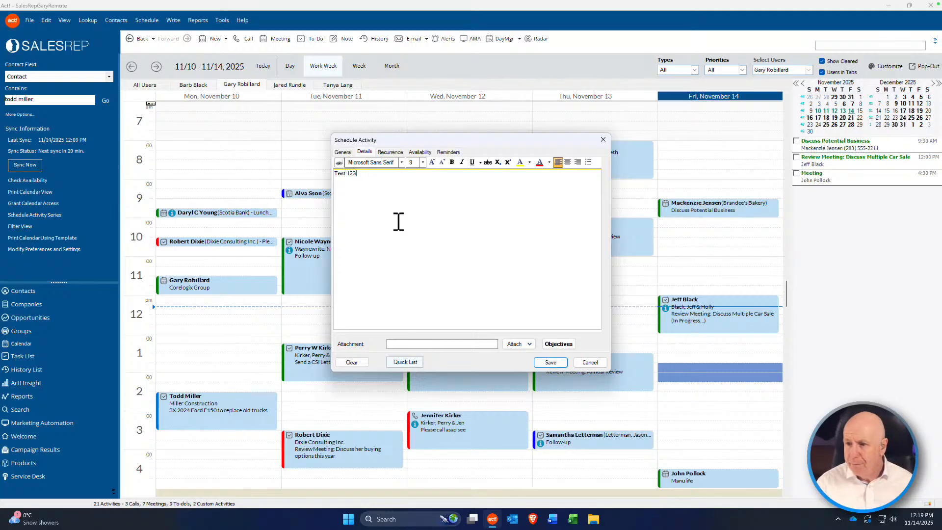
{"action": "left_click", "coordinate": [343, 152]}
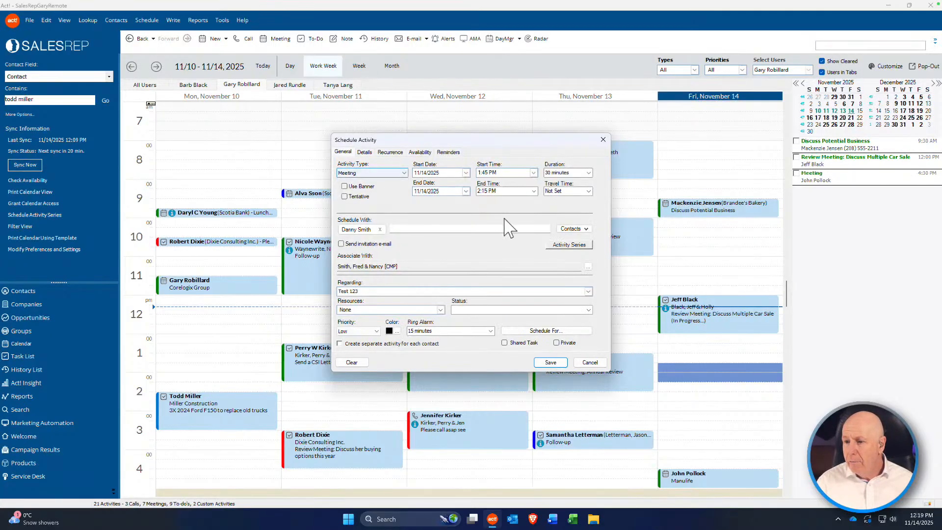
{"action": "left_click", "coordinate": [396, 174]}
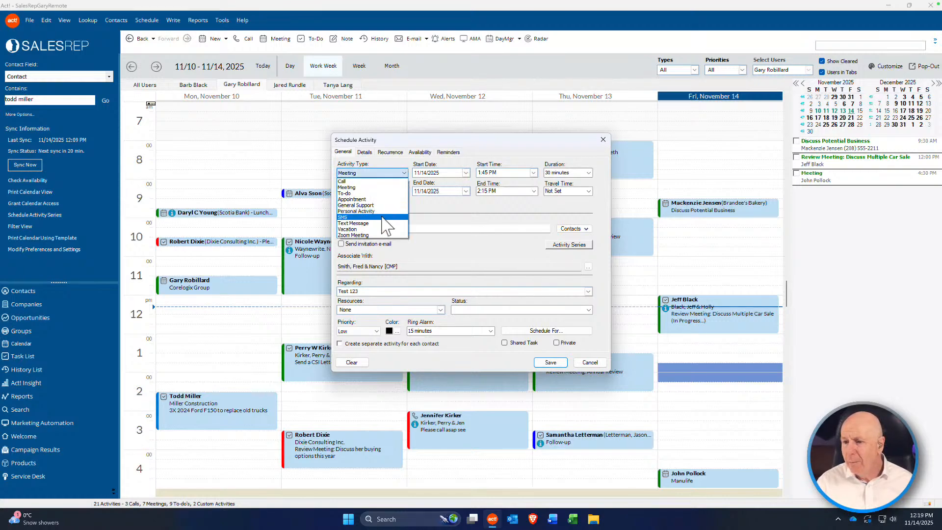
{"action": "left_click", "coordinate": [455, 212]}
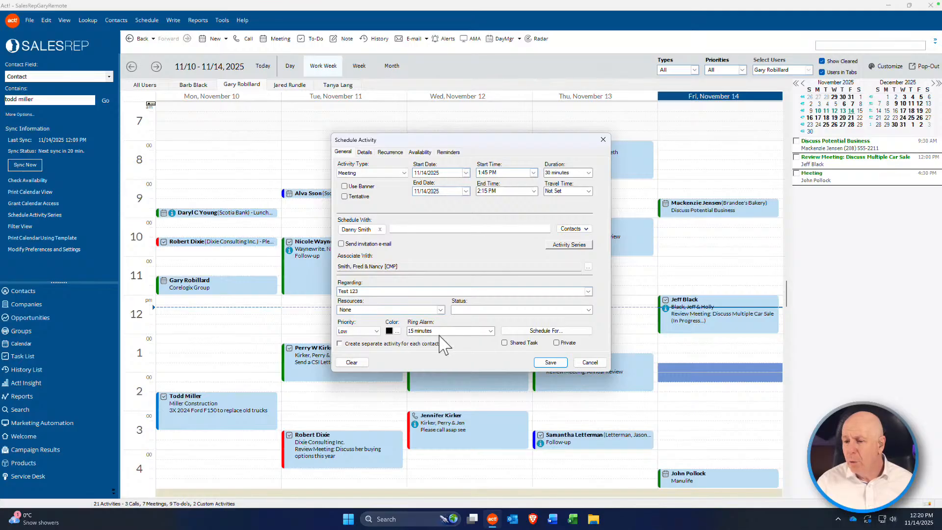
{"action": "left_click", "coordinate": [554, 362]}
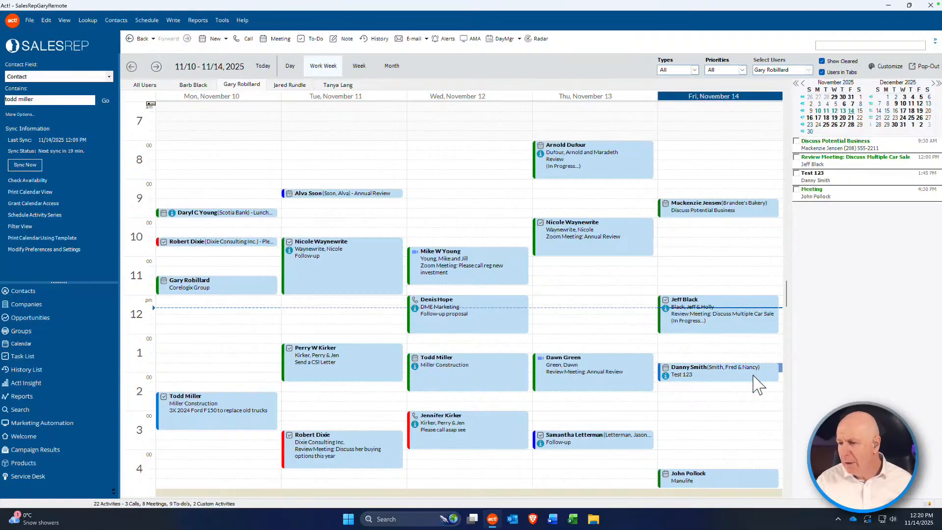
{"action": "double_click", "coordinate": [721, 382]}
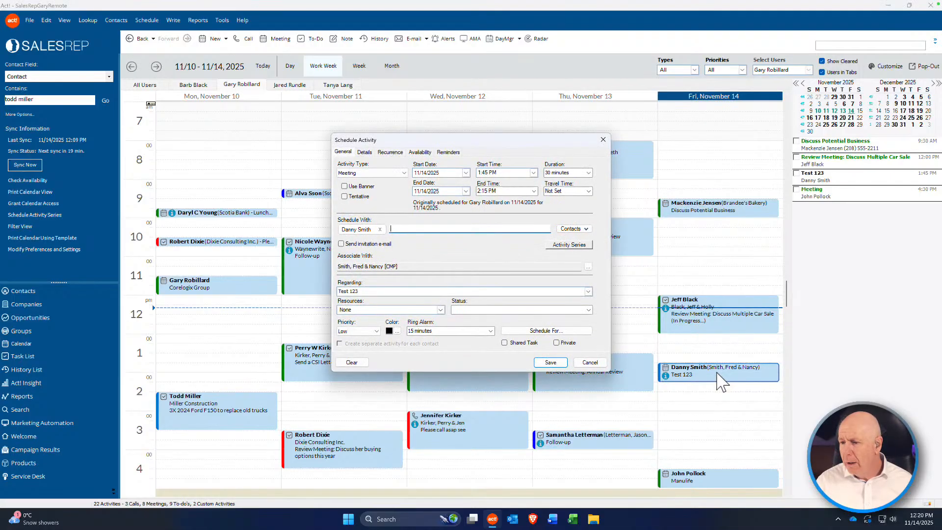
{"action": "left_click", "coordinate": [593, 363]}
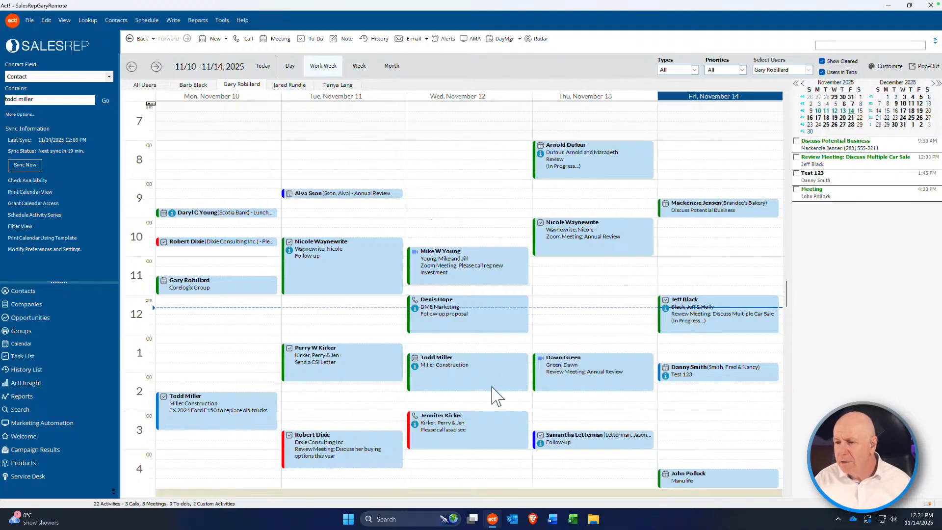
{"action": "mouse_move", "coordinate": [493, 392]}
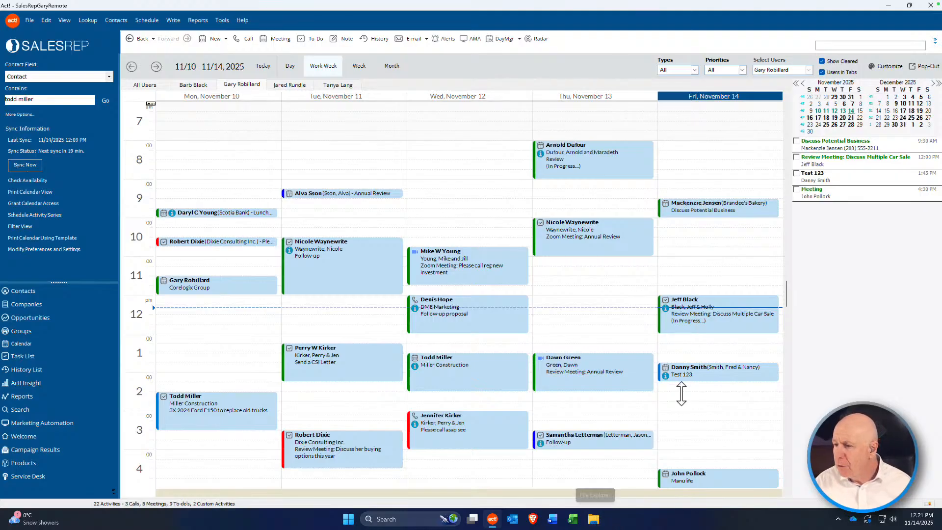
{"action": "double_click", "coordinate": [687, 376]}
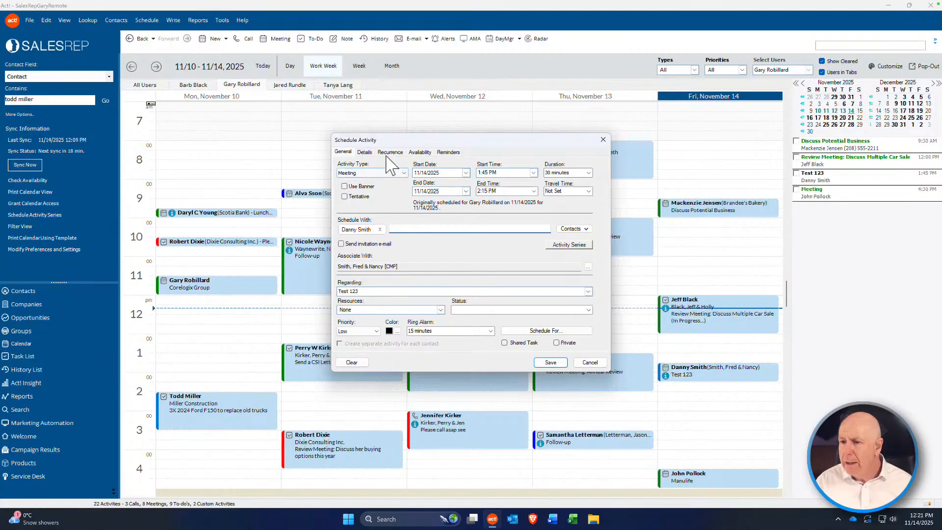
{"action": "left_click", "coordinate": [368, 152]}
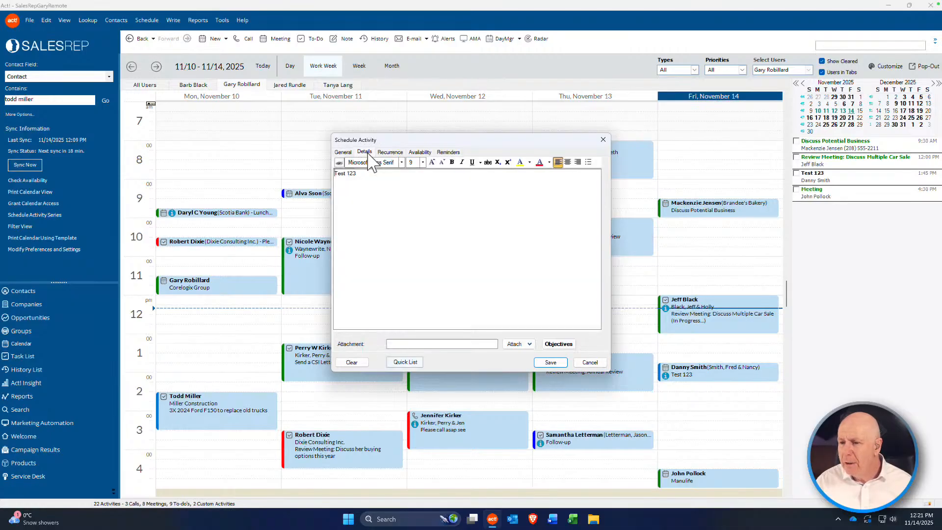
{"action": "left_click", "coordinate": [357, 196]}
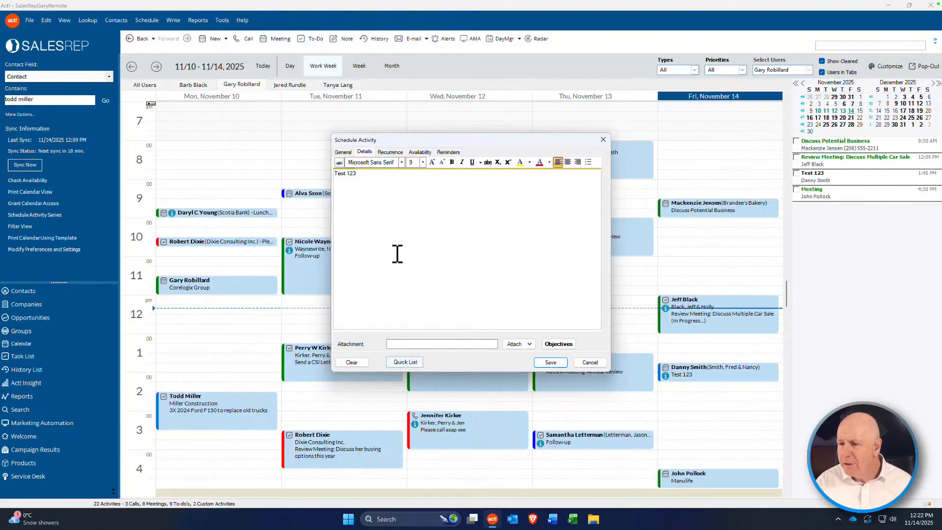
{"action": "left_click", "coordinate": [391, 153]}
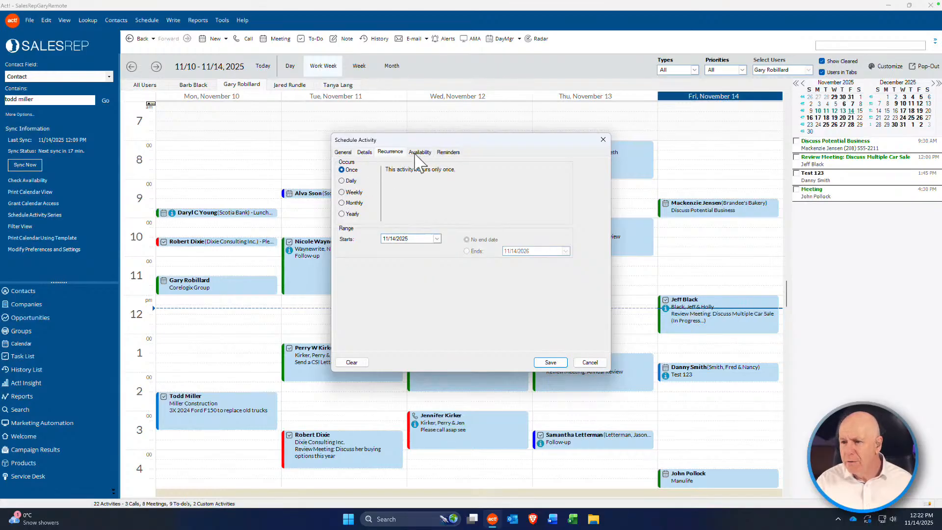
Step: Set the meeting to recur weekly on Monday only, with Friday and Wednesday unticked
{"action": "left_click", "coordinate": [342, 191]}
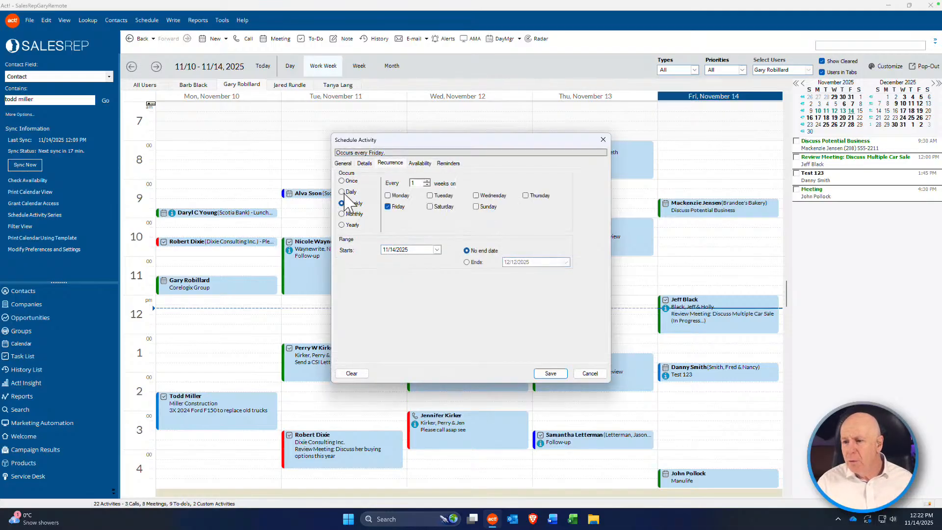
{"action": "left_click", "coordinate": [388, 196]}
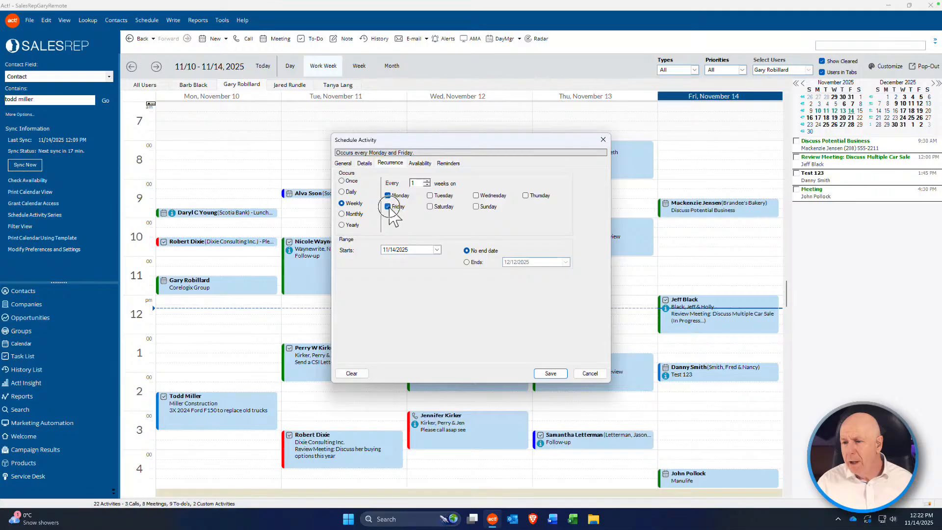
{"action": "left_click", "coordinate": [387, 206]}
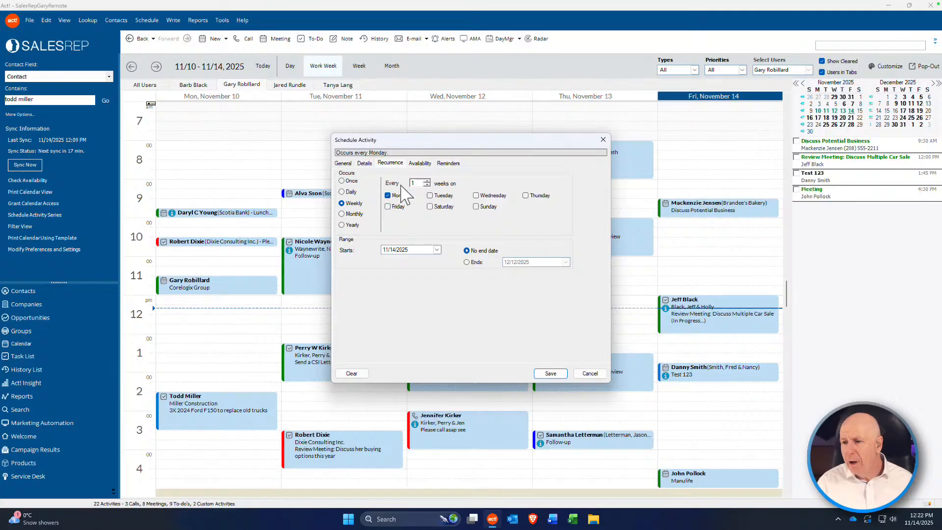
{"action": "left_click", "coordinate": [476, 196]}
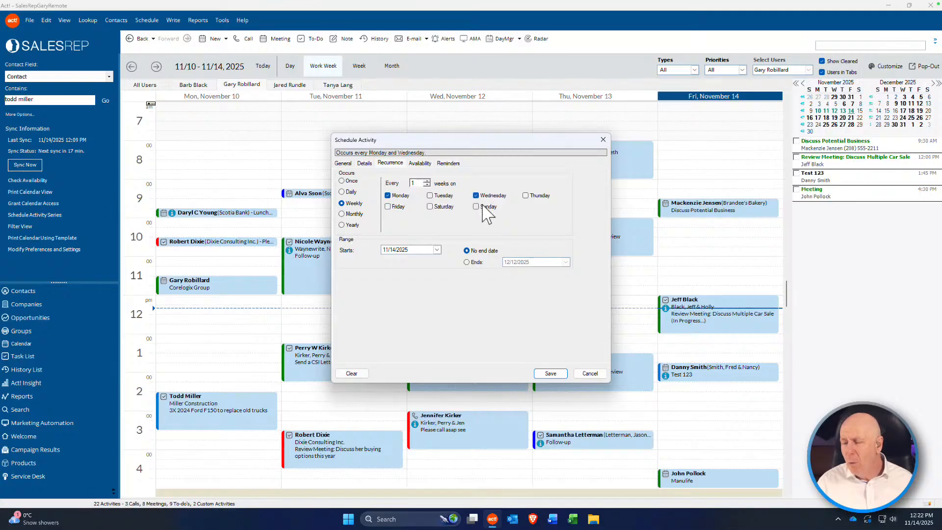
{"action": "left_click", "coordinate": [476, 195]}
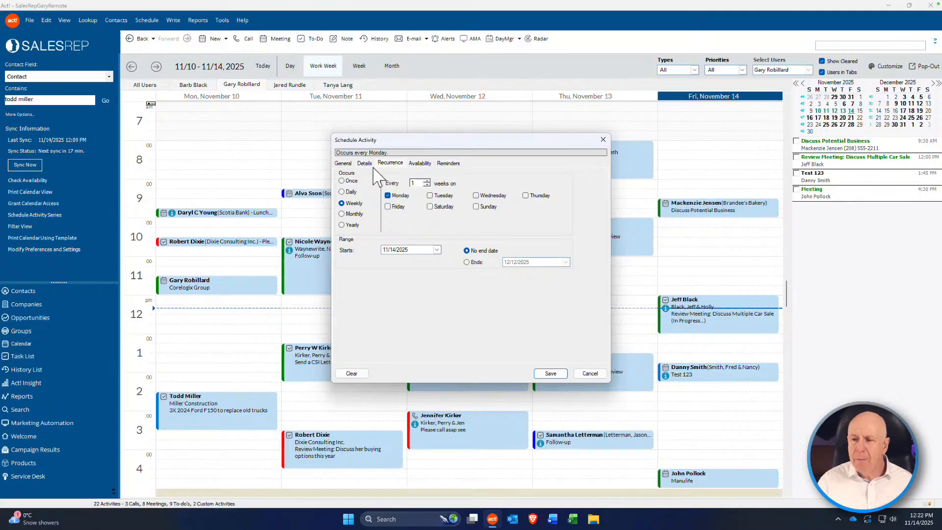
{"action": "left_click", "coordinate": [343, 164]}
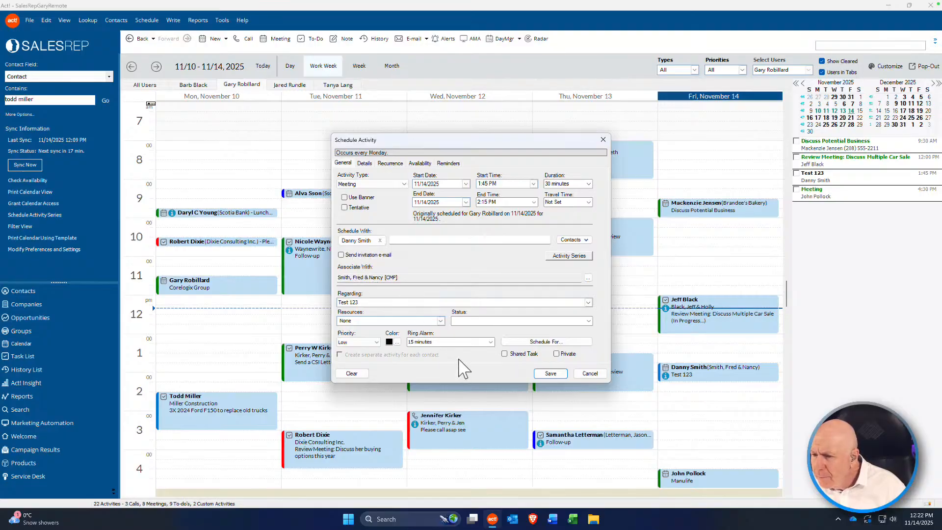
Step: Tick and untick Private, then bring back the weekly Monday recurrence settings
{"action": "left_click", "coordinate": [556, 353]}
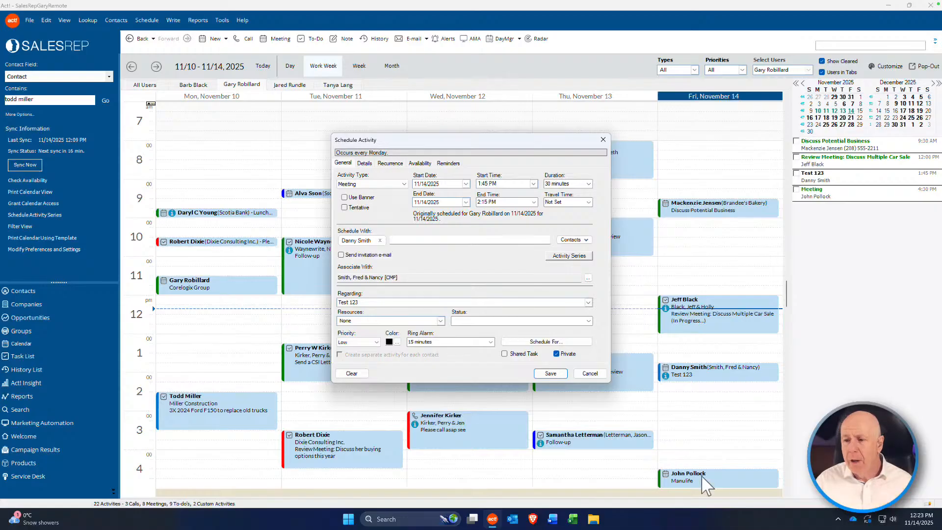
{"action": "left_click", "coordinate": [558, 354]}
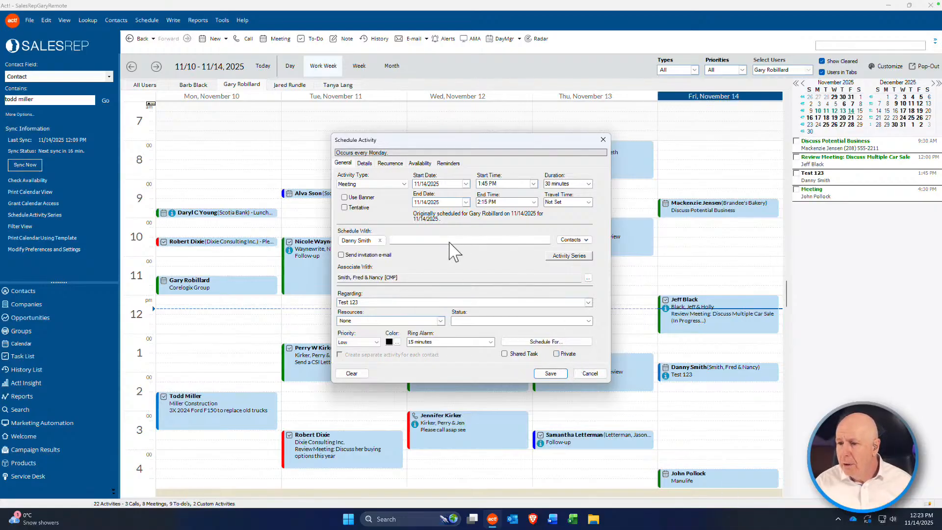
{"action": "left_click", "coordinate": [399, 163]}
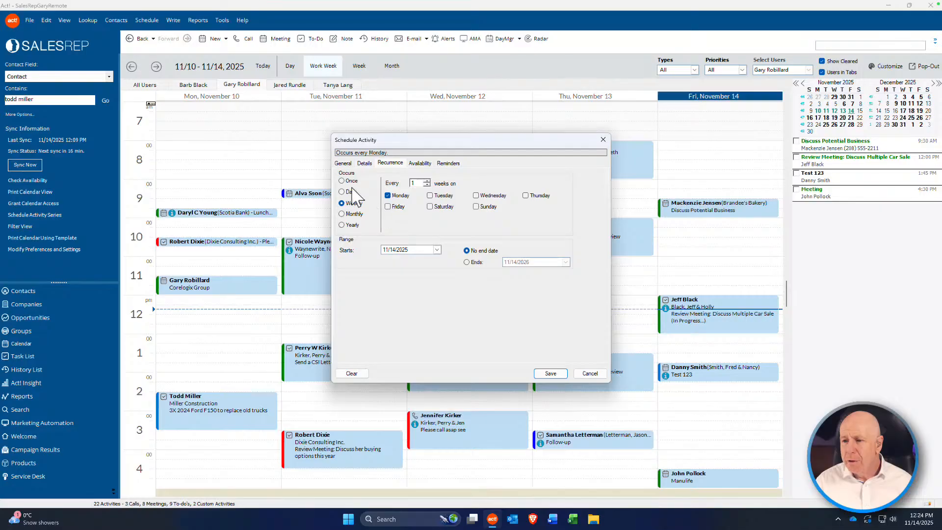
Step: Try a yearly recurrence, then cancel the dialog to discard all changes
{"action": "left_click", "coordinate": [342, 224]}
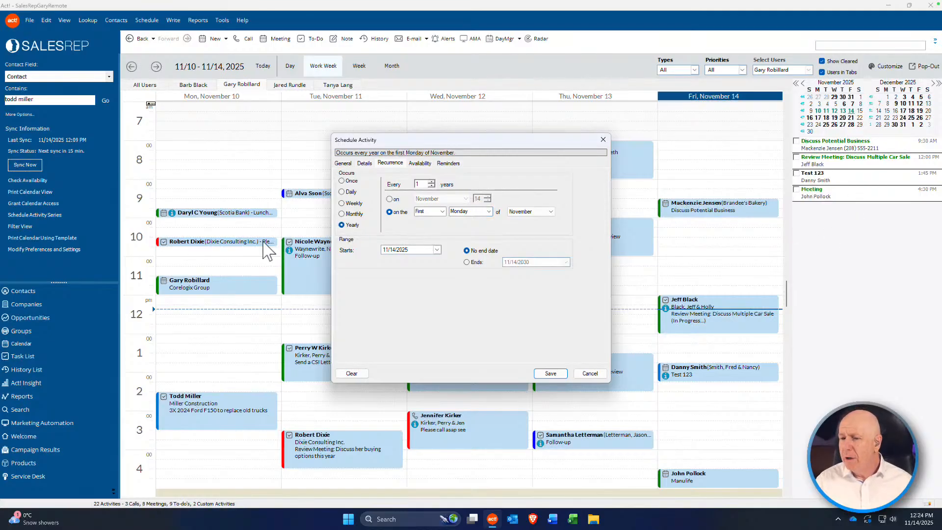
{"action": "left_click", "coordinate": [590, 373]}
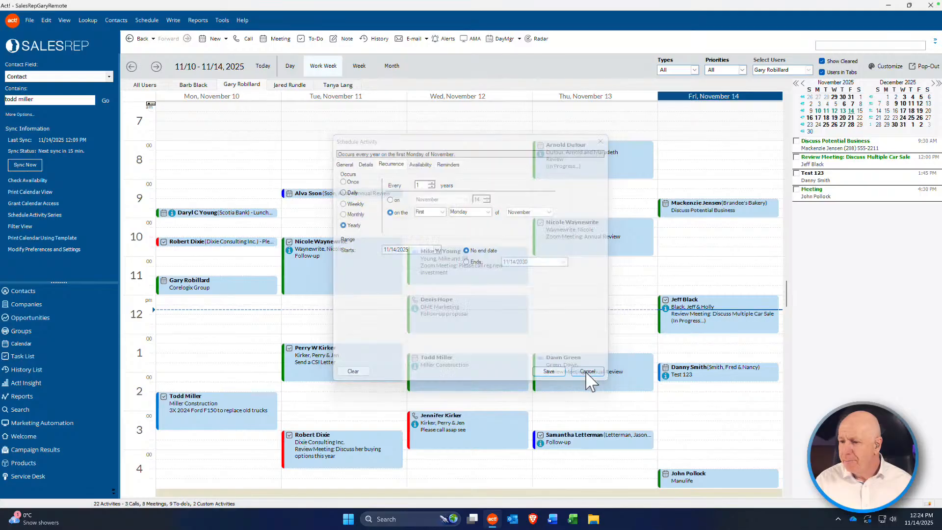
{"action": "left_click", "coordinate": [18, 294]}
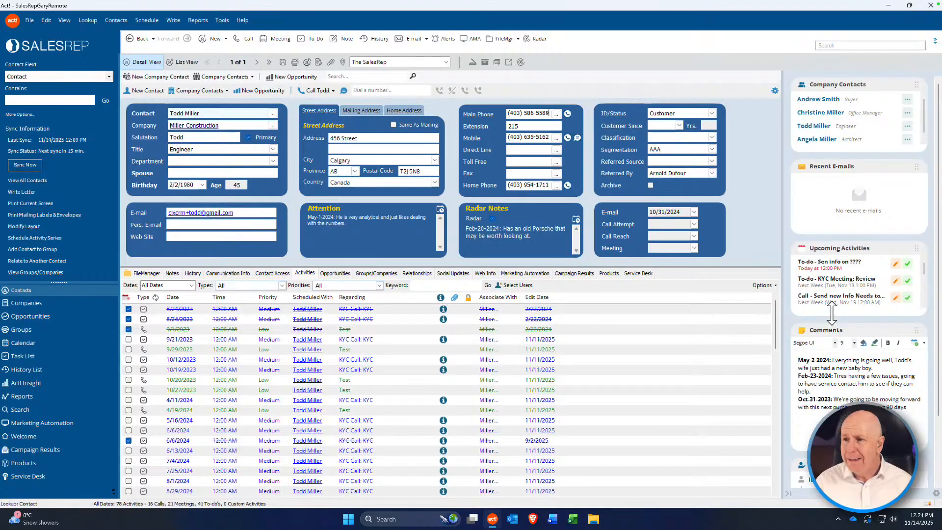
{"action": "left_click", "coordinate": [446, 38]}
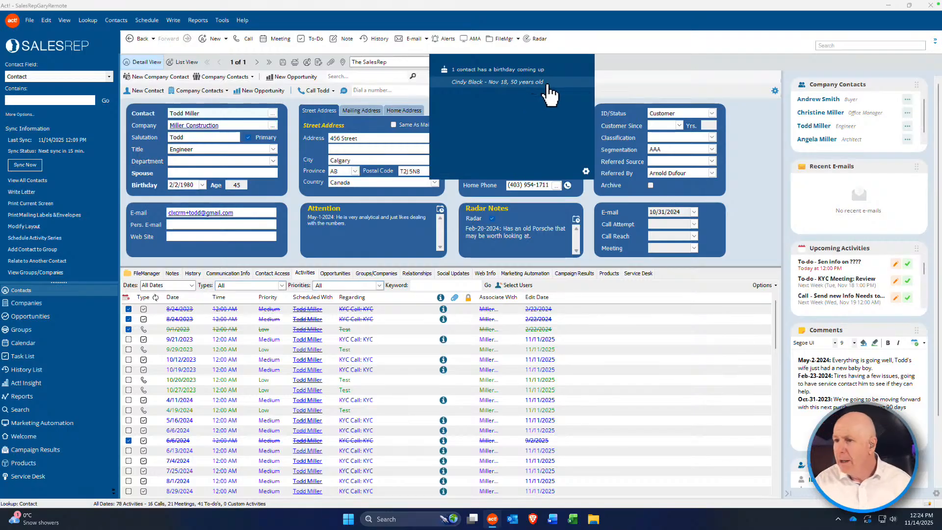
{"action": "left_click", "coordinate": [585, 171]}
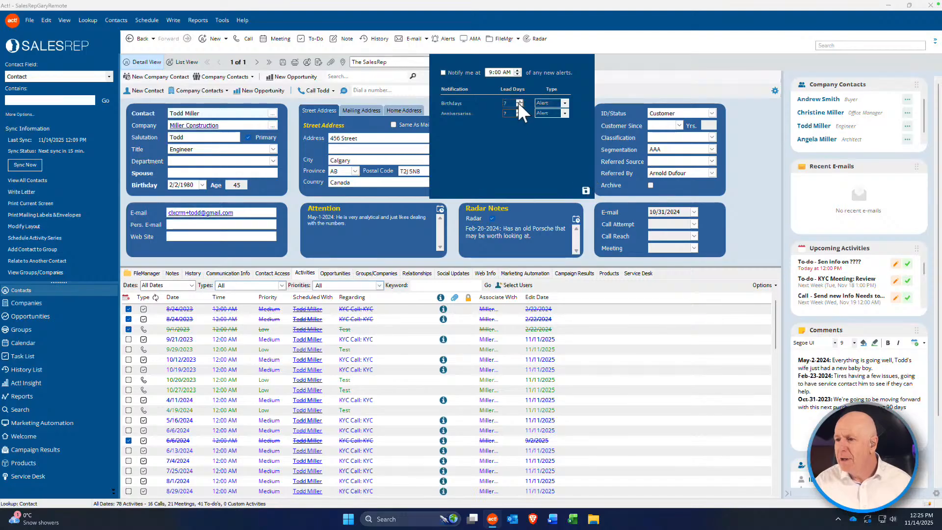
{"action": "left_click", "coordinate": [585, 189]}
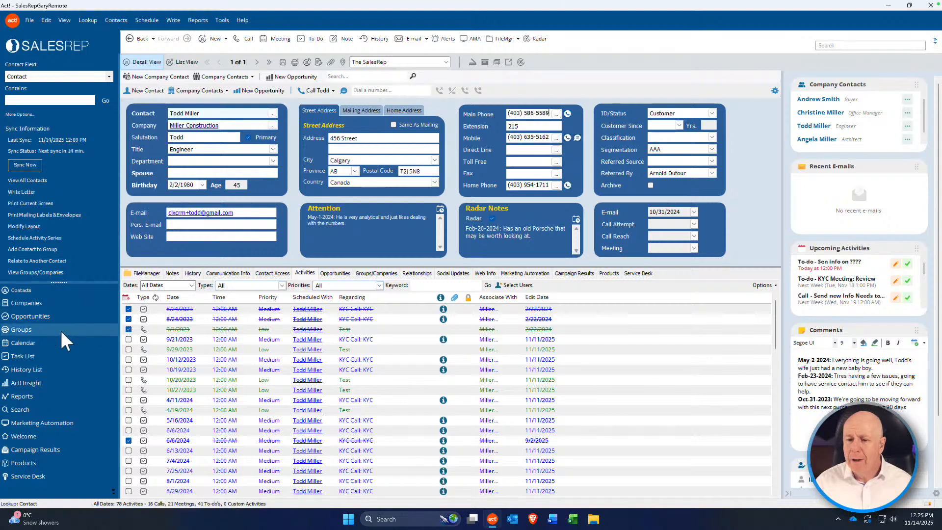
{"action": "left_click", "coordinate": [39, 343]}
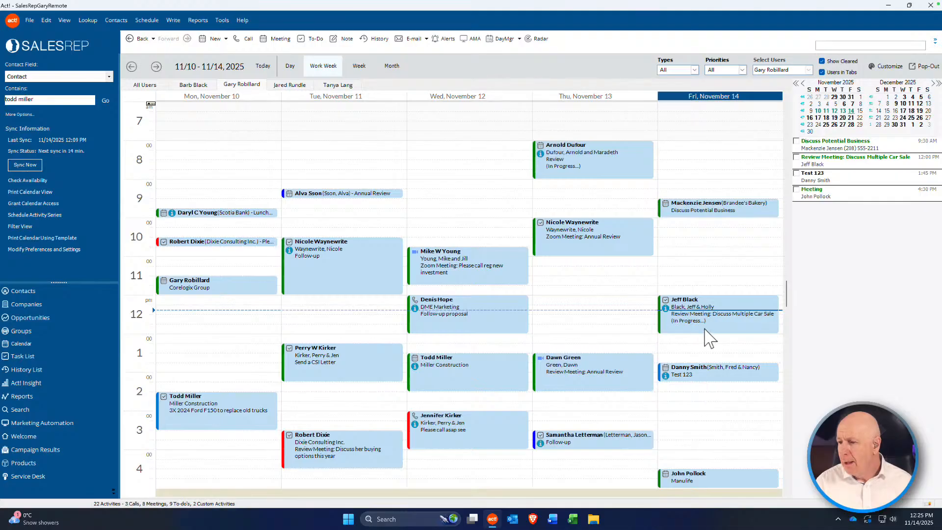
Step: Open the Friday 1:45 PM Test 123 meeting and add a second user through Availability
{"action": "double_click", "coordinate": [701, 377]}
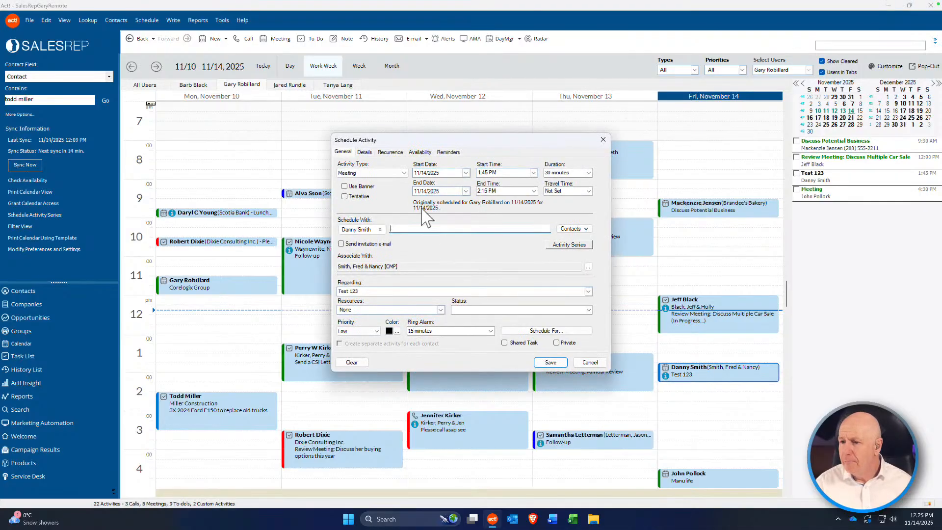
{"action": "left_click", "coordinate": [390, 152]}
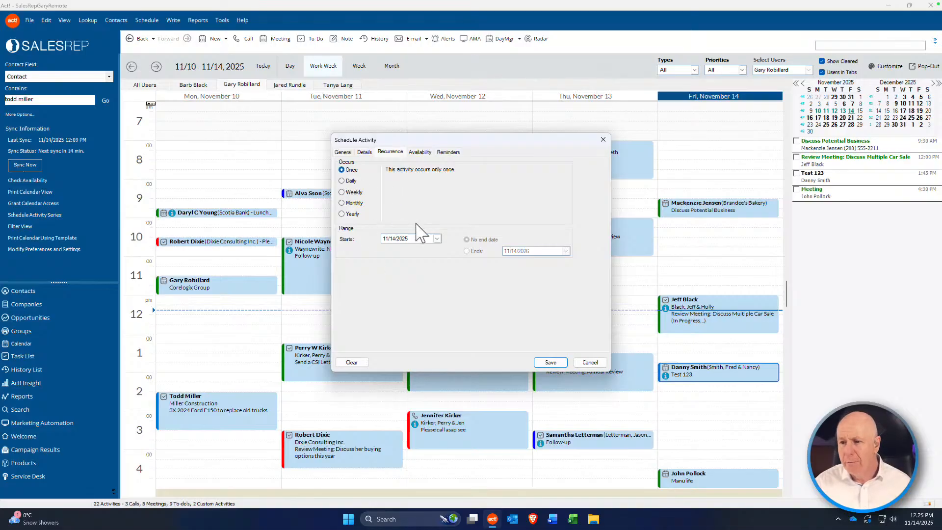
{"action": "left_click", "coordinate": [420, 152]}
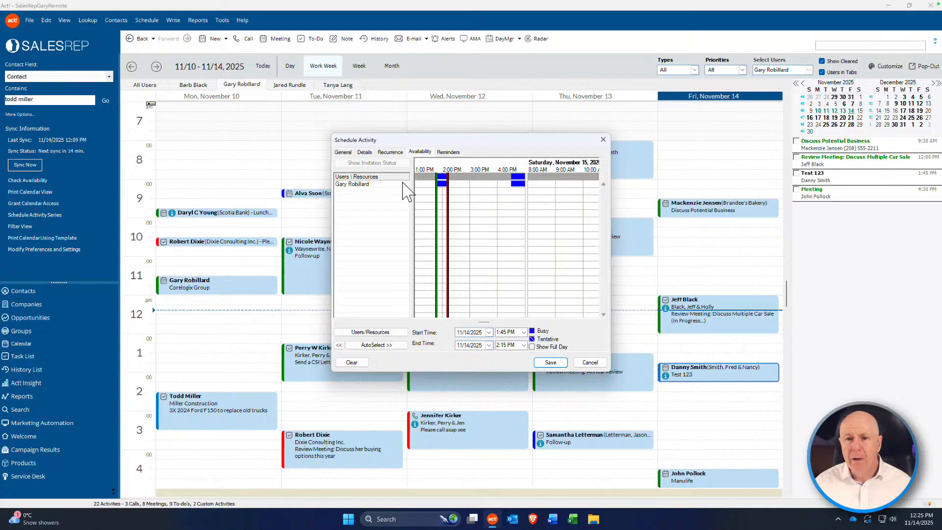
{"action": "left_click", "coordinate": [373, 332]}
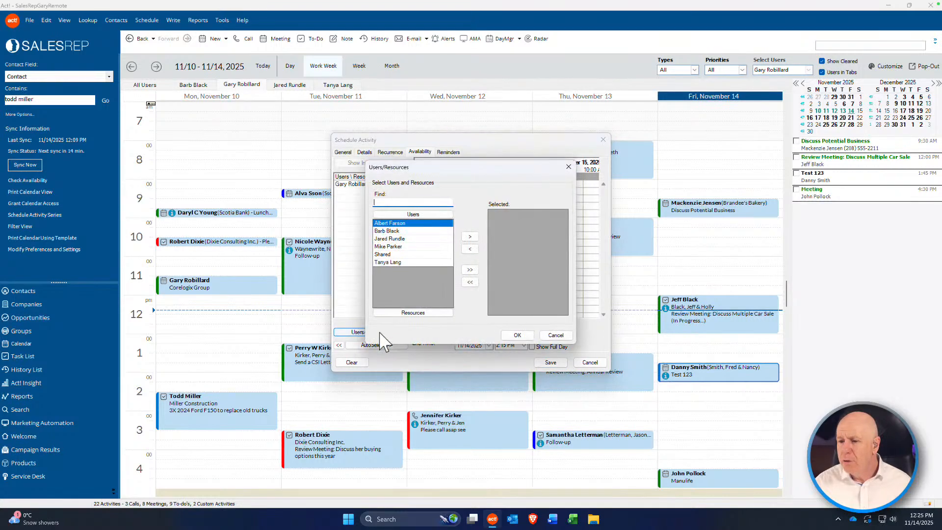
{"action": "double_click", "coordinate": [393, 239]}
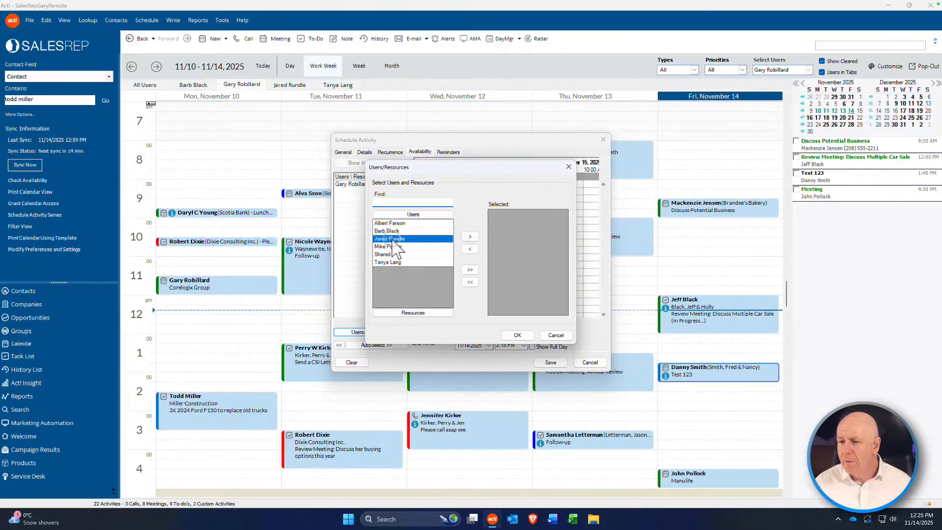
{"action": "left_click", "coordinate": [513, 335]}
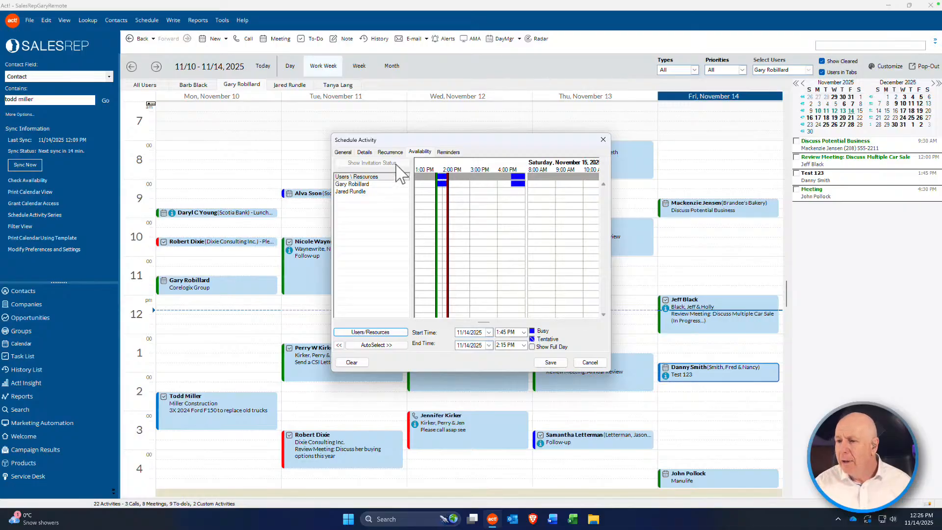
Step: Recheck the availability grid and save the meeting with both attendees
{"action": "left_click", "coordinate": [350, 153]}
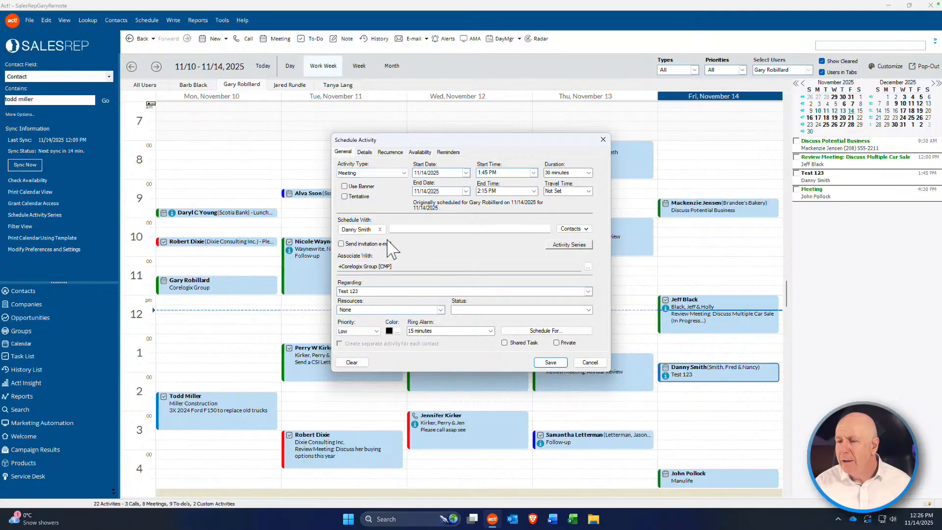
{"action": "left_click", "coordinate": [420, 152]}
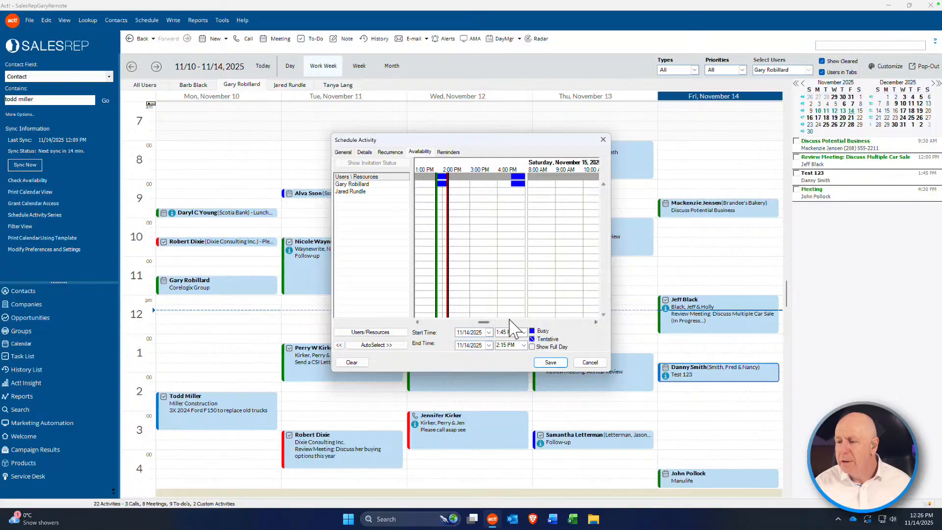
{"action": "left_click", "coordinate": [549, 363]}
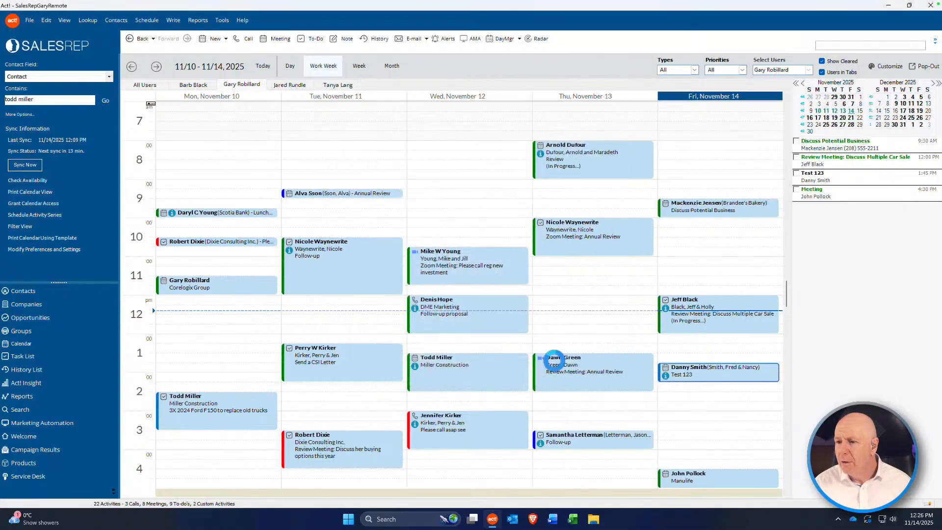
{"action": "left_click", "coordinate": [677, 371]}
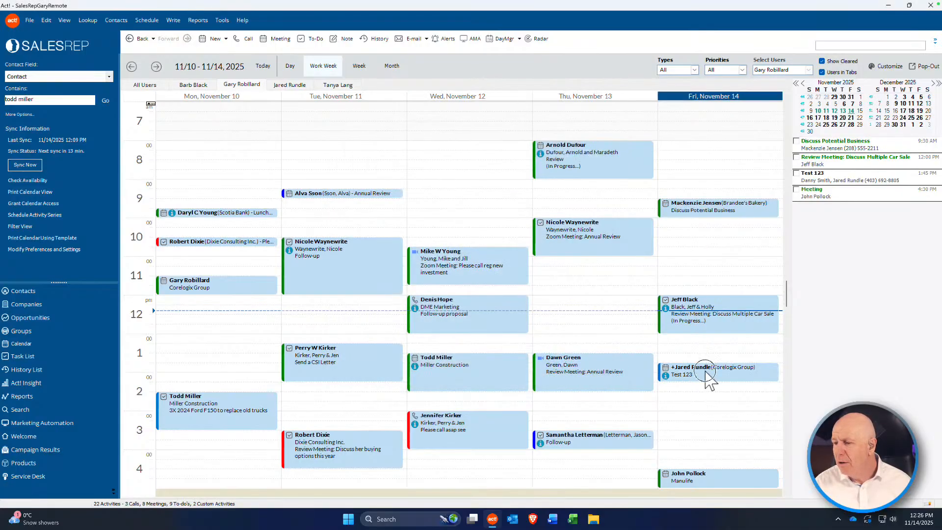
Step: Replace the Friday meeting's Test 123 regarding text with the contact's name and save
{"action": "double_click", "coordinate": [710, 380]}
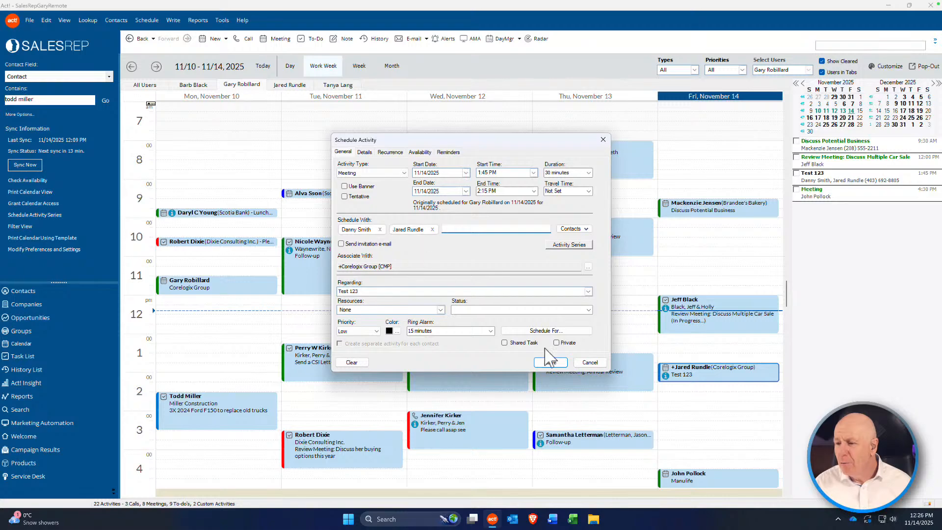
{"action": "left_click", "coordinate": [691, 374]}
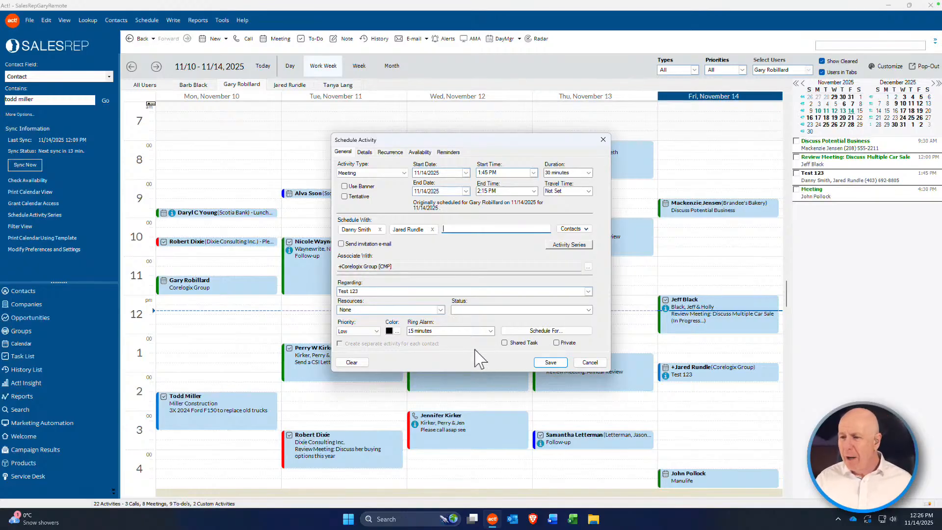
{"action": "left_click", "coordinate": [363, 292]}
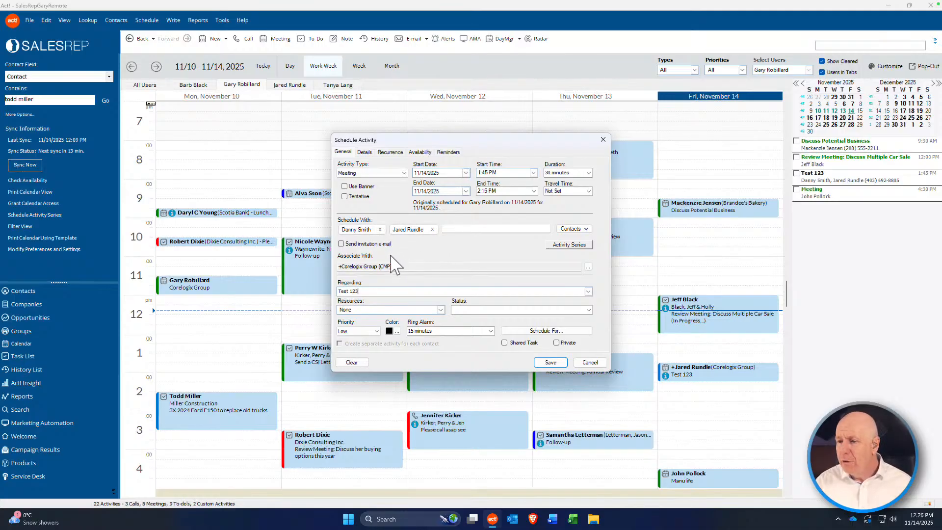
{"action": "left_click_drag", "start_coordinate": [361, 292], "coordinate": [338, 293]}
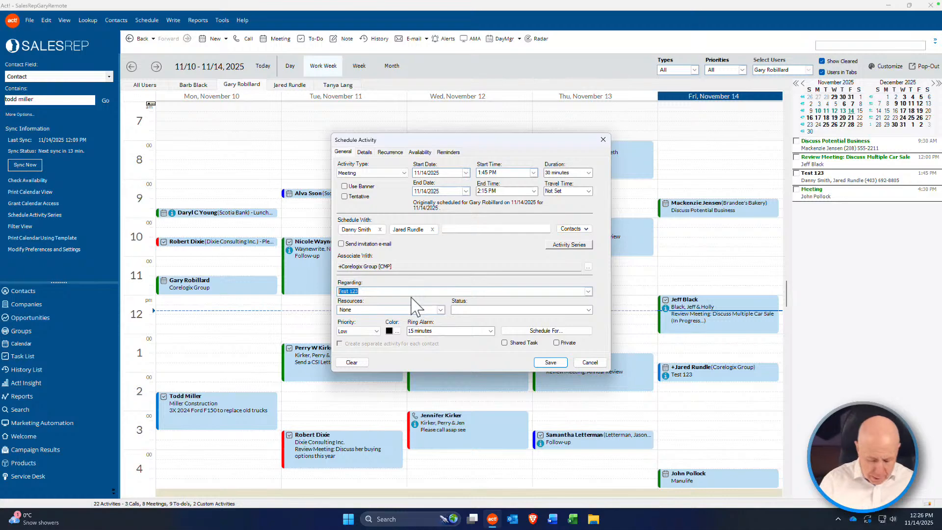
{"action": "type", "text": "M"}
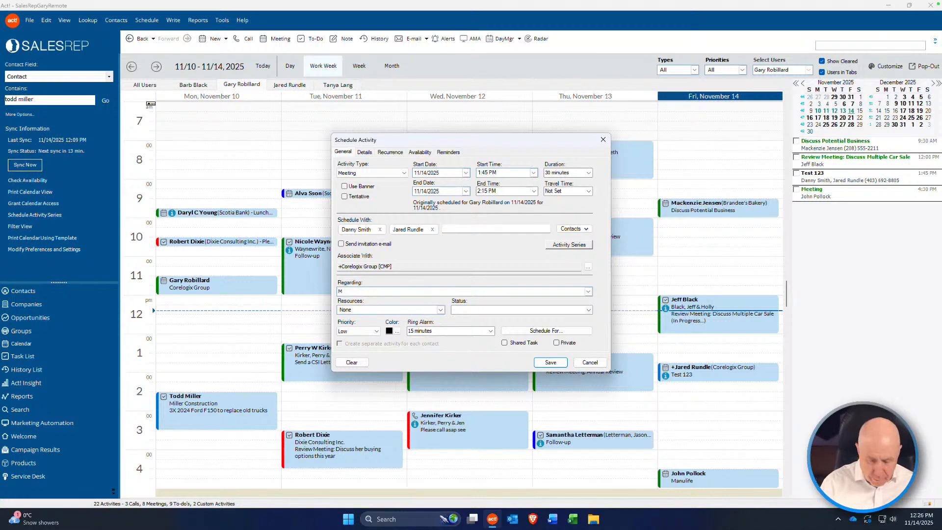
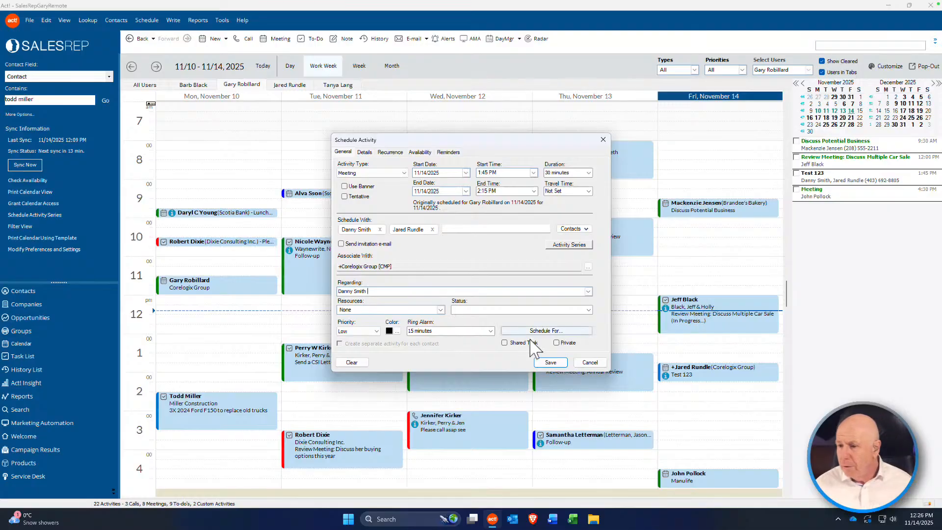
{"action": "left_click", "coordinate": [550, 363]}
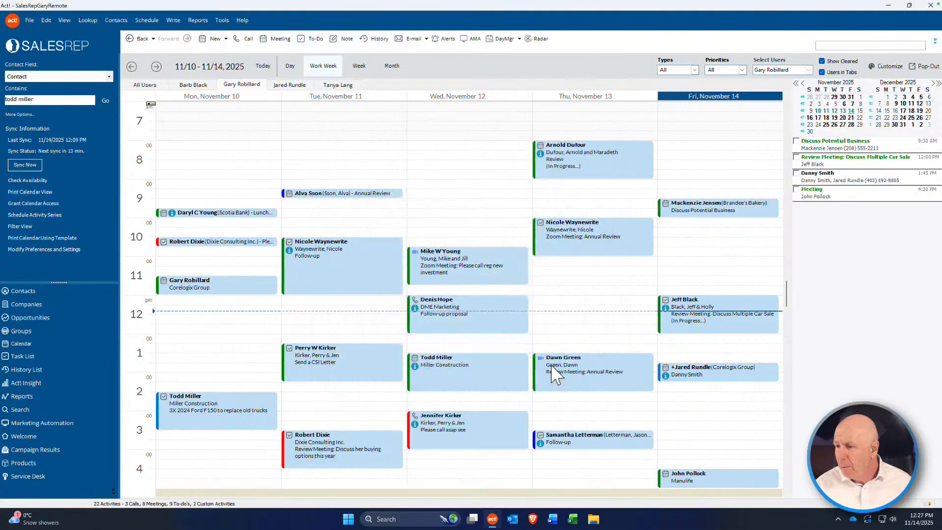
{"action": "left_click", "coordinate": [689, 371]}
{"action": "double_click", "coordinate": [691, 378]}
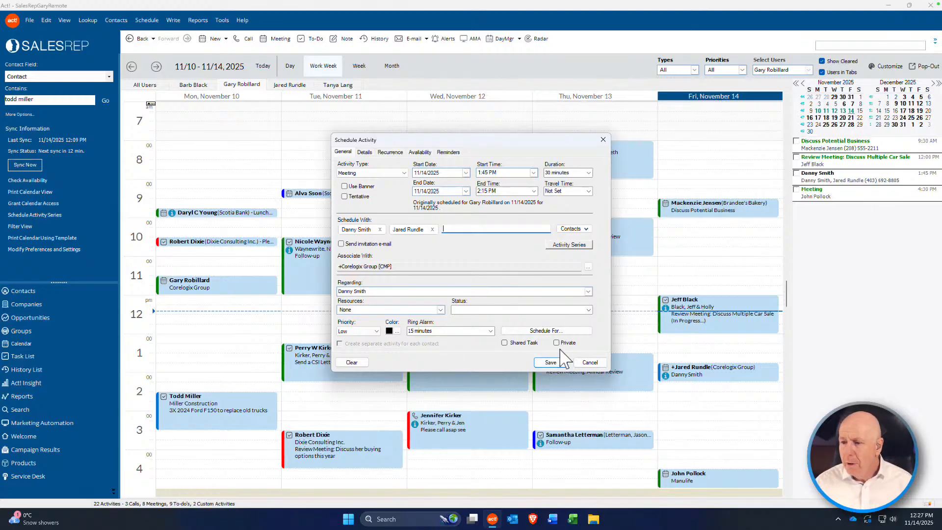
{"action": "left_click", "coordinate": [590, 362]}
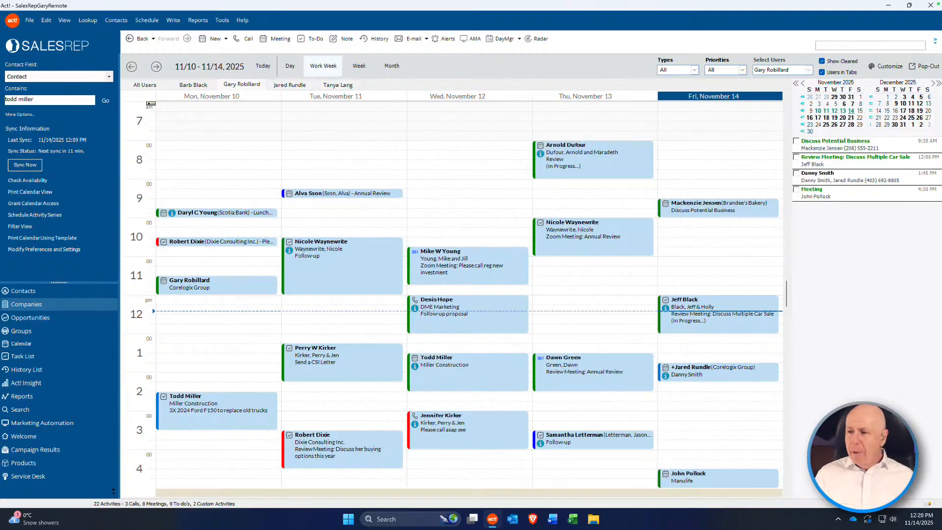
Step: Reopen the Friday meeting, remove the added user and linked company, and save it
{"action": "double_click", "coordinate": [706, 375]}
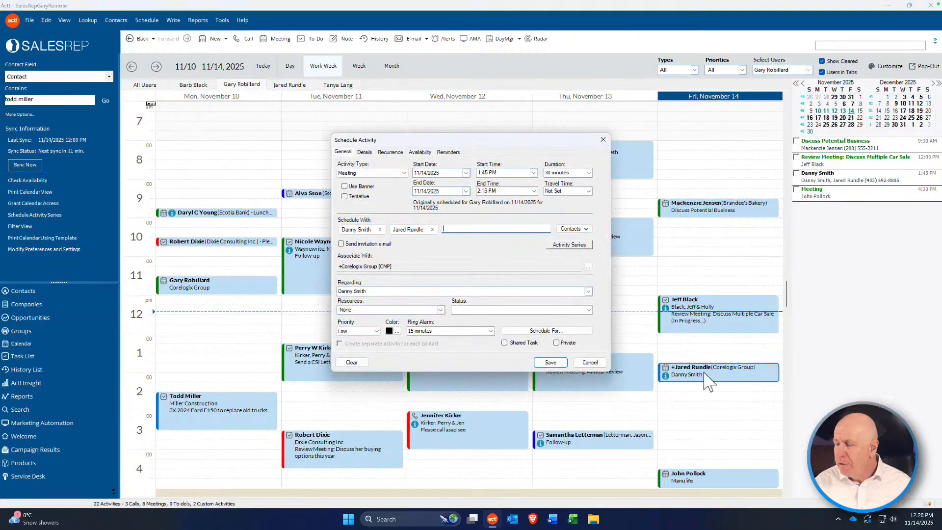
{"action": "left_click", "coordinate": [417, 153]}
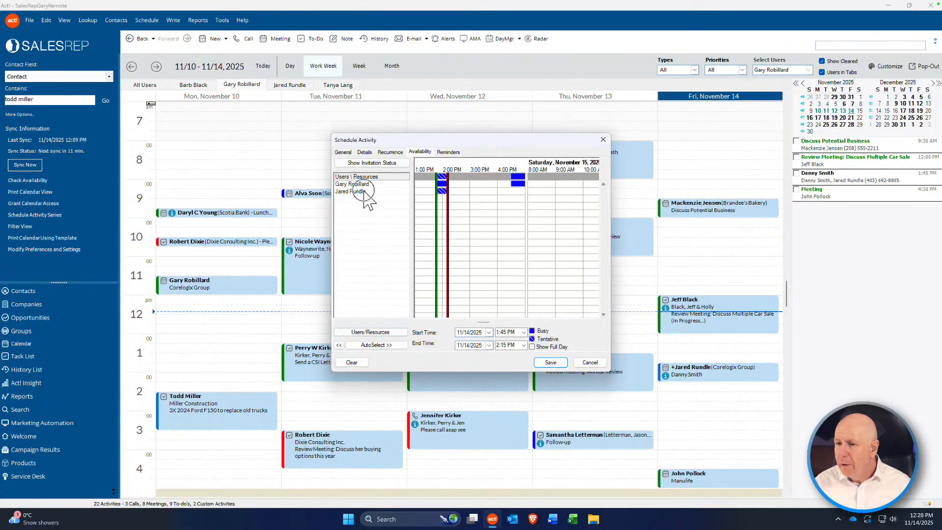
{"action": "left_click", "coordinate": [363, 190]}
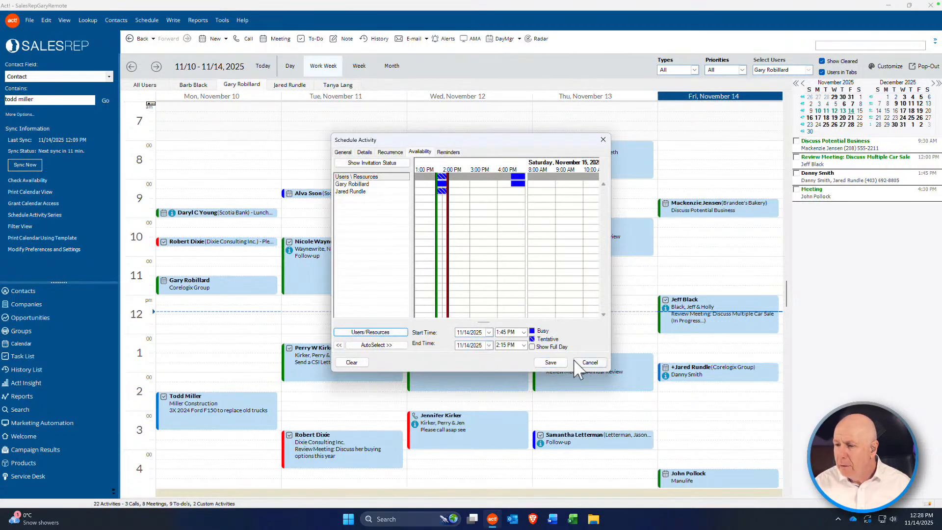
{"action": "left_click", "coordinate": [365, 154]}
{"action": "left_click", "coordinate": [343, 152]}
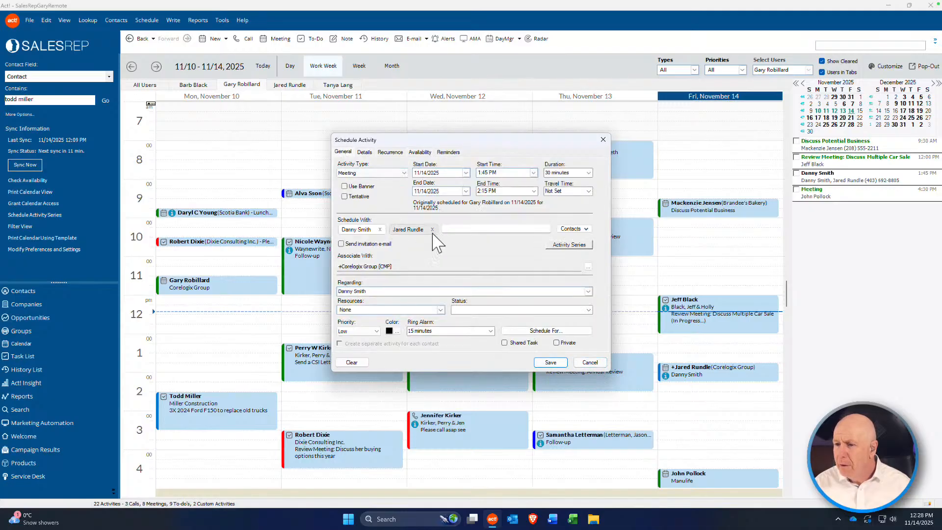
{"action": "left_click", "coordinate": [433, 229]}
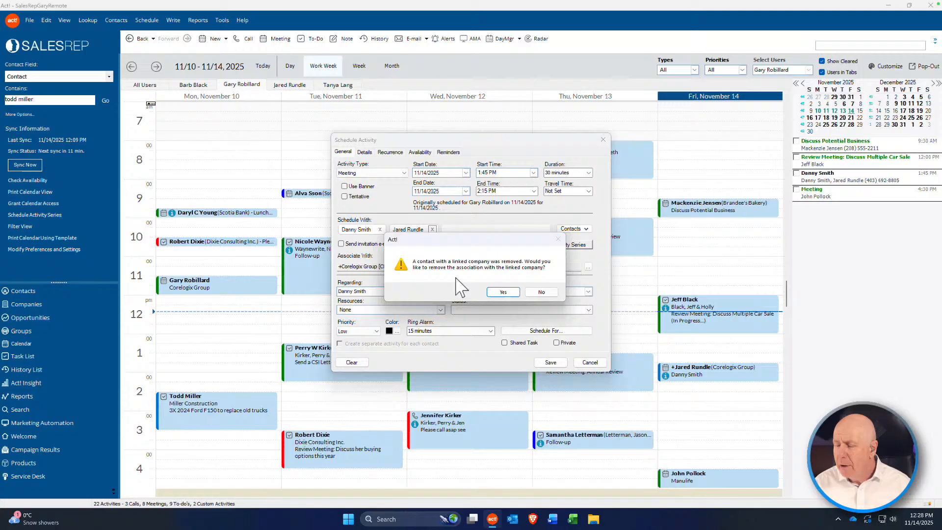
{"action": "left_click", "coordinate": [503, 292]}
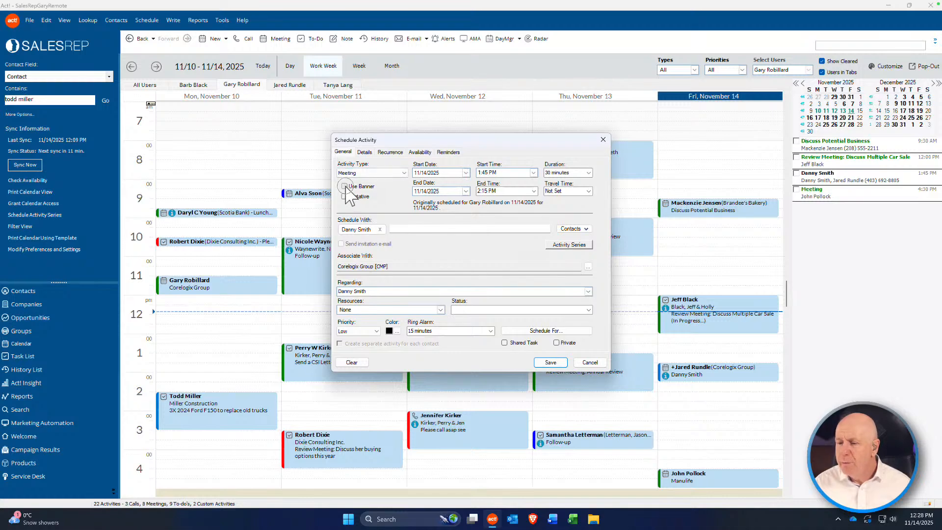
{"action": "left_click", "coordinate": [547, 362]}
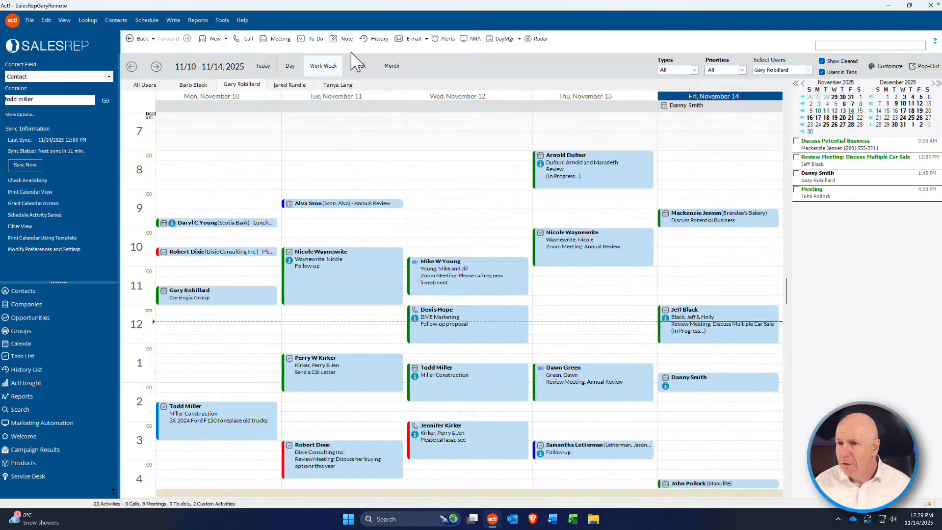
Step: Create a timeless, non-banner to-do regarding Test 3 for 11/10/2025, accepting the past-date warning
{"action": "left_click", "coordinate": [311, 39]}
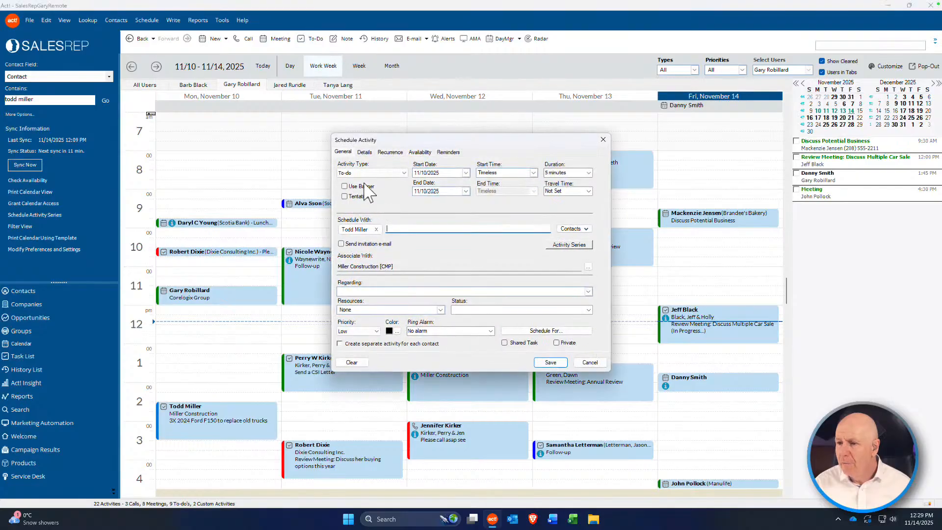
{"action": "left_click", "coordinate": [533, 173]}
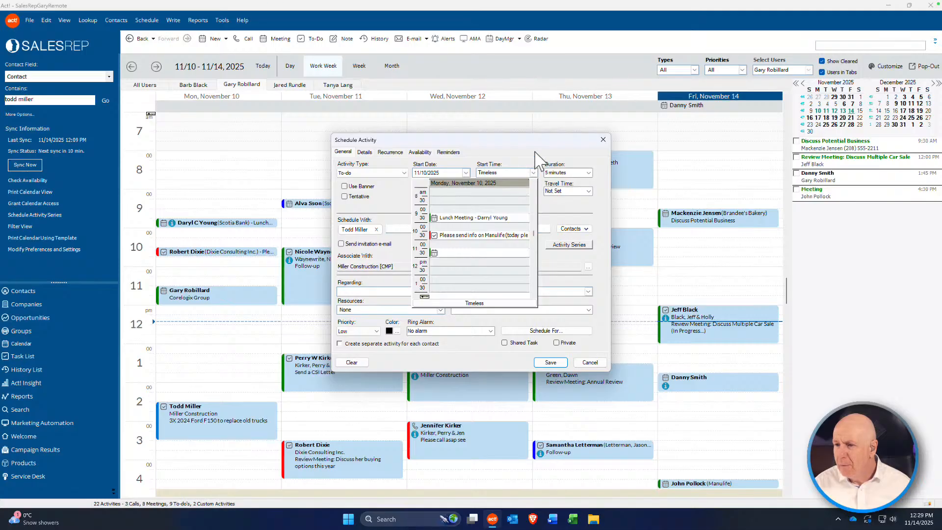
{"action": "left_click", "coordinate": [533, 173]}
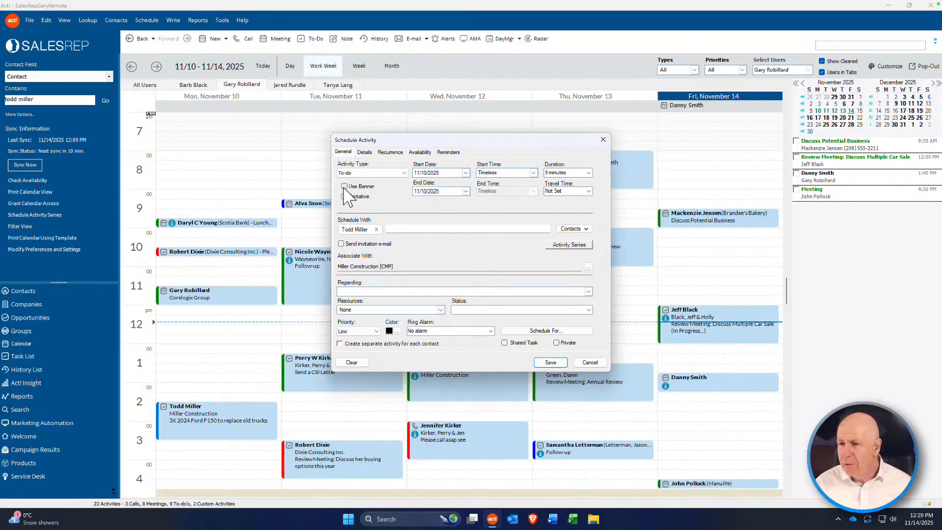
{"action": "left_click", "coordinate": [344, 187]}
{"action": "left_click", "coordinate": [344, 187]}
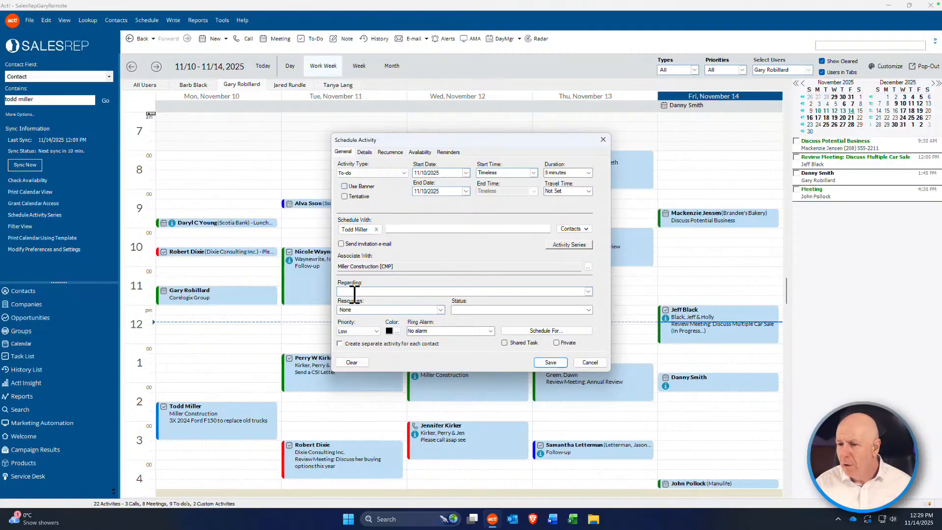
{"action": "left_click", "coordinate": [357, 291]}
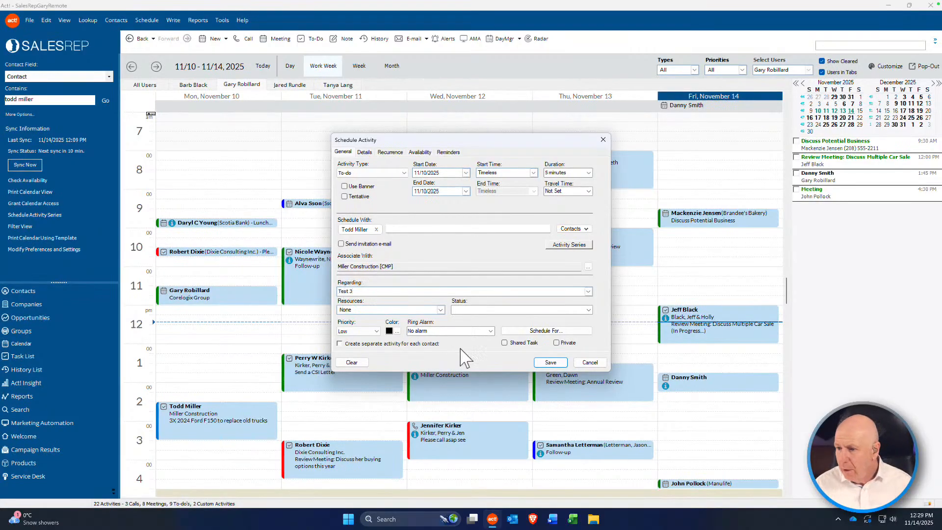
{"action": "left_click", "coordinate": [548, 363]}
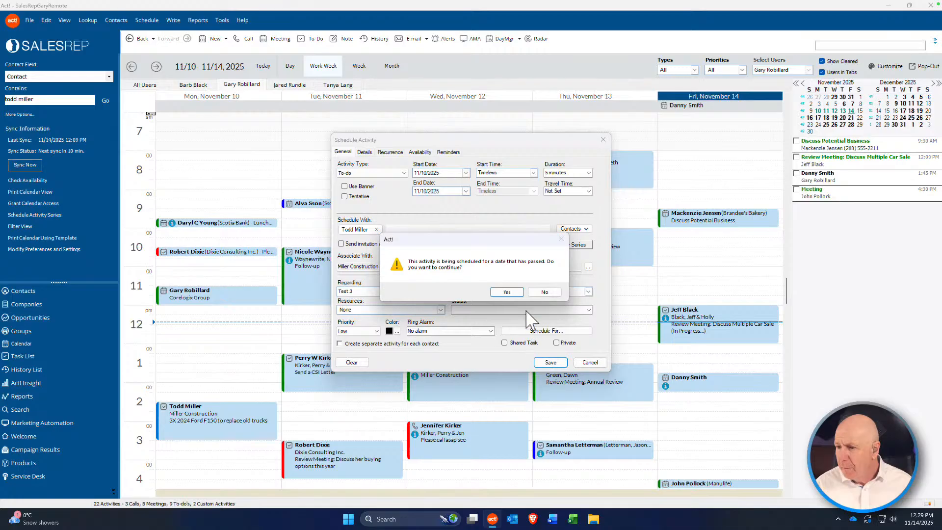
{"action": "left_click", "coordinate": [510, 292]}
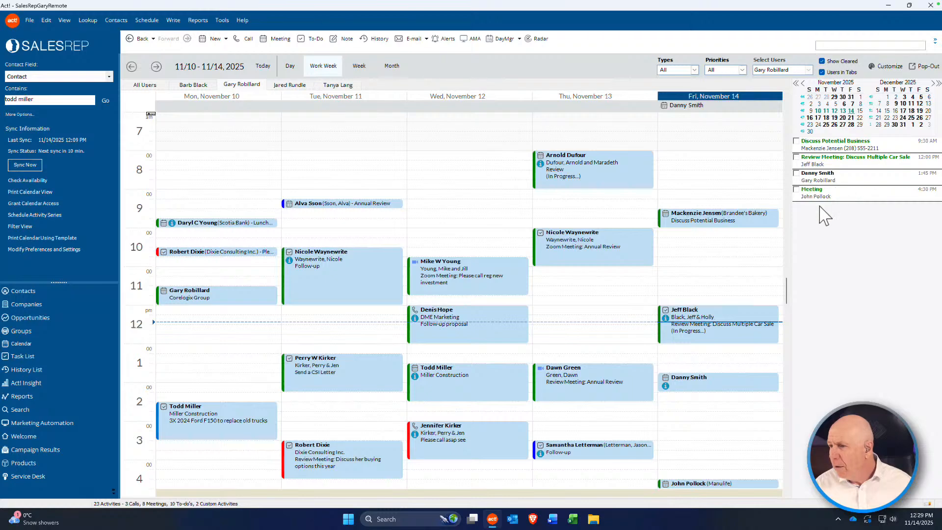
Step: Save a timeless to-do regarding Test 4 on Friday, November 14, 2025
{"action": "left_click", "coordinate": [756, 273]}
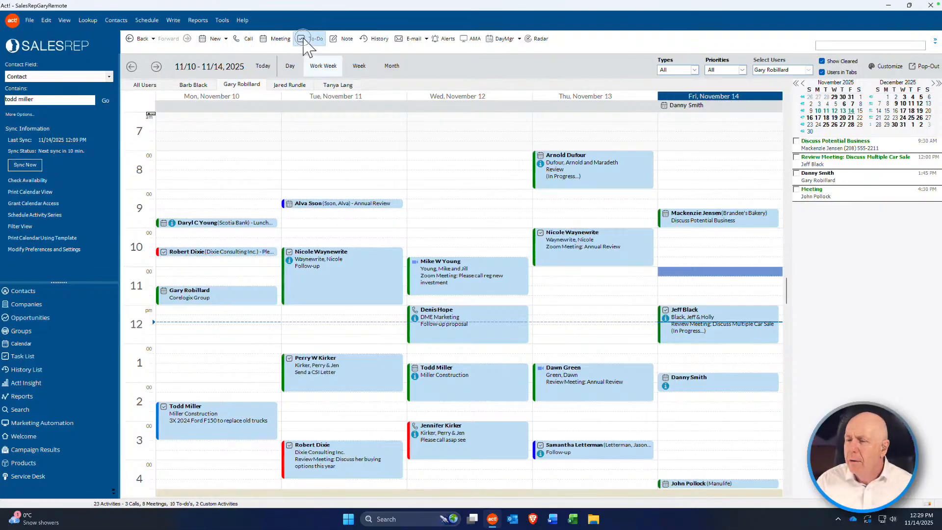
{"action": "left_click", "coordinate": [301, 38]}
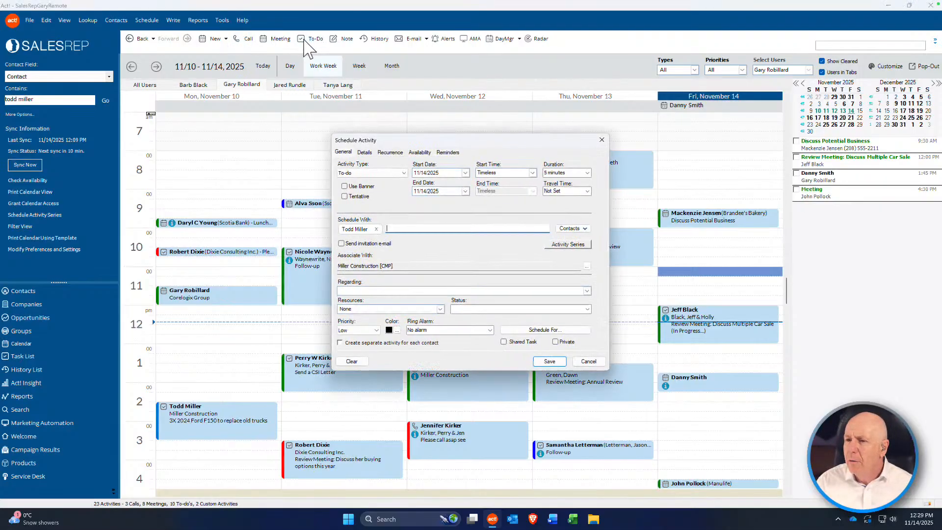
{"action": "left_click", "coordinate": [362, 291]}
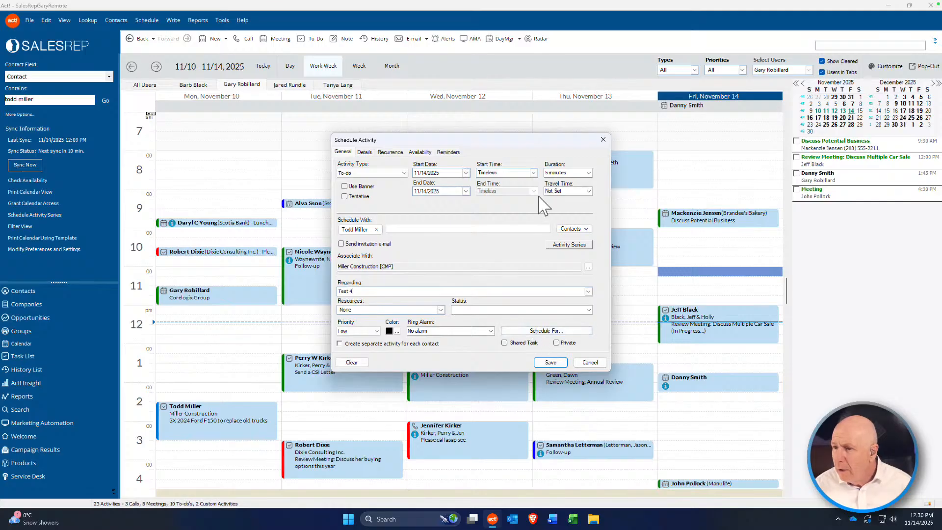
{"action": "left_click", "coordinate": [551, 363]}
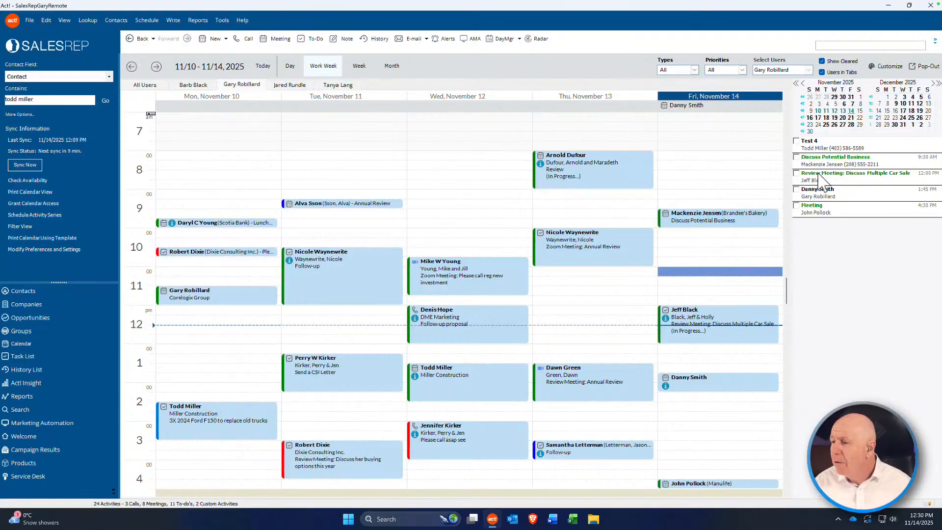
Step: Turn on Use Banner for the Test 4 to-do and save it
{"action": "double_click", "coordinate": [834, 147]}
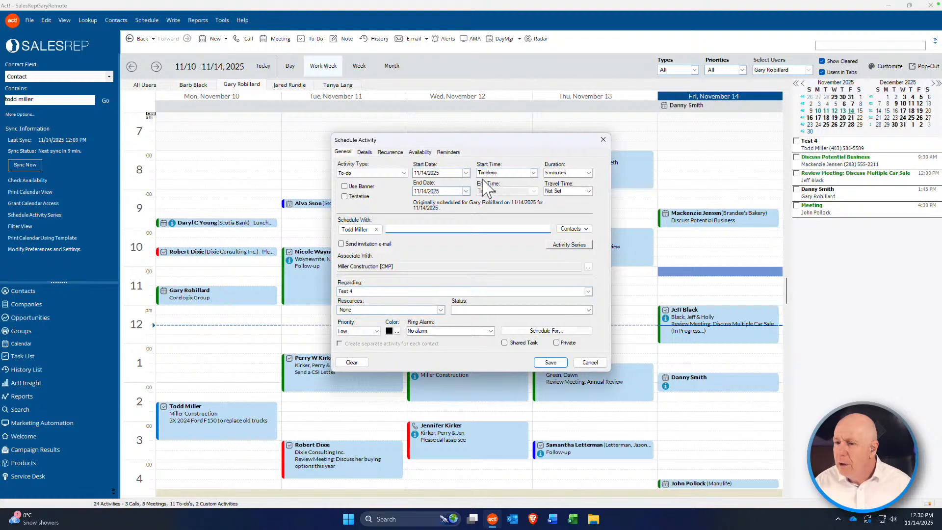
{"action": "left_click", "coordinate": [344, 186]}
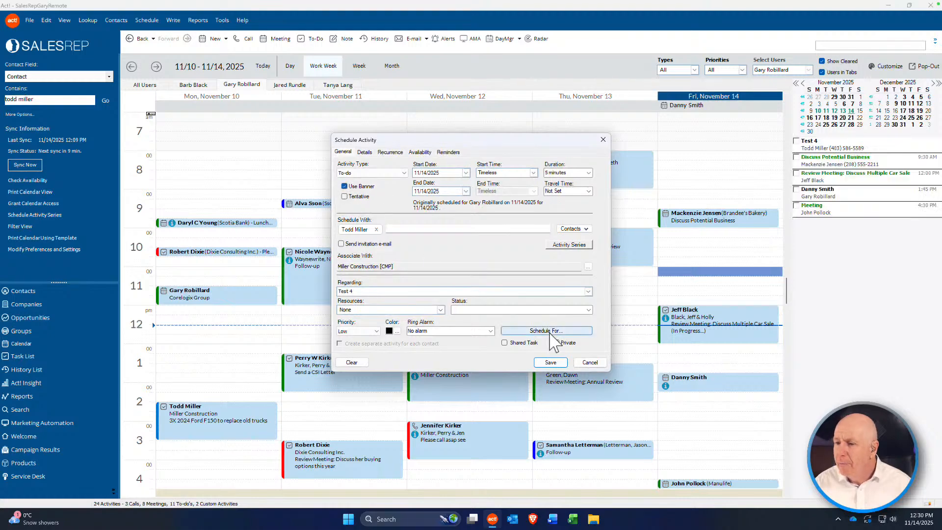
{"action": "left_click", "coordinate": [550, 362]}
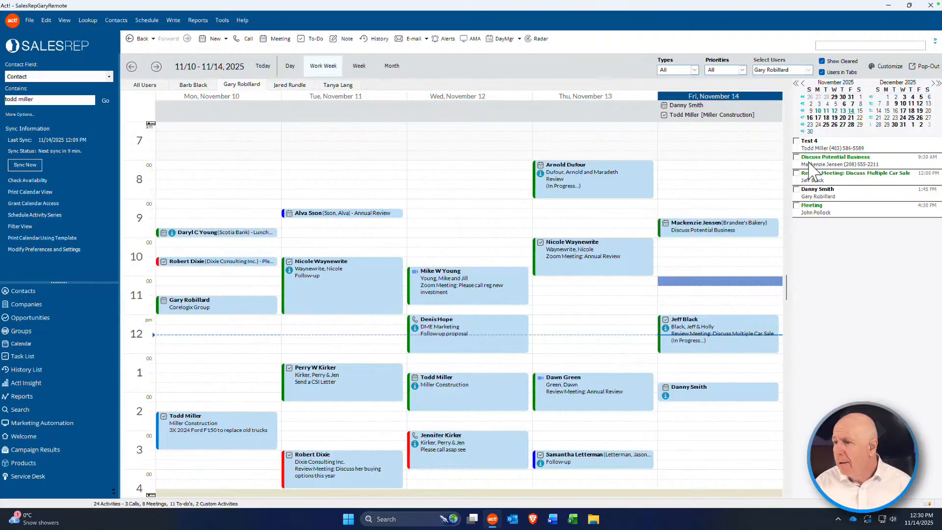
Step: Clear the Test 4 to-do as done and open the Friday 1:45 PM meeting
{"action": "left_click", "coordinate": [796, 143]}
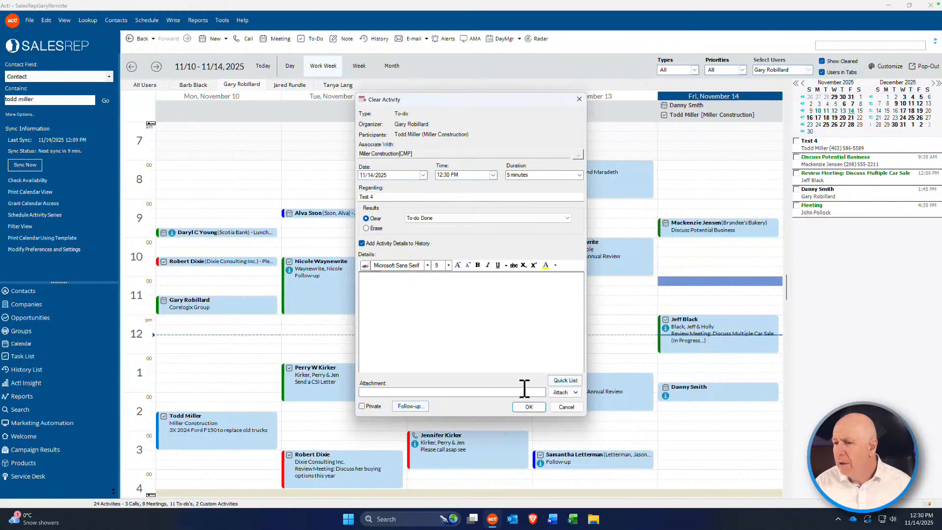
{"action": "left_click", "coordinate": [529, 406]}
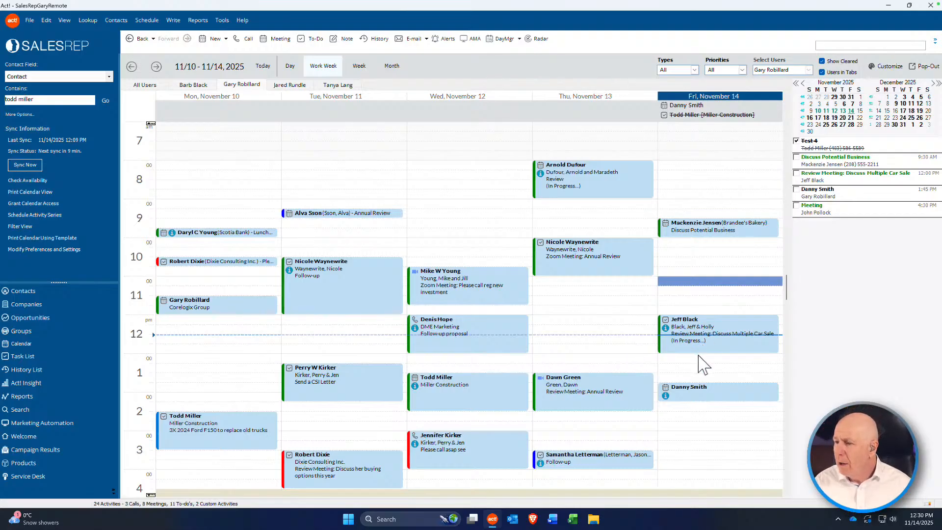
{"action": "double_click", "coordinate": [689, 387]}
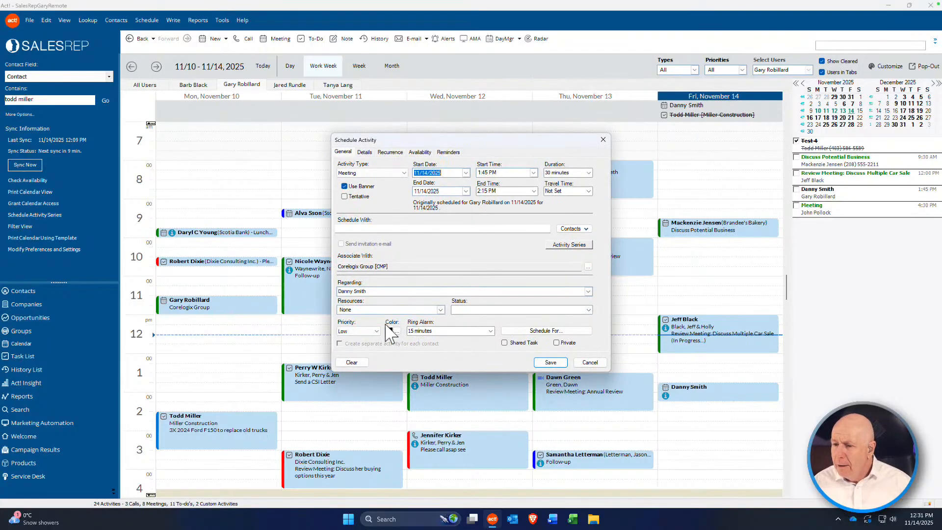
Step: Save the Friday 1:45 PM meeting as tentative, then move to the other macOS Space
{"action": "left_click", "coordinate": [345, 196]}
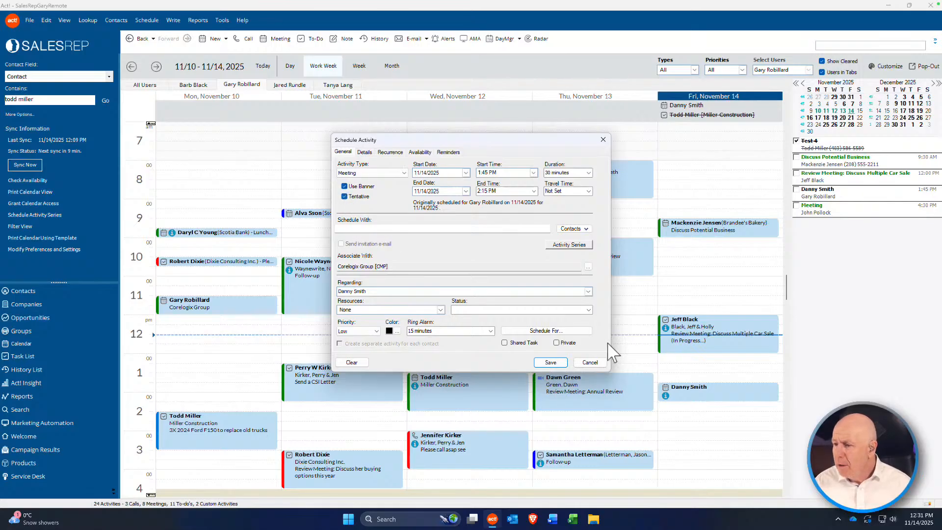
{"action": "left_click", "coordinate": [550, 361]}
{"action": "left_click", "coordinate": [663, 395]}
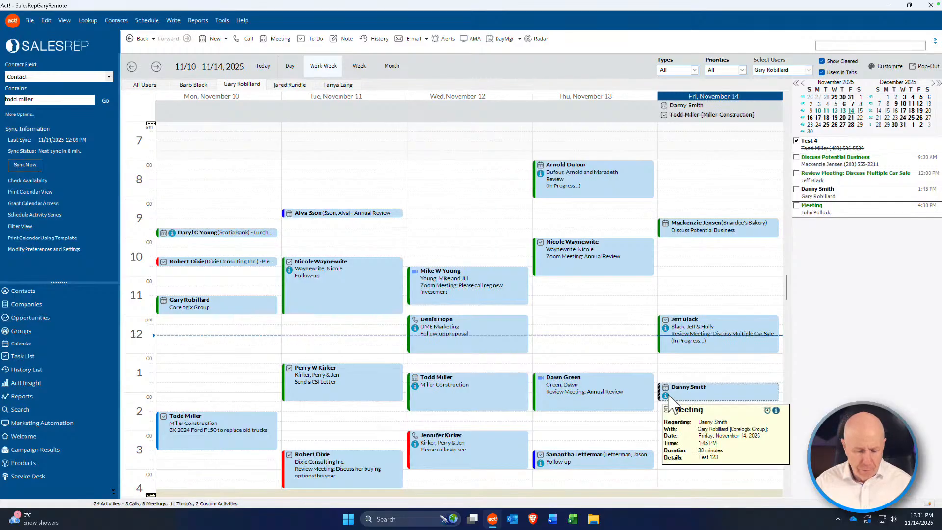
{"action": "mouse_move", "coordinate": [667, 397]}
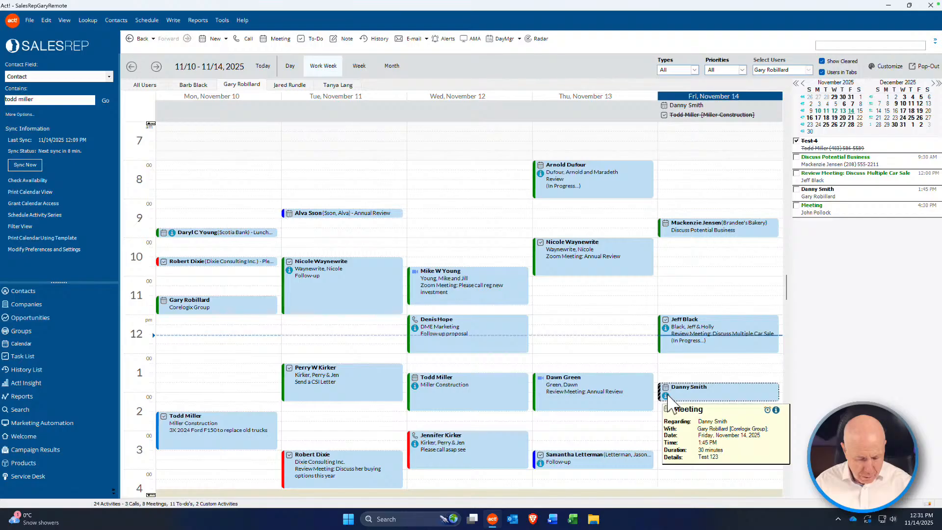
{"action": "key", "text": "ctrl+Left"}
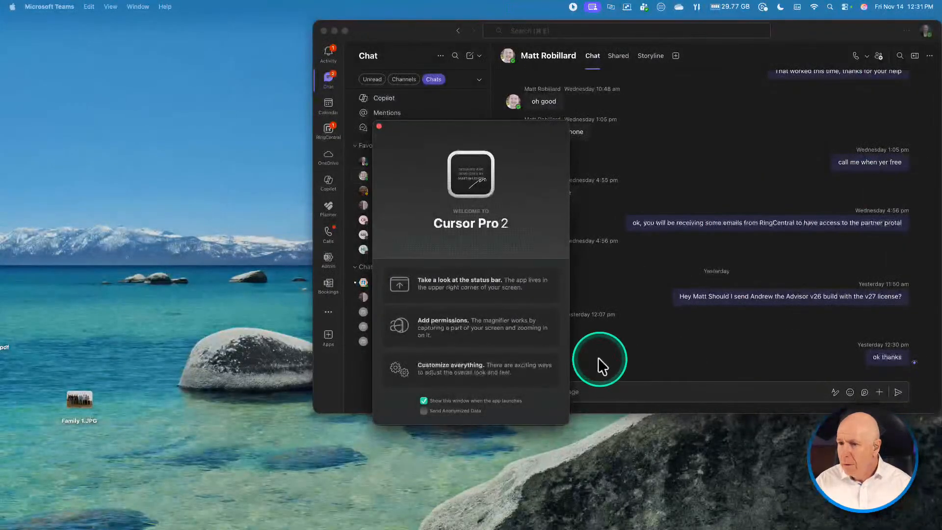
Step: Switch from the macOS desktop back to the full-screen Act! work-week calendar
{"action": "key", "text": "ctrl+Right"}
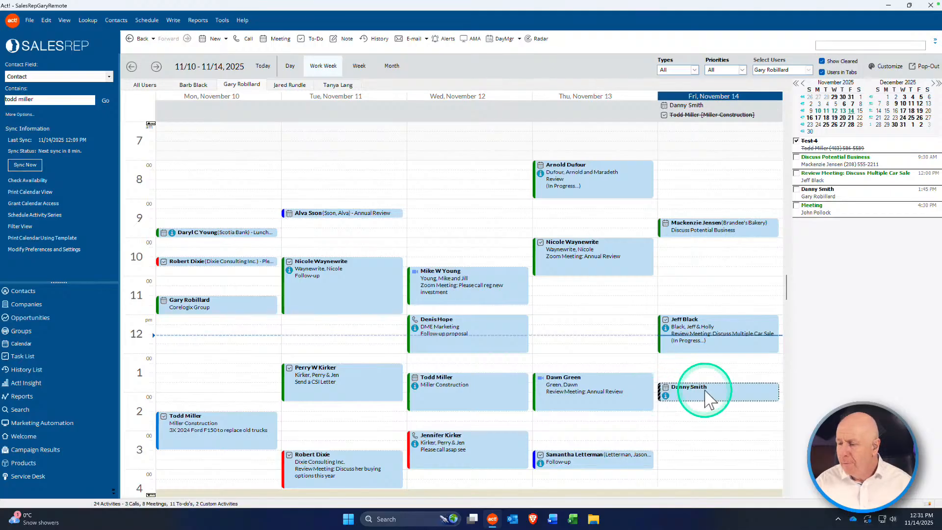
{"action": "left_click", "coordinate": [682, 393]}
{"action": "double_click", "coordinate": [669, 391]}
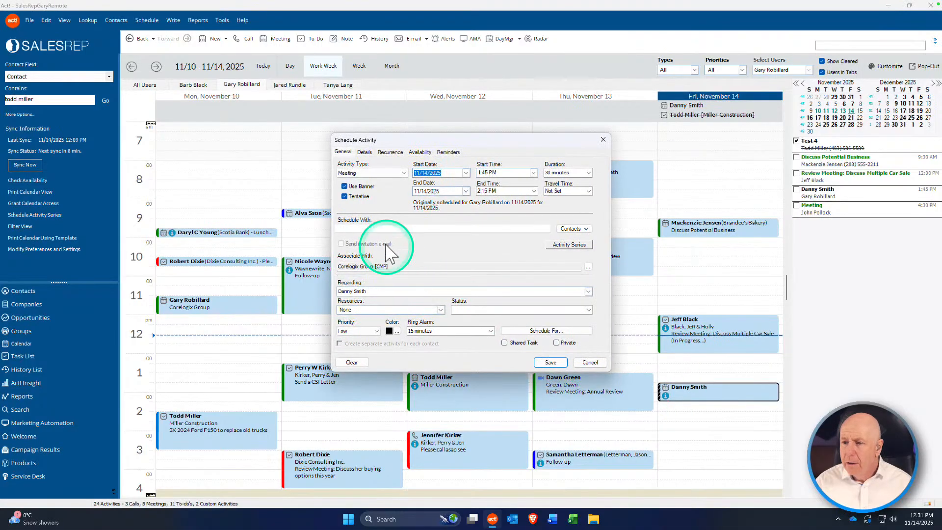
{"action": "left_click", "coordinate": [588, 191]}
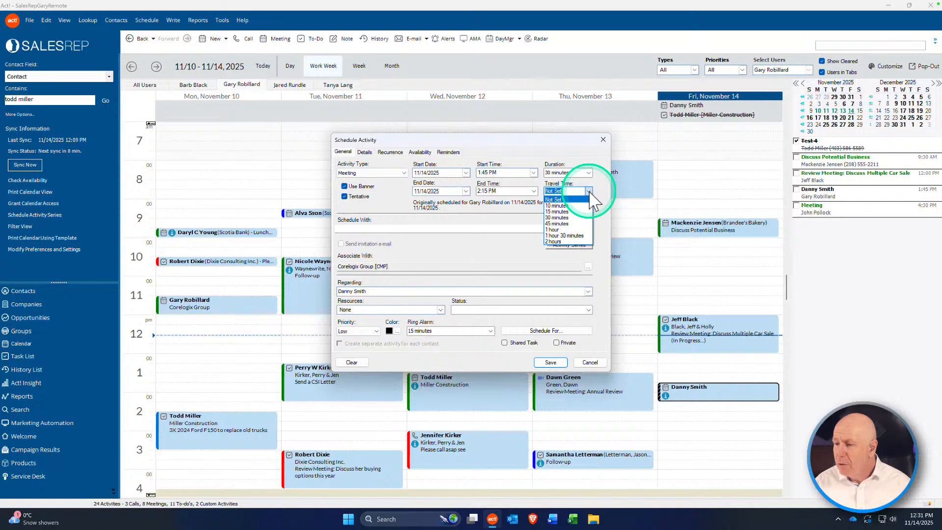
{"action": "left_click", "coordinate": [574, 213]}
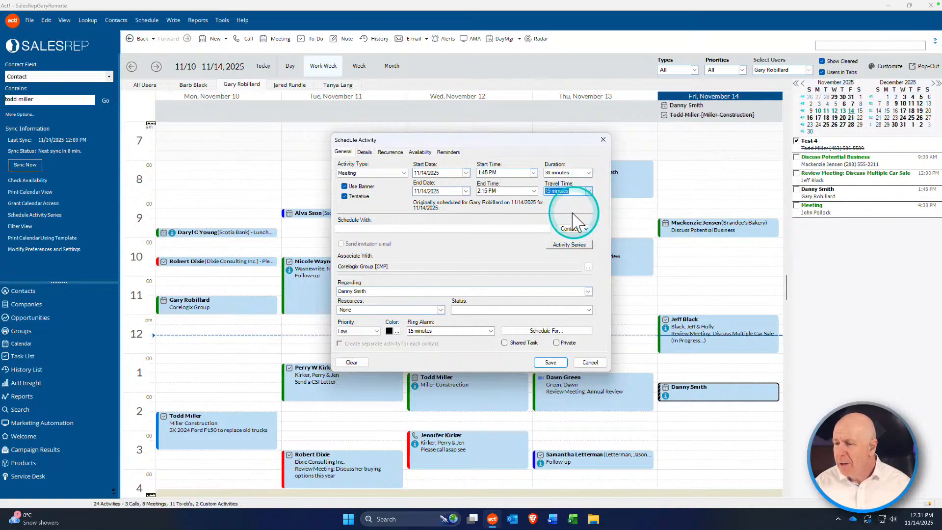
{"action": "left_click", "coordinate": [551, 363]}
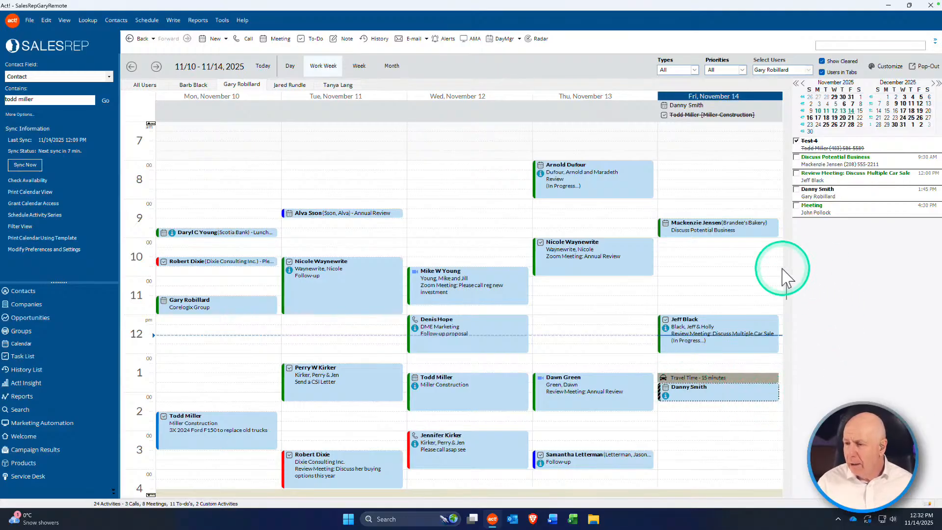
{"action": "double_click", "coordinate": [728, 397]}
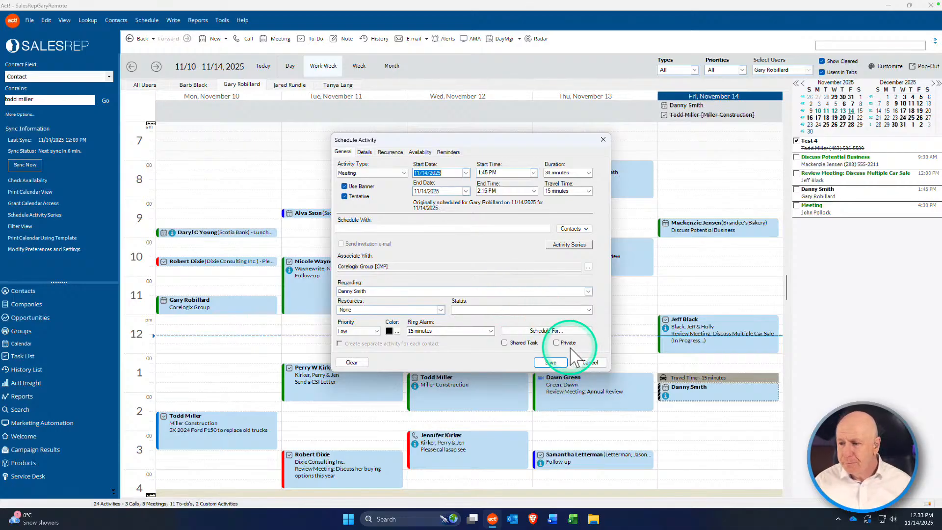
{"action": "left_click", "coordinate": [557, 363]}
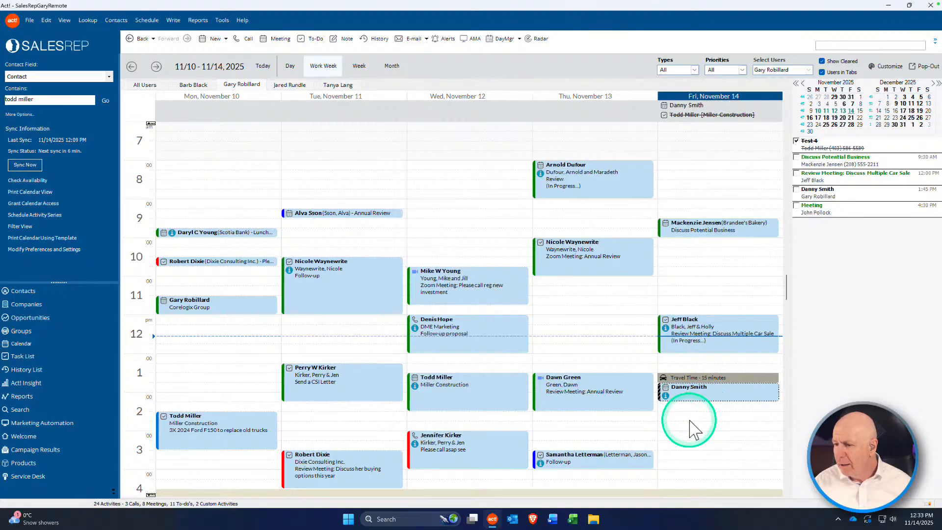
Step: Start a new Call activity at 3:00 PM Friday
{"action": "double_click", "coordinate": [688, 435]}
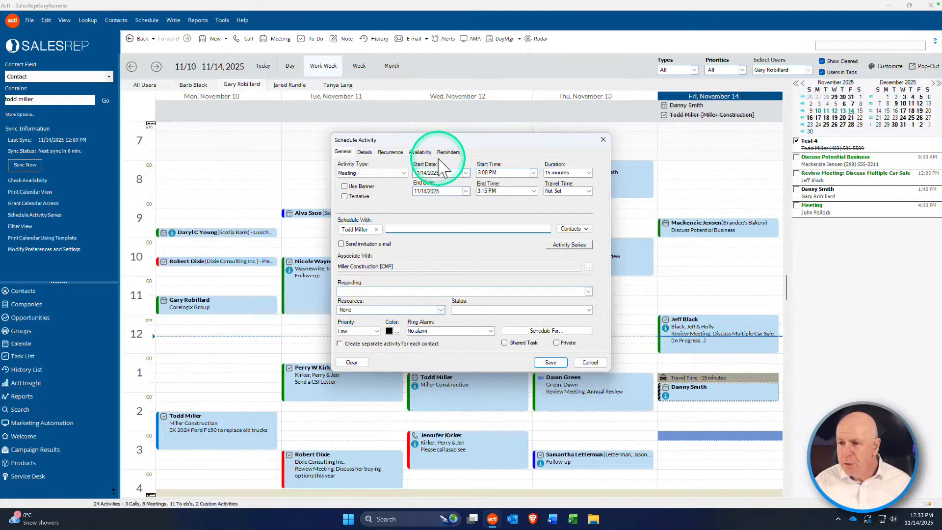
{"action": "left_click", "coordinate": [373, 172]}
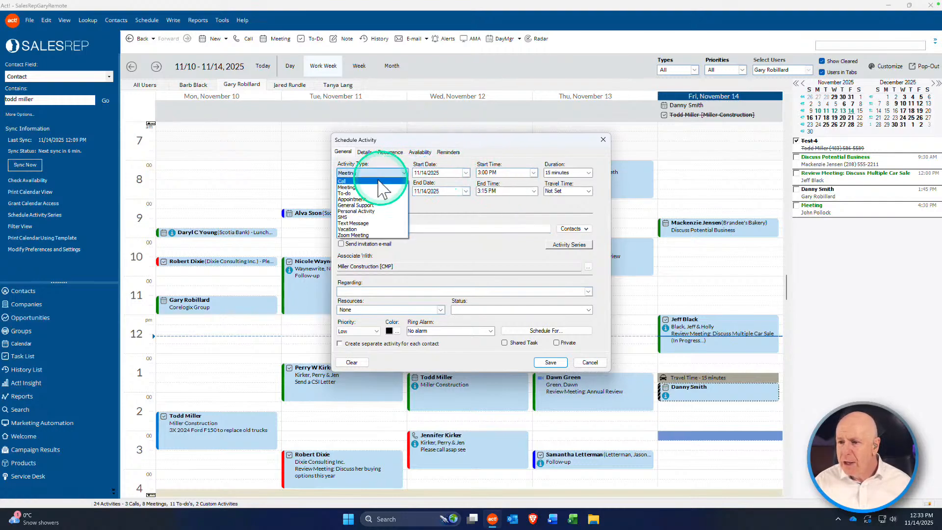
{"action": "left_click", "coordinate": [374, 181]}
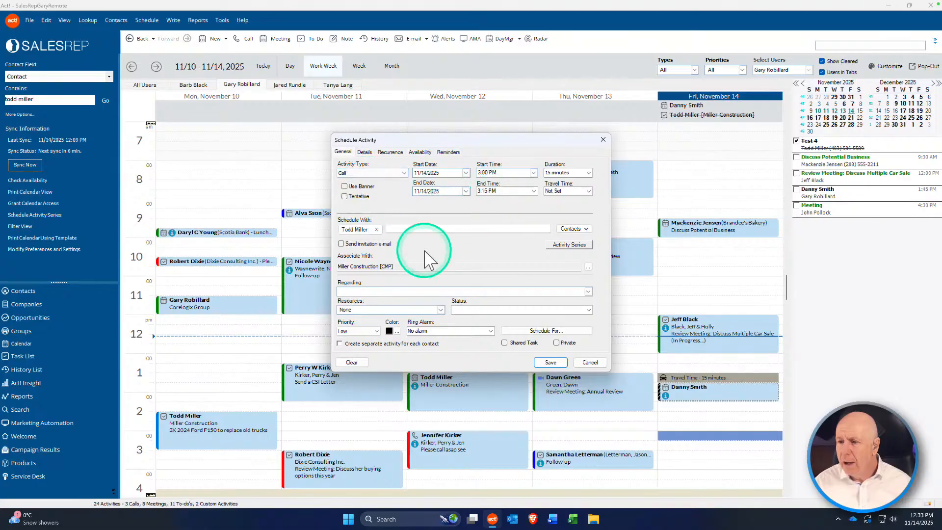
{"action": "left_click", "coordinate": [376, 229]}
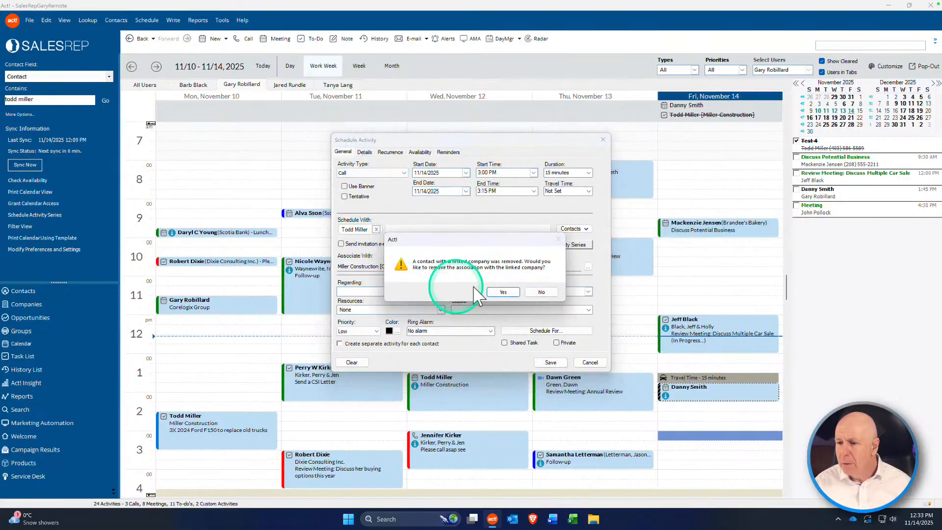
{"action": "left_click", "coordinate": [501, 292]}
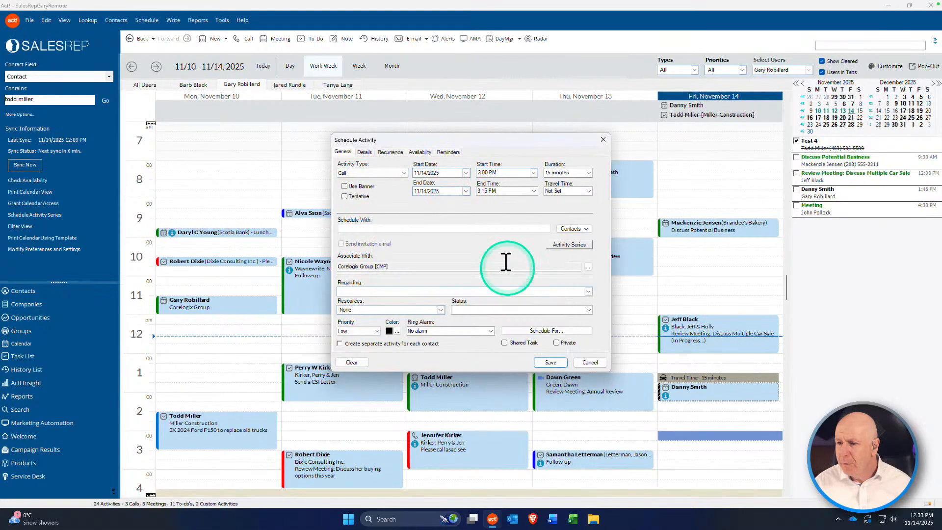
{"action": "left_click", "coordinate": [445, 229]}
{"action": "type", "text": "smith"}
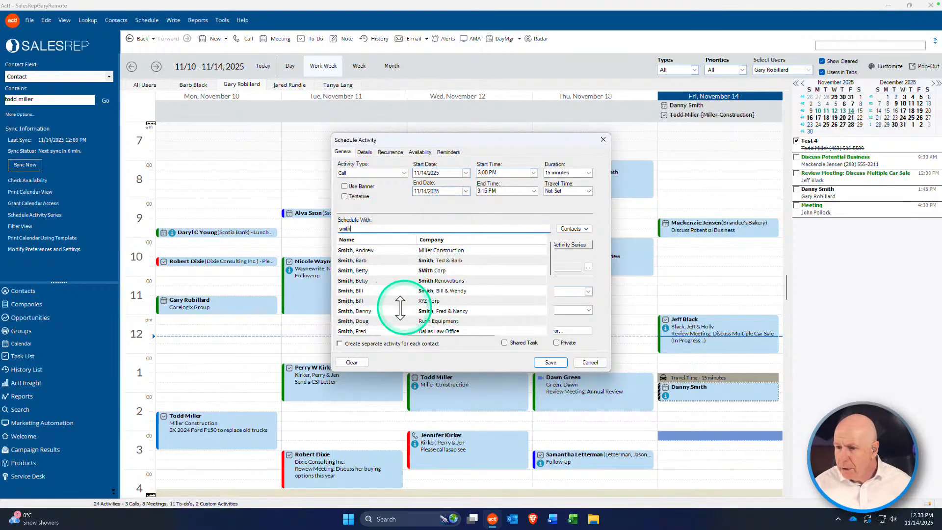
{"action": "left_click", "coordinate": [361, 331]}
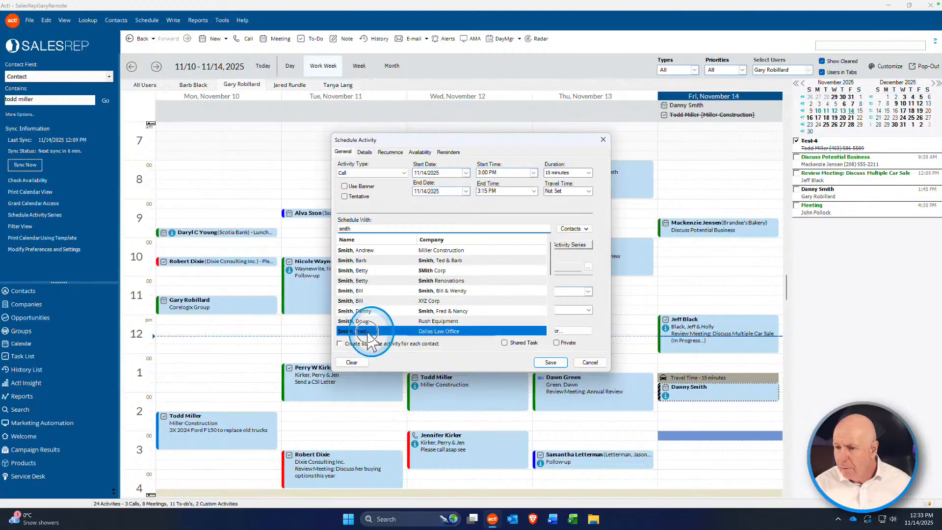
{"action": "left_click", "coordinate": [504, 292]}
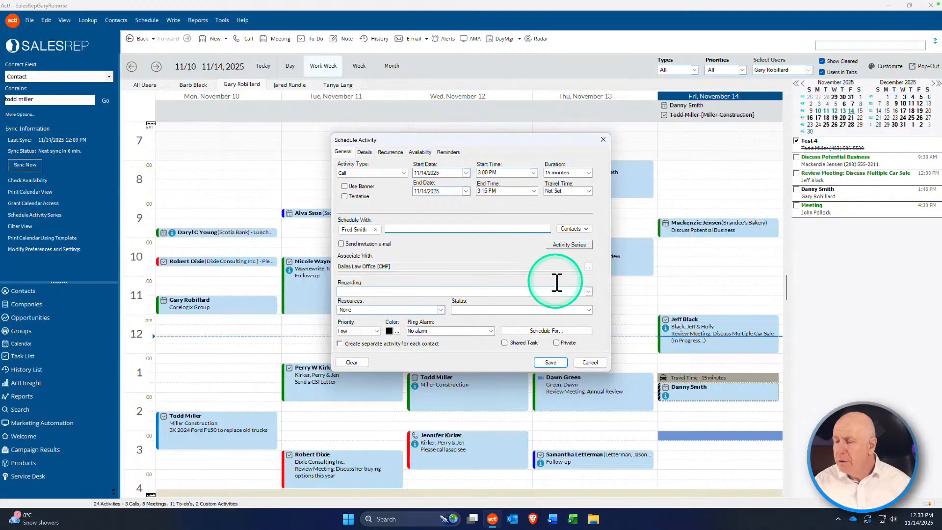
{"action": "left_click", "coordinate": [358, 293]}
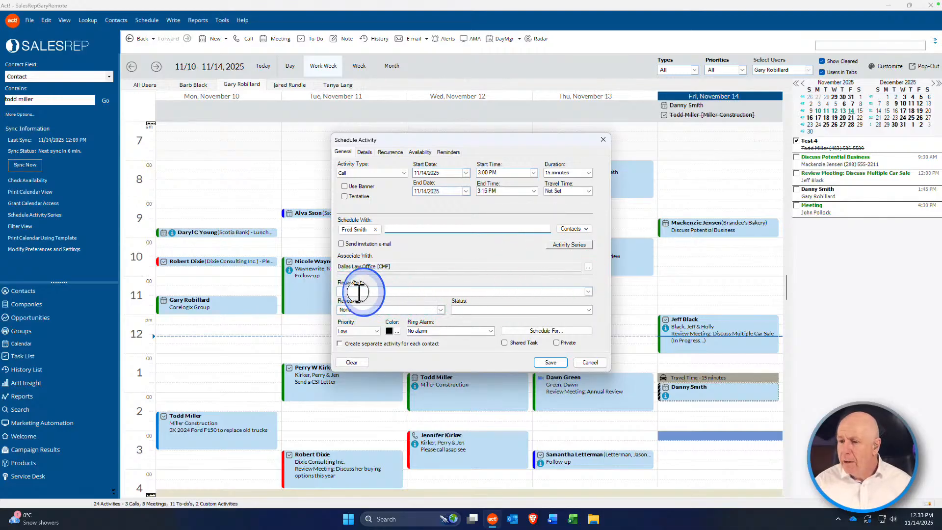
{"action": "left_click", "coordinate": [539, 330]}
{"action": "left_click", "coordinate": [446, 271]}
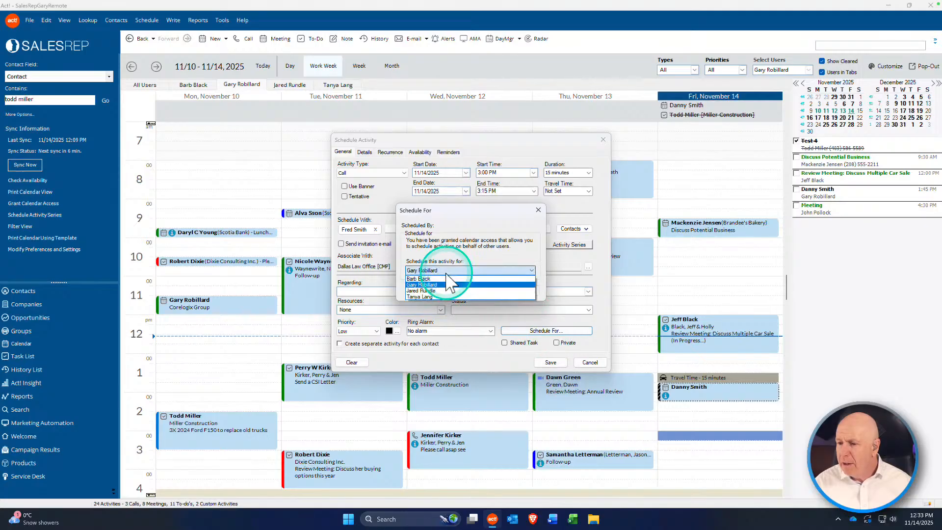
{"action": "left_click", "coordinate": [439, 290]}
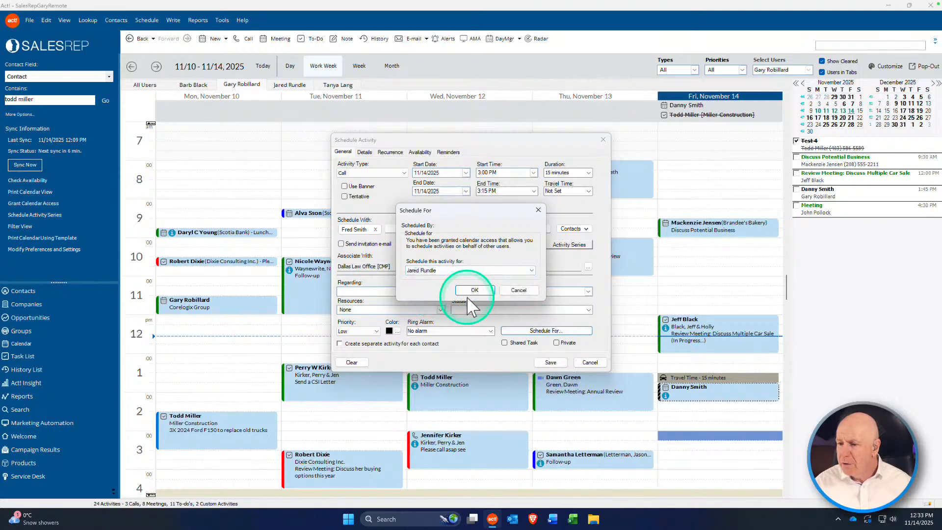
{"action": "left_click", "coordinate": [475, 290]}
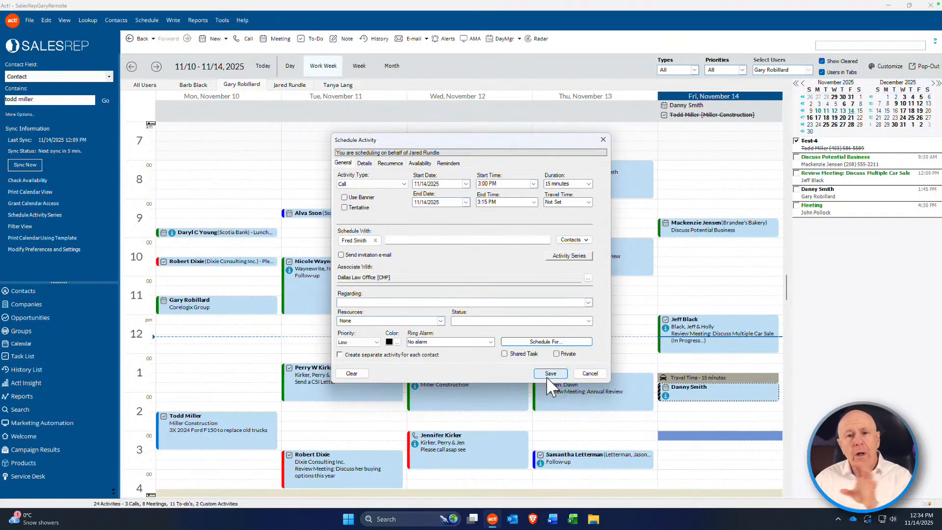
Step: Set the call's ring alarm to 0 minutes and its start time to Timeless
{"action": "left_click", "coordinate": [482, 343]}
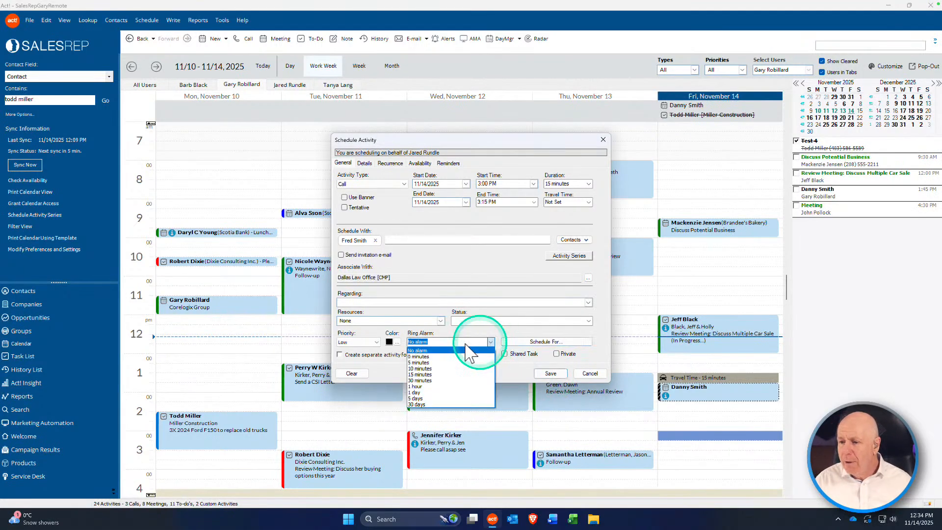
{"action": "left_click", "coordinate": [440, 354]}
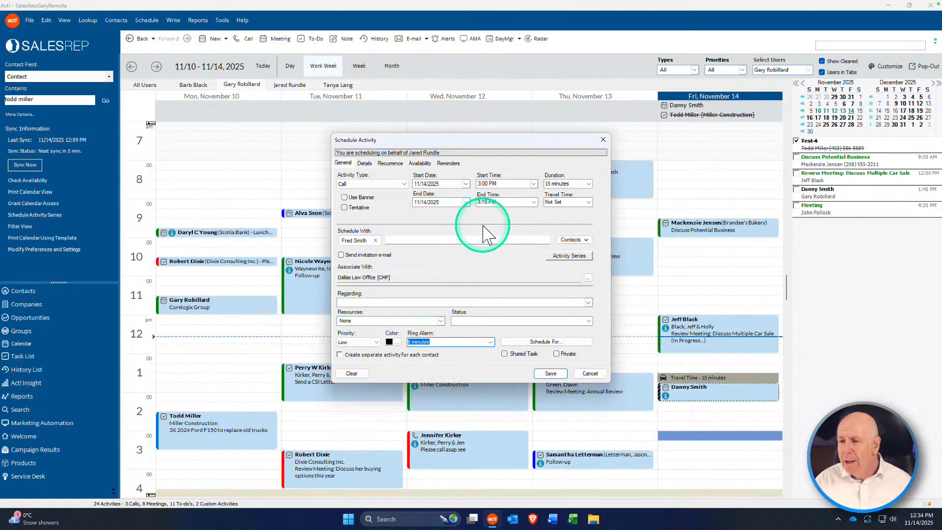
{"action": "left_click", "coordinate": [532, 184]}
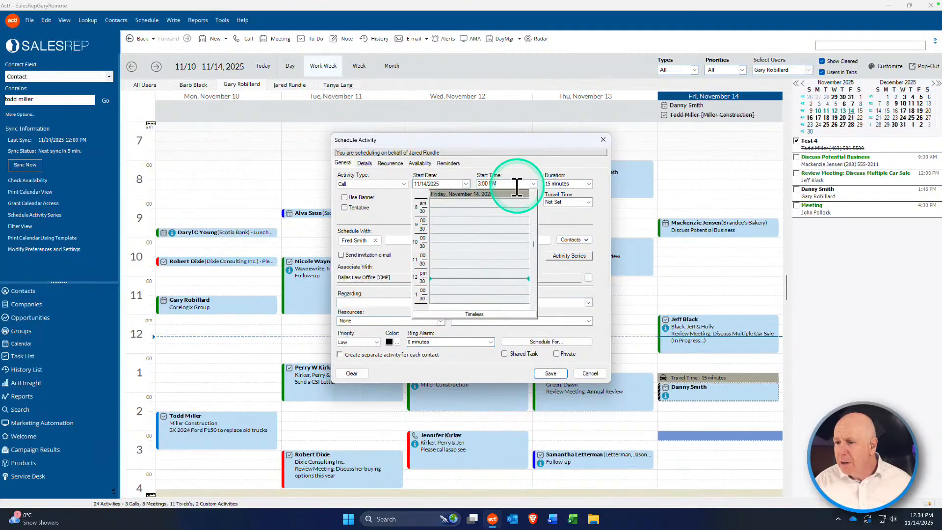
{"action": "left_click", "coordinate": [473, 313]}
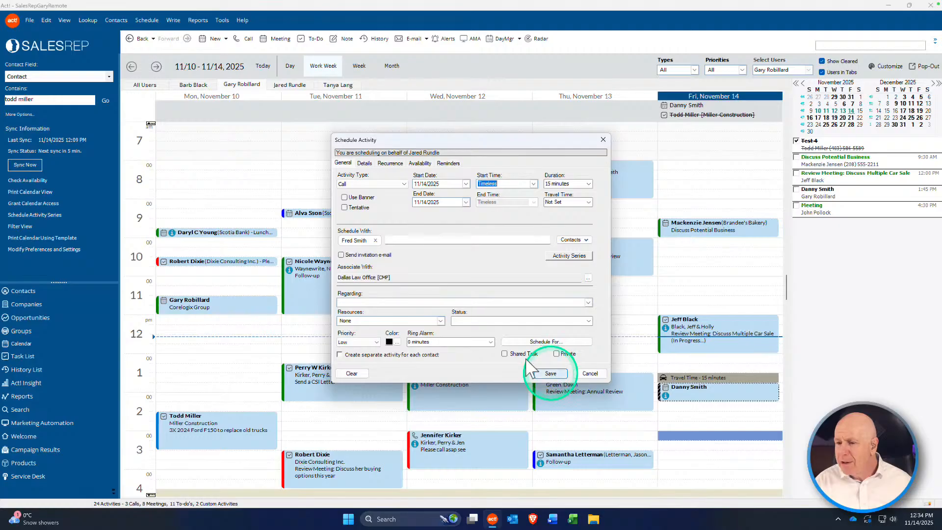
Step: Enter 'Call today in the PM Urgent' as the Regarding text and save the call
{"action": "left_click", "coordinate": [371, 302]}
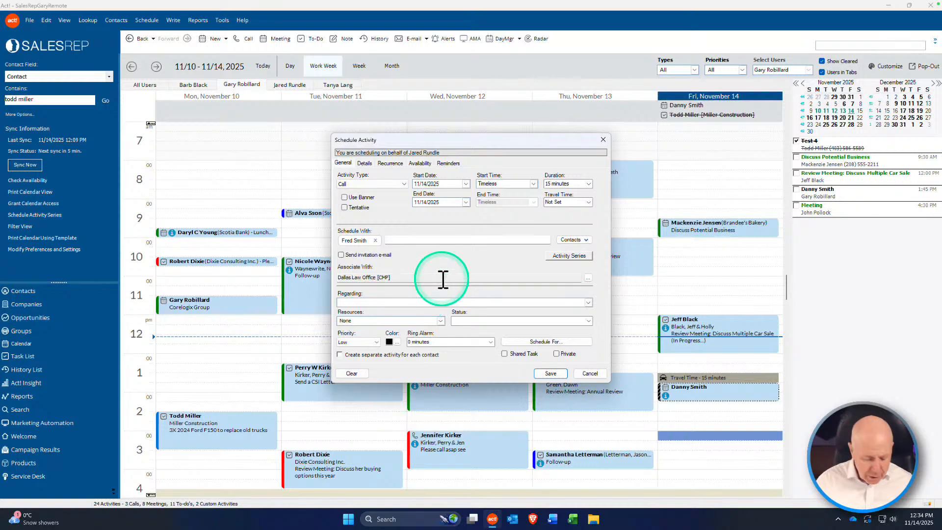
{"action": "type", "text": "Call today in the PM"}
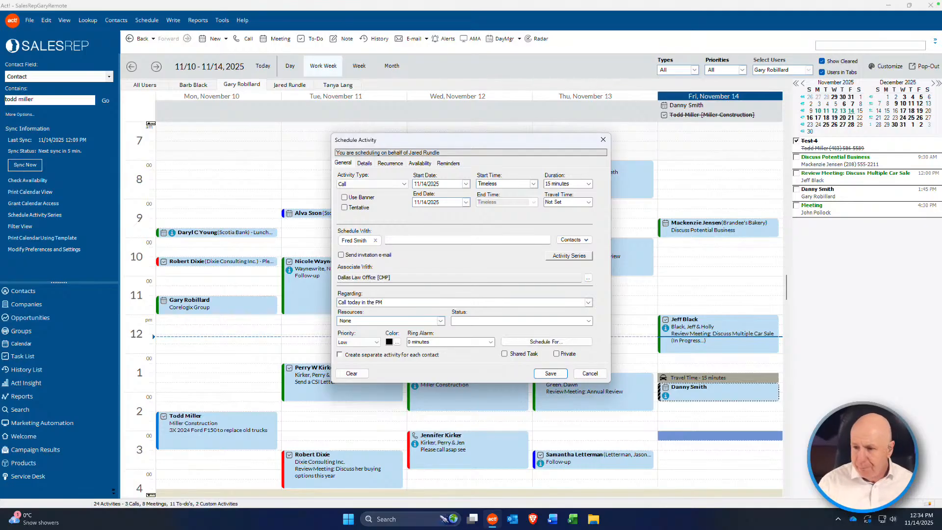
{"action": "left_click", "coordinate": [468, 275]}
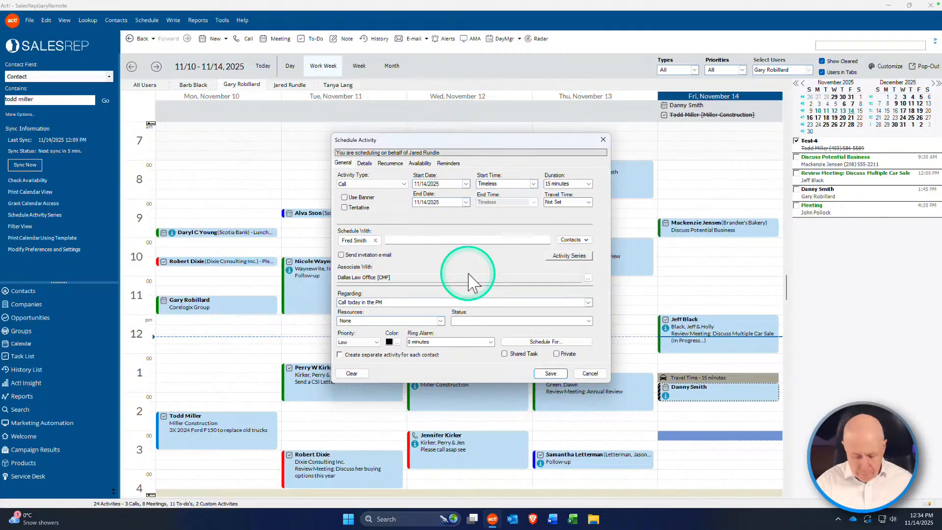
{"action": "type", "text": "rgent"}
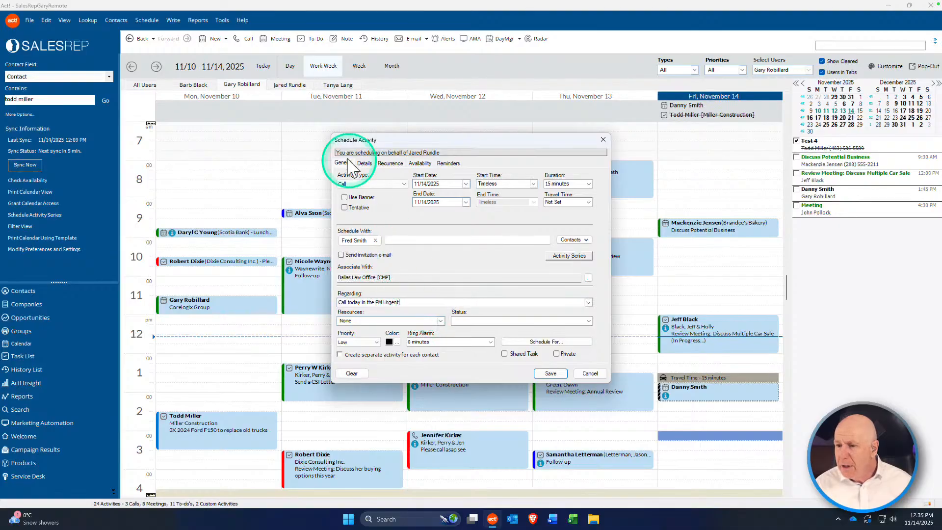
{"action": "left_click", "coordinate": [364, 164]}
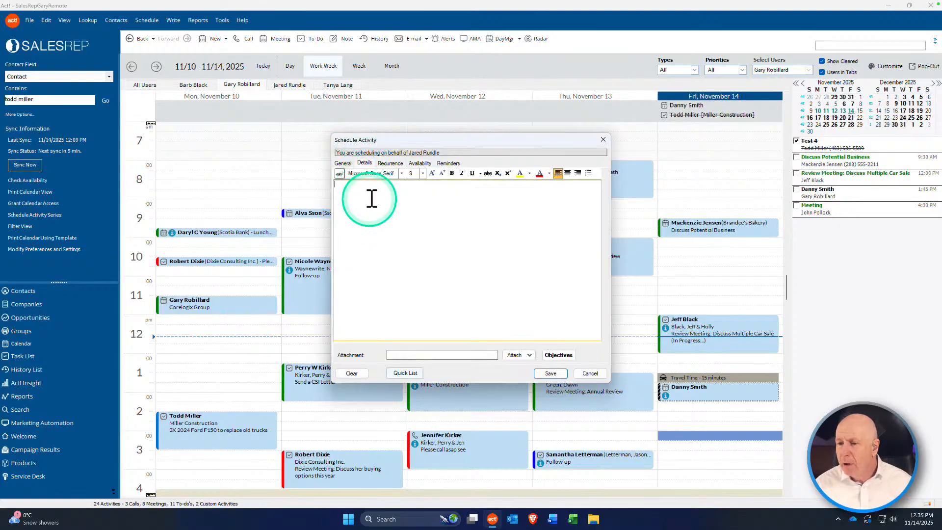
{"action": "left_click", "coordinate": [342, 163]}
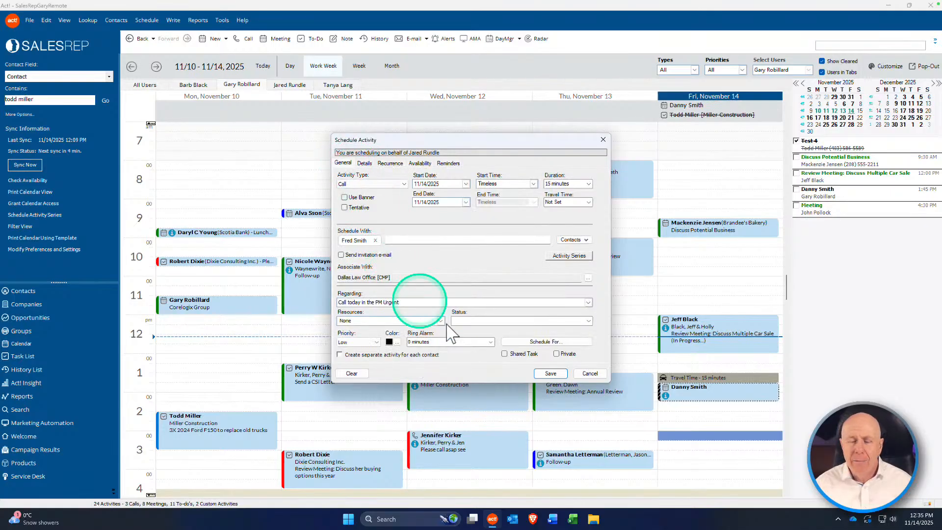
{"action": "left_click", "coordinate": [548, 373]}
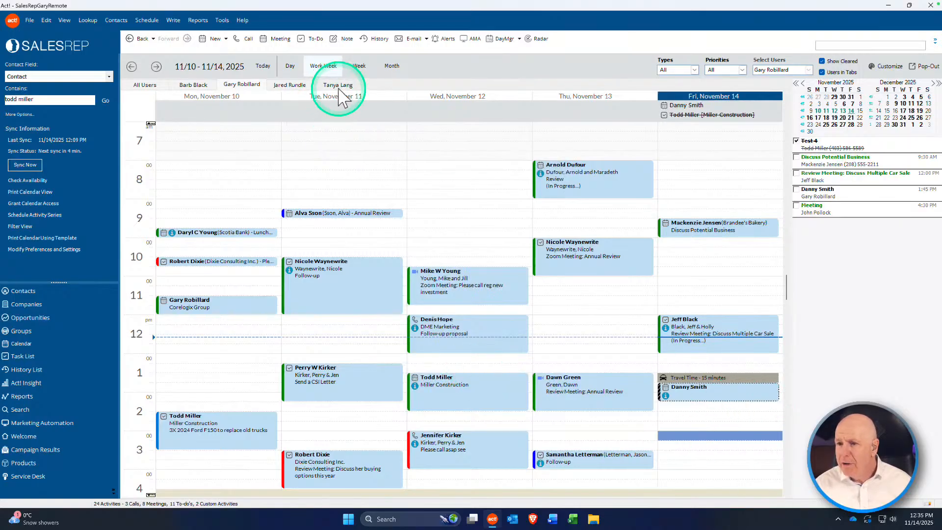
{"action": "left_click", "coordinate": [289, 85]}
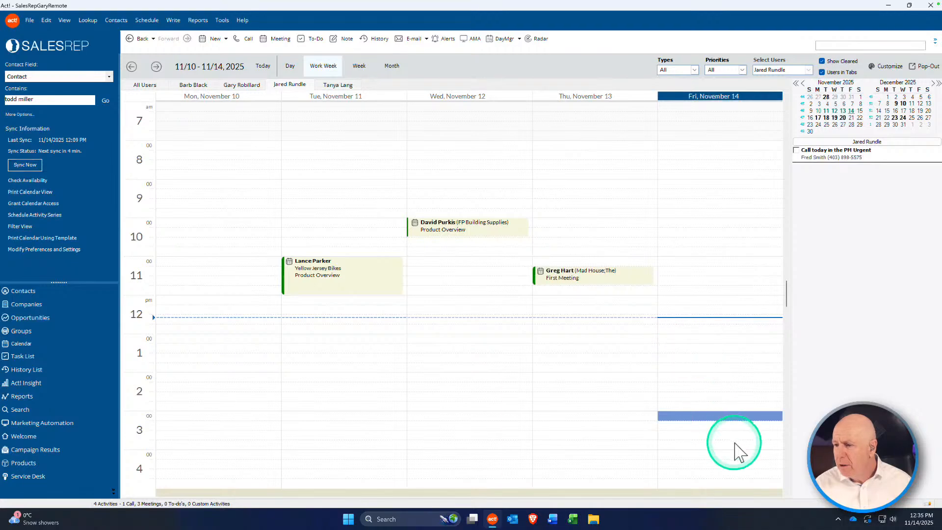
{"action": "left_click", "coordinate": [723, 147]}
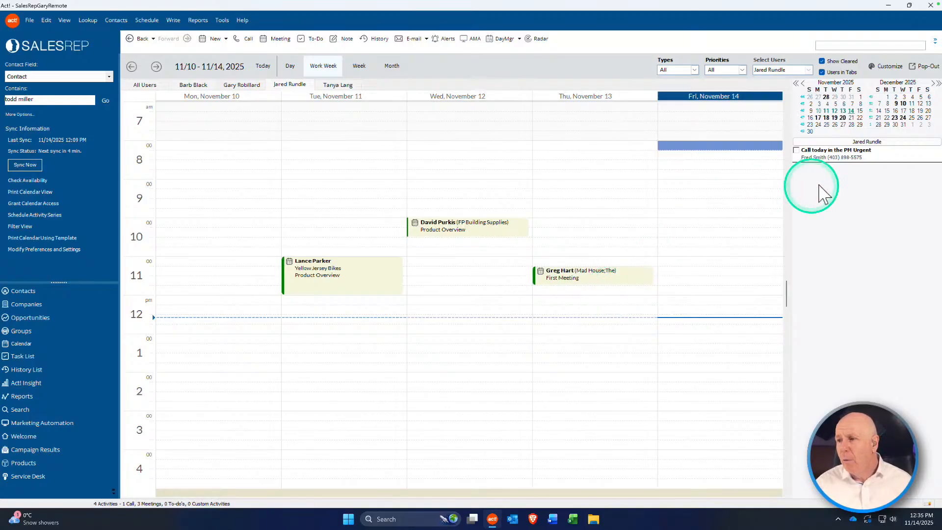
{"action": "double_click", "coordinate": [833, 157]}
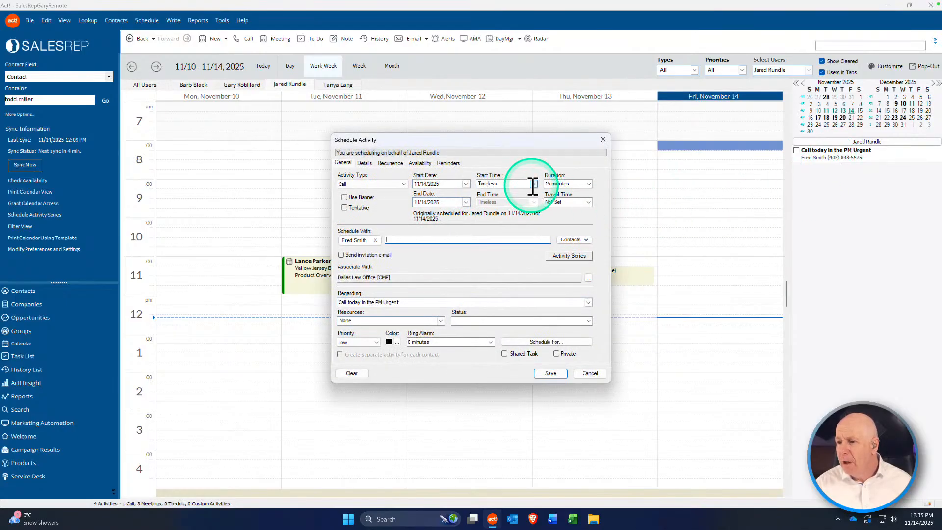
{"action": "left_click", "coordinate": [532, 184]}
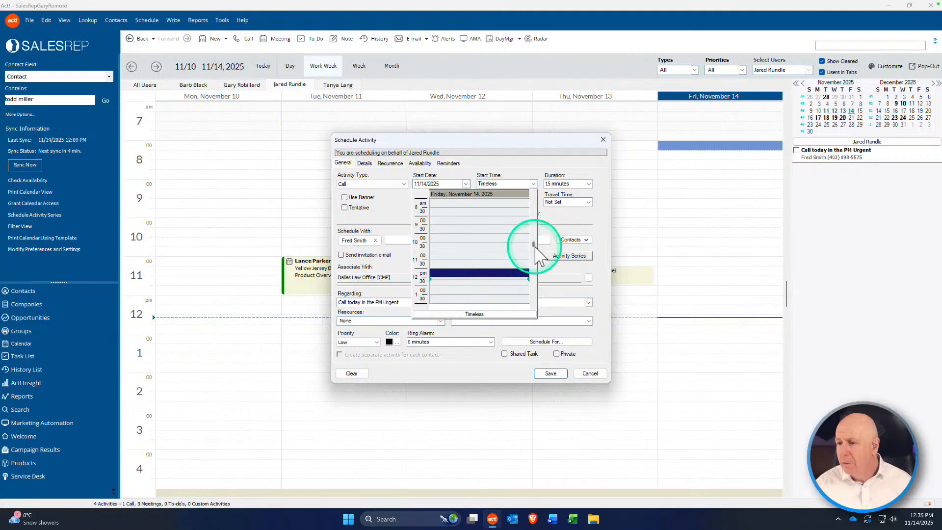
{"action": "left_click_drag", "start_coordinate": [533, 245], "coordinate": [534, 253]}
{"action": "left_click", "coordinate": [448, 284]}
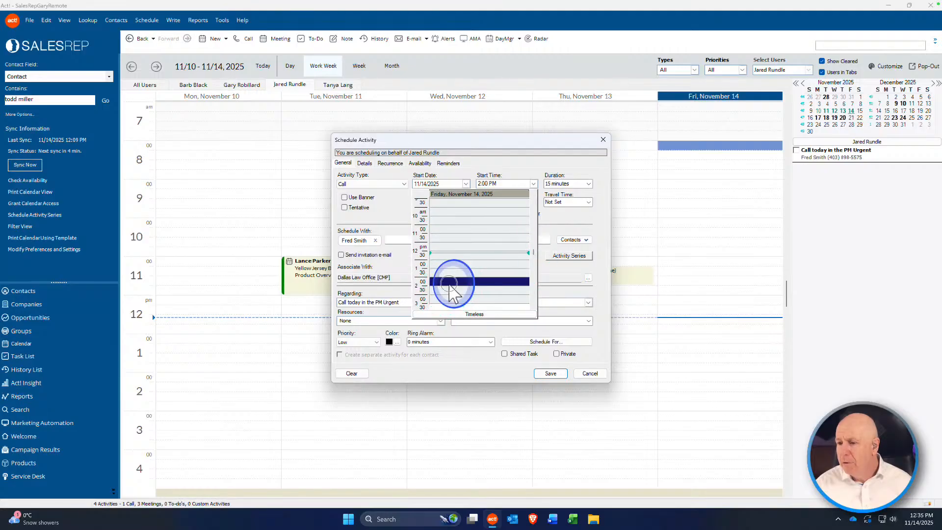
{"action": "left_click", "coordinate": [550, 374]}
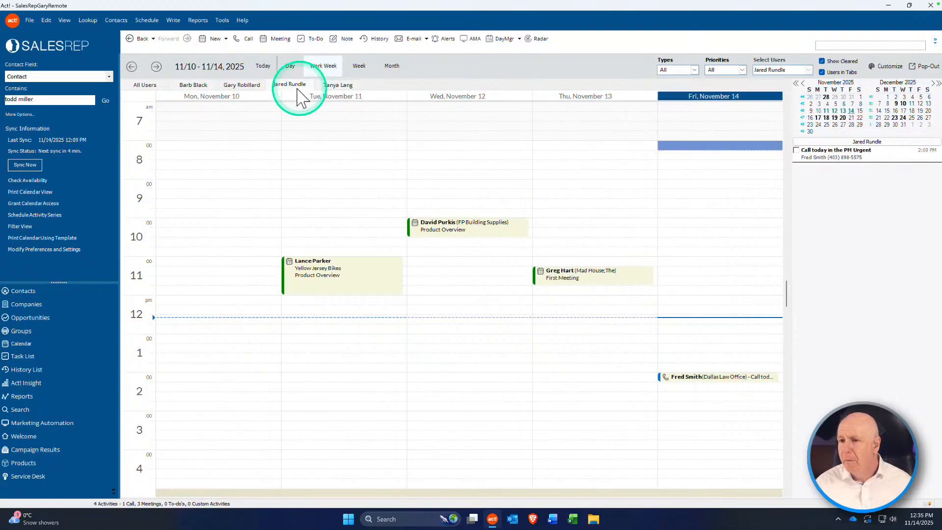
{"action": "left_click", "coordinate": [243, 85]}
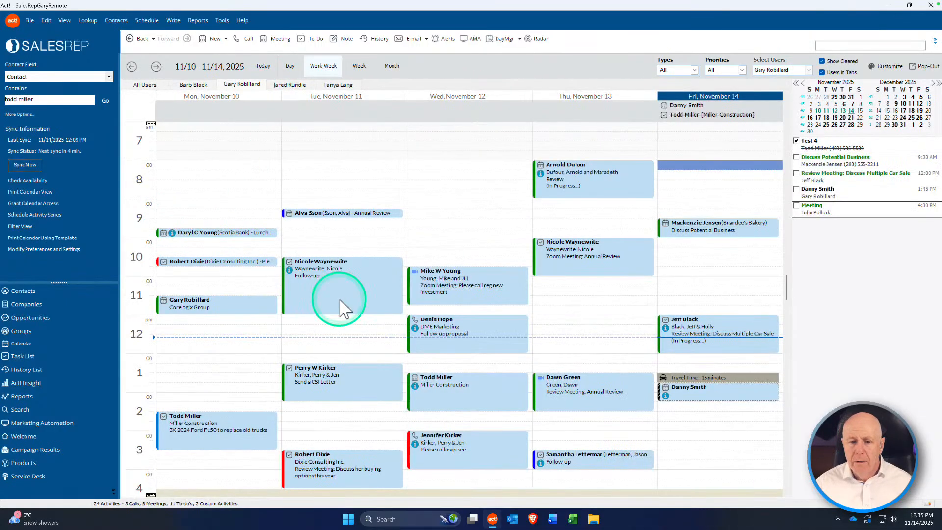
{"action": "mouse_move", "coordinate": [345, 308]}
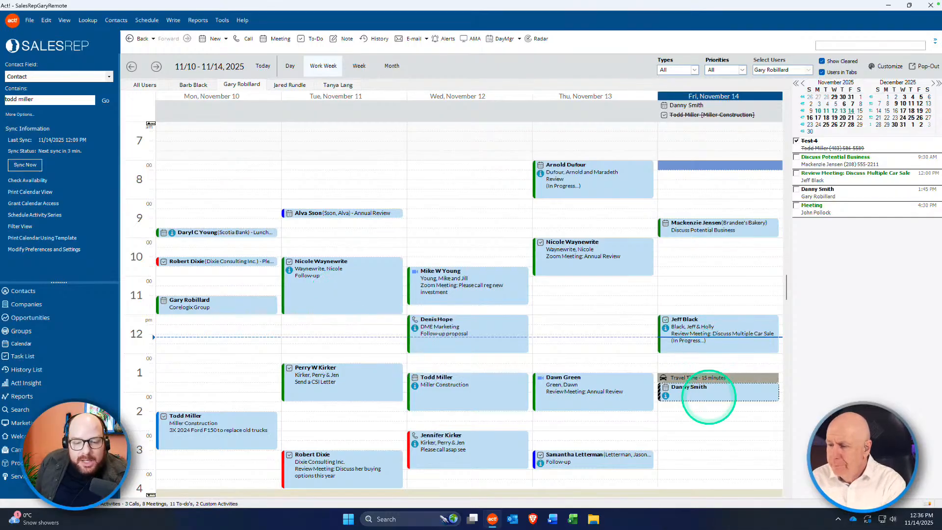
{"action": "left_click", "coordinate": [709, 398]}
{"action": "double_click", "coordinate": [709, 398]}
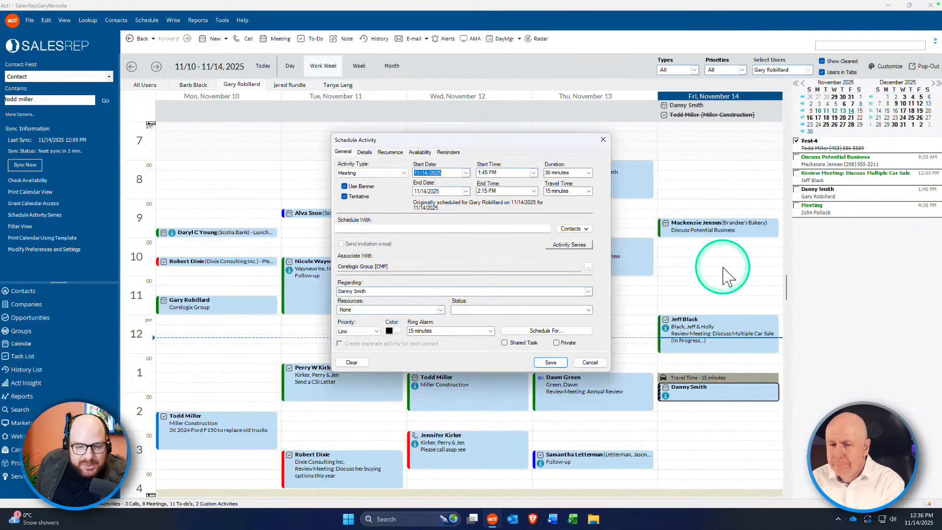
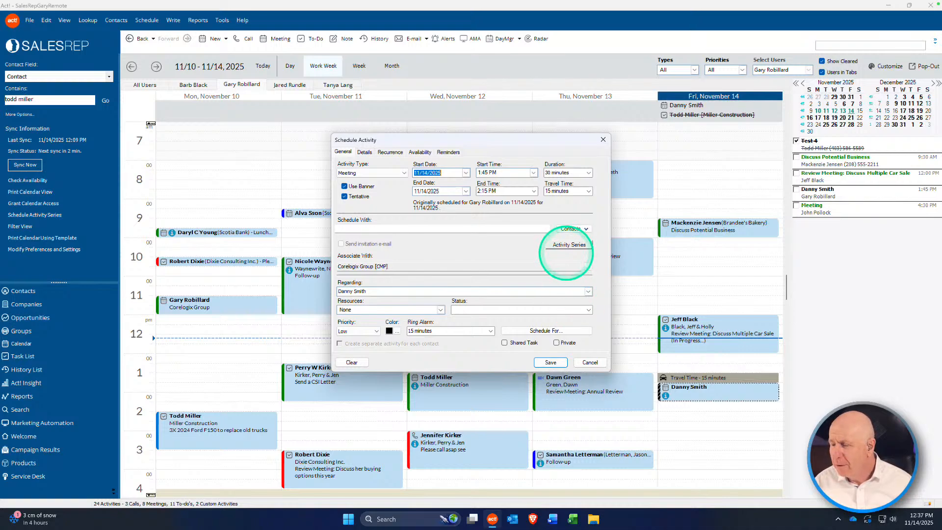
Step: Open the activity series scheduler and close it without using it
{"action": "left_click", "coordinate": [569, 245]}
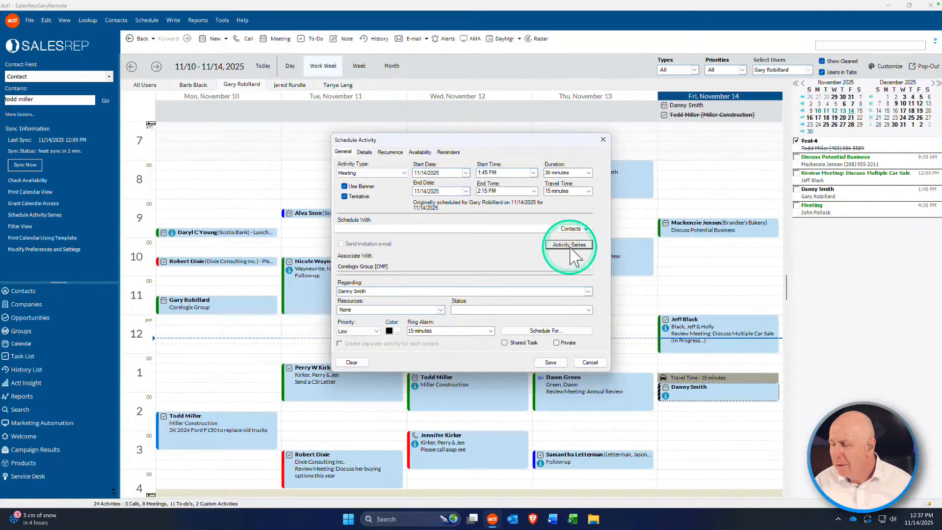
{"action": "left_click", "coordinate": [566, 246]}
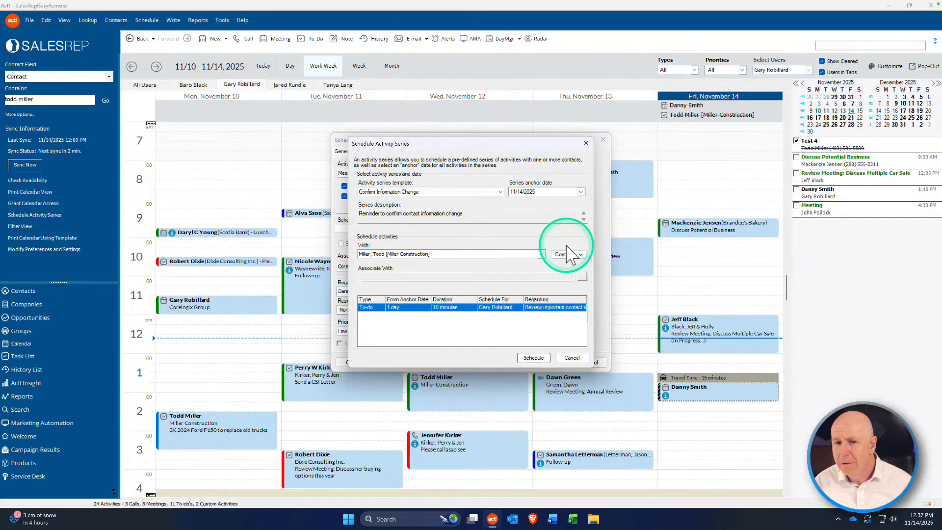
{"action": "left_click", "coordinate": [572, 358]}
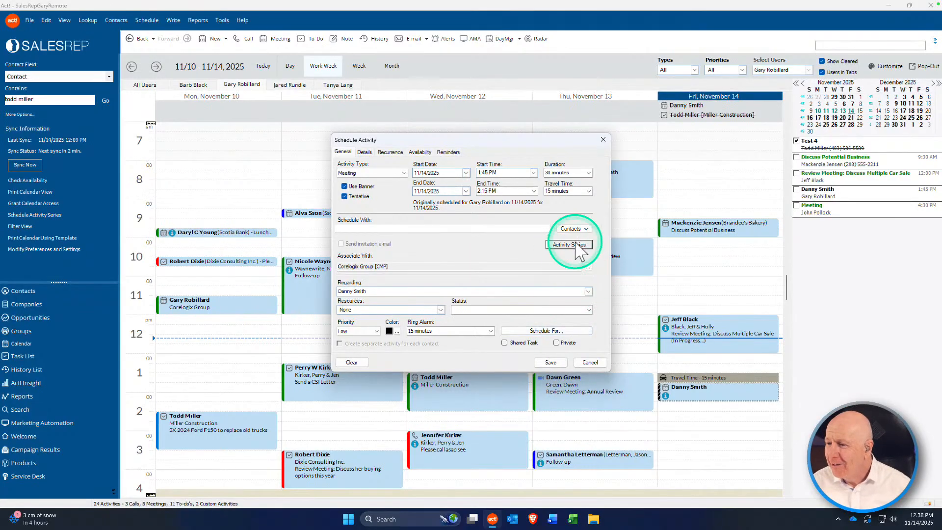
Step: Tick Shared Task and enter 'wpm' in Schedule With, then cancel the meeting without saving
{"action": "left_click", "coordinate": [509, 340]}
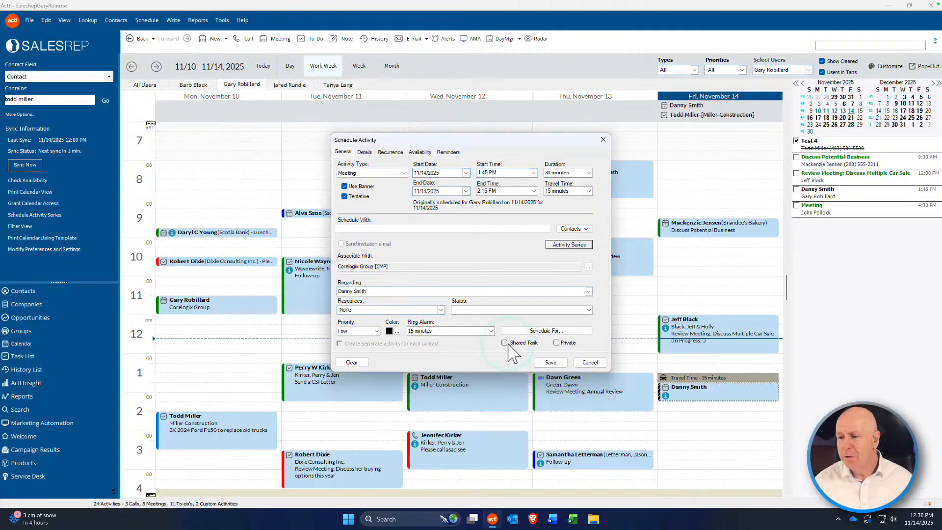
{"action": "left_click", "coordinate": [504, 343]}
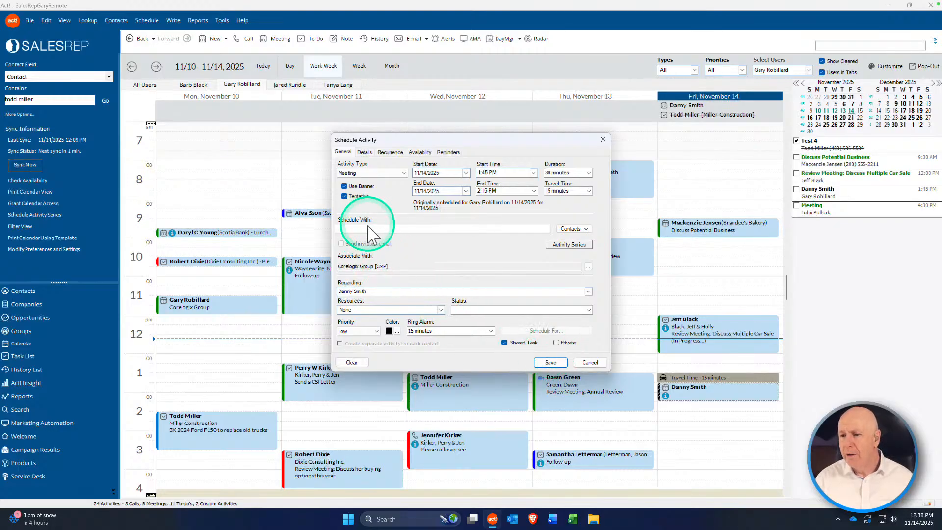
{"action": "left_click", "coordinate": [439, 228]}
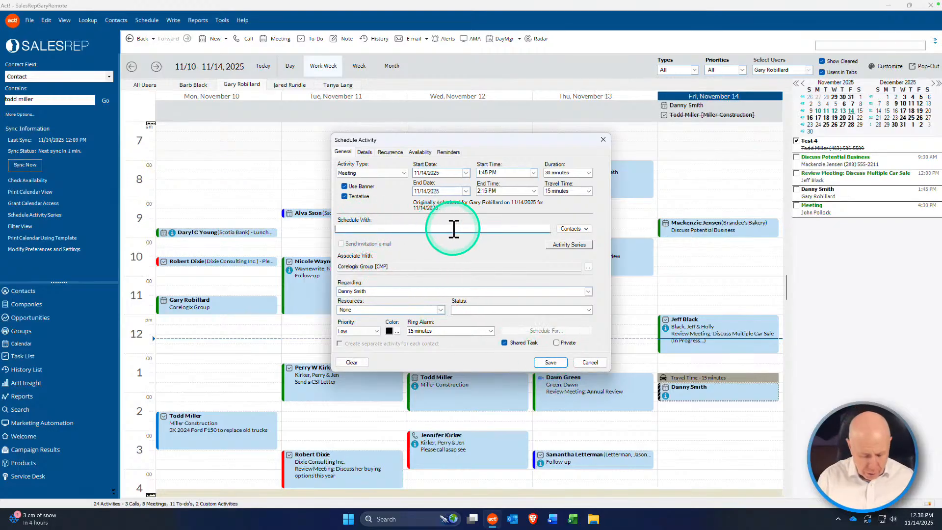
{"action": "type", "text": "w"}
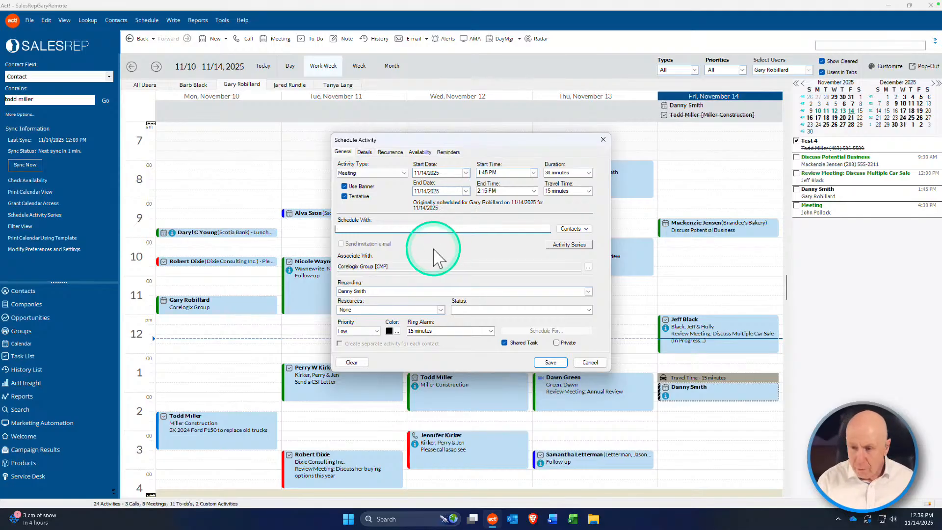
{"action": "type", "text": "p"}
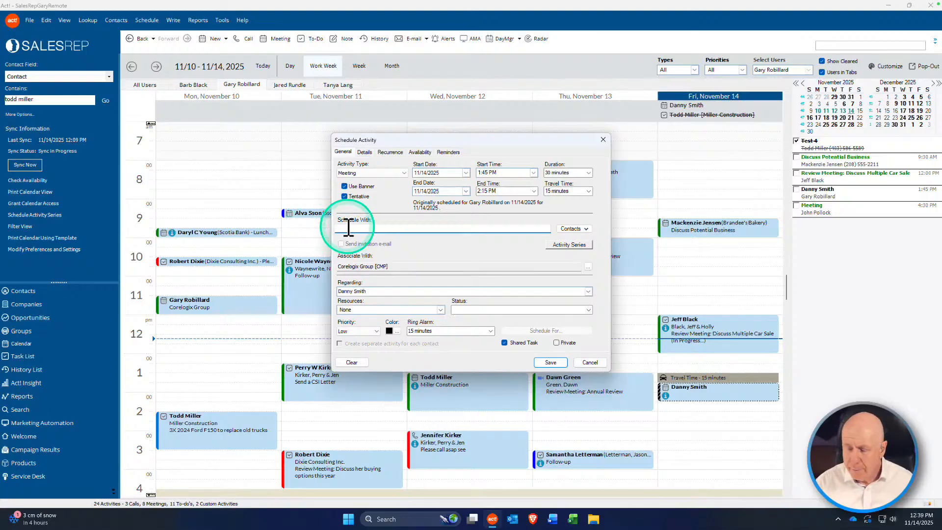
{"action": "type", "text": "m"}
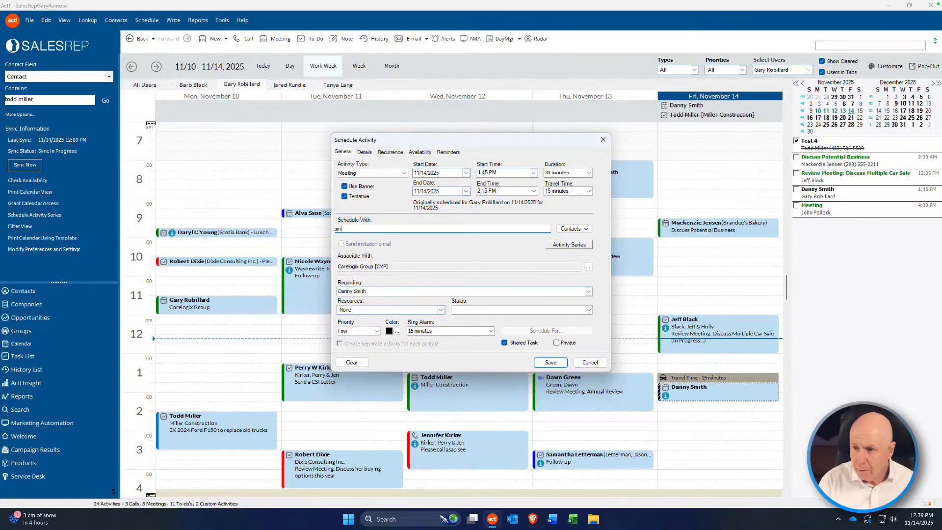
{"action": "left_click", "coordinate": [588, 363]}
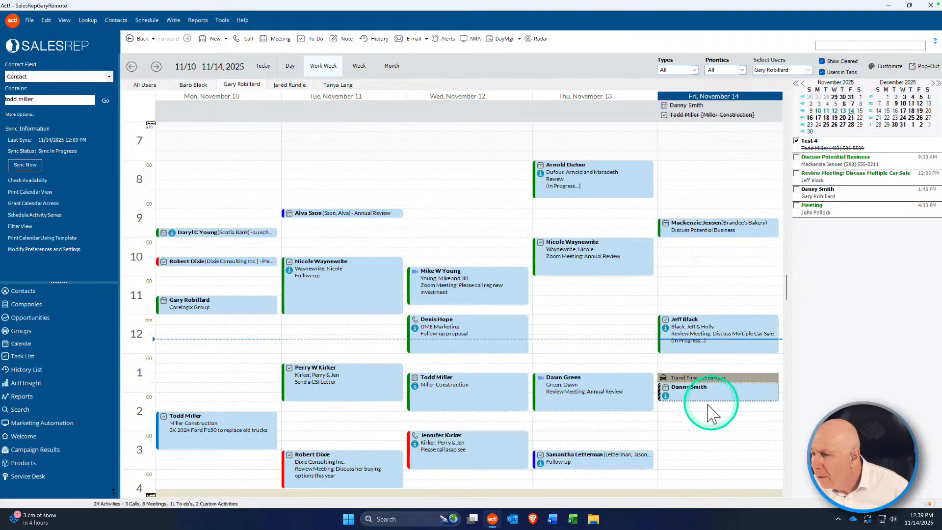
Step: Create a shared Friday 2:15 PM meeting regarding Test 5 and save it
{"action": "left_click", "coordinate": [694, 412]}
{"action": "double_click", "coordinate": [694, 420]}
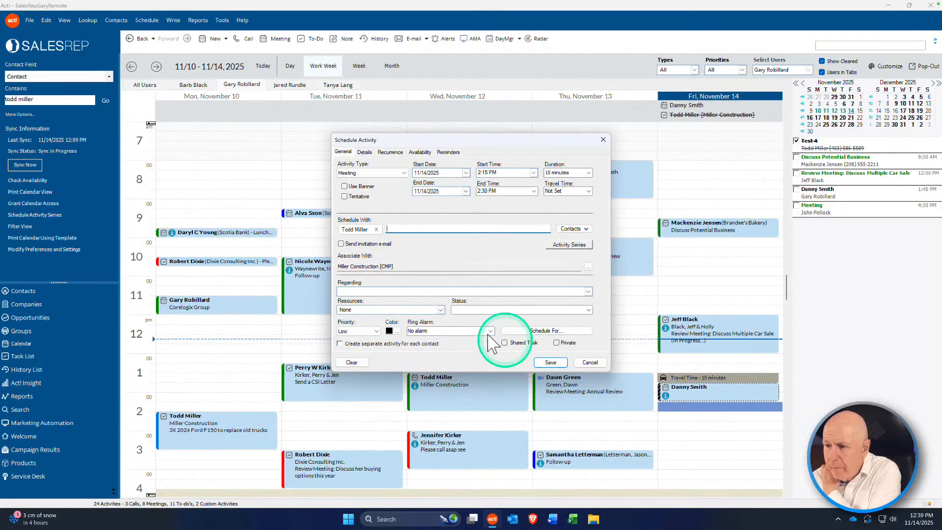
{"action": "left_click", "coordinate": [505, 342]}
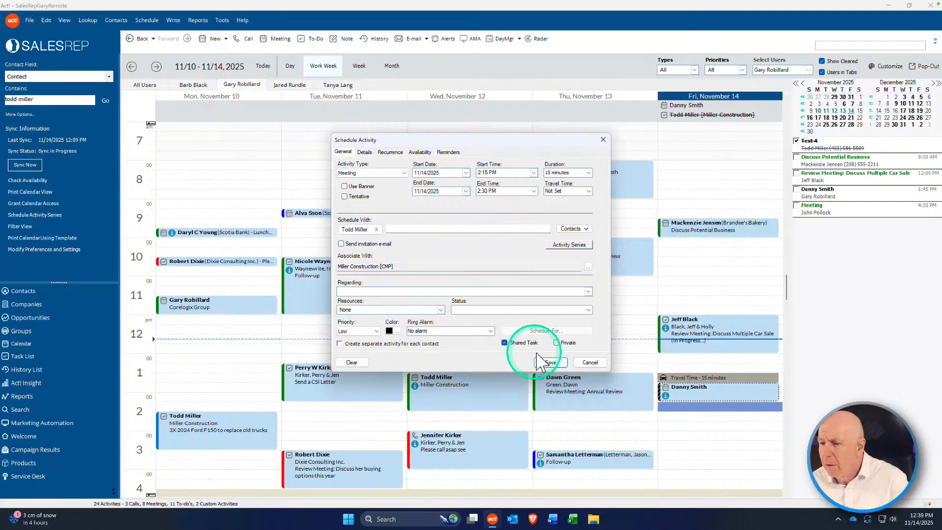
{"action": "left_click", "coordinate": [391, 290]}
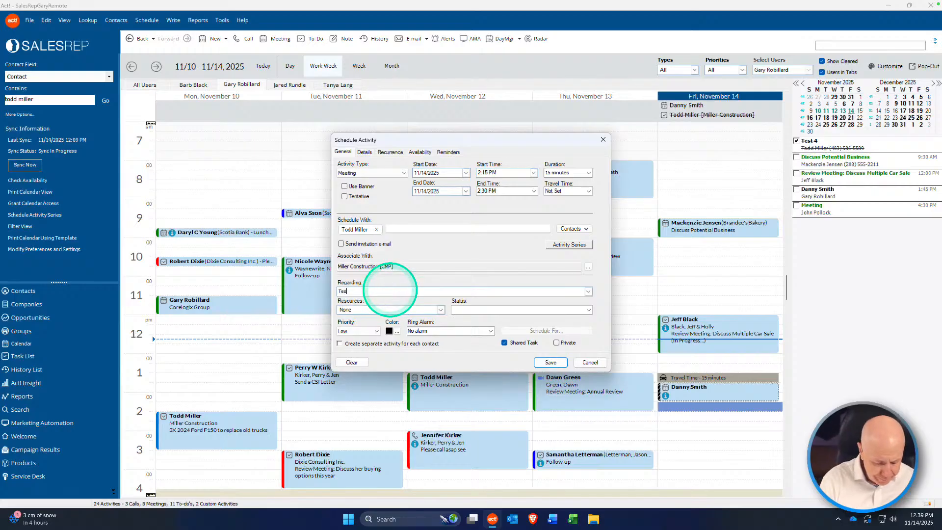
{"action": "type", "text": "Test 5"}
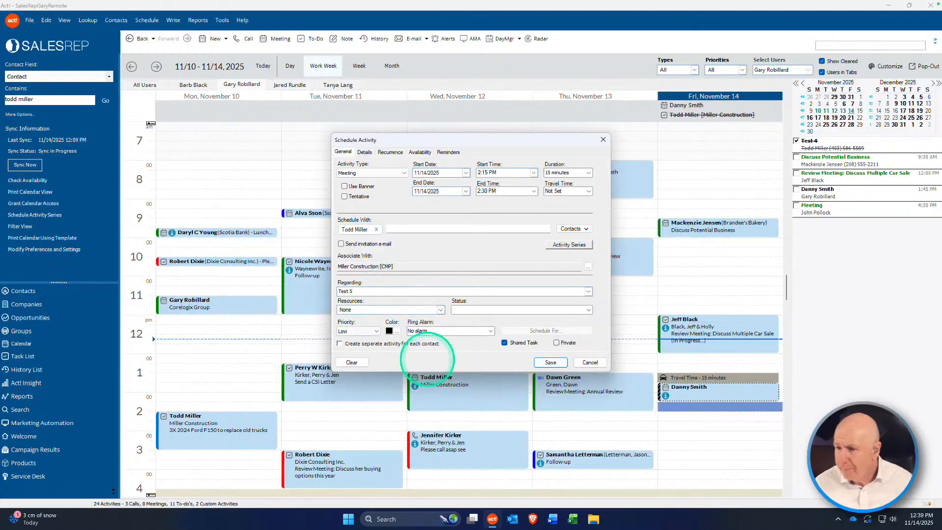
{"action": "left_click", "coordinate": [550, 362]}
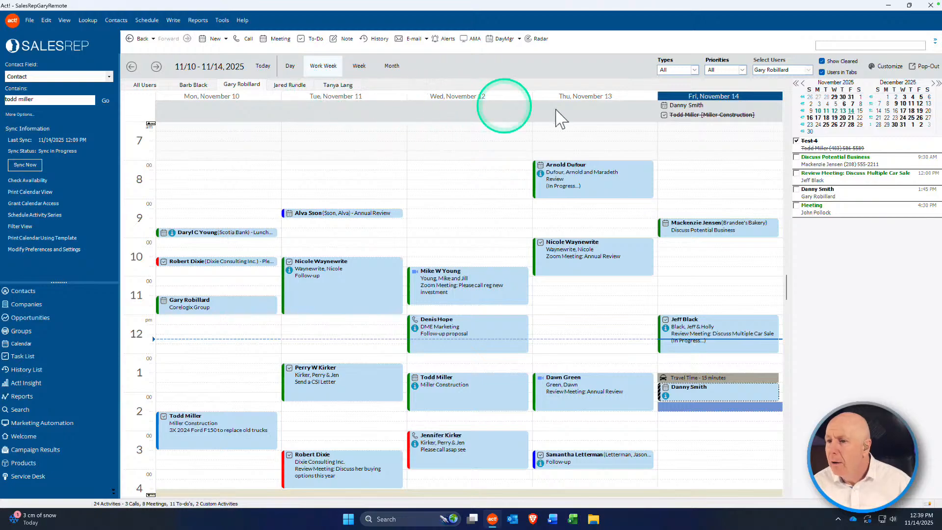
{"action": "double_click", "coordinate": [706, 392]}
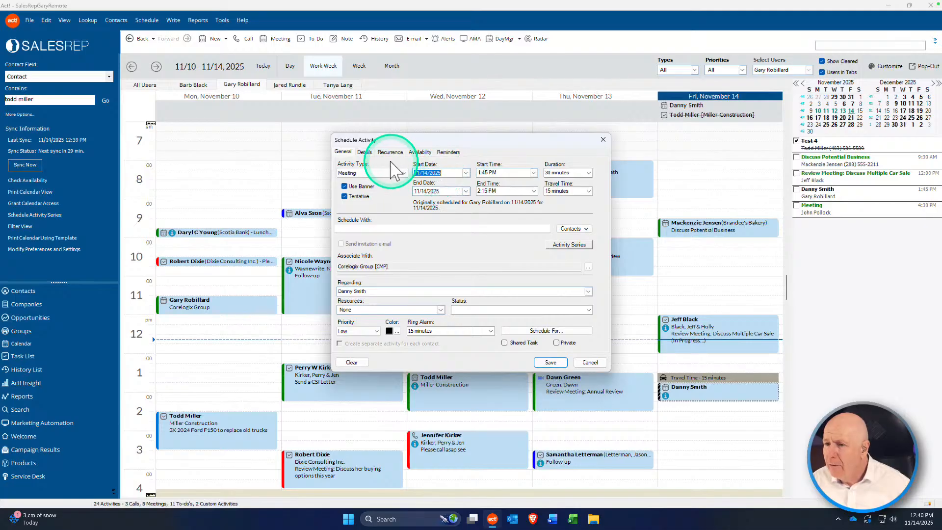
{"action": "left_click", "coordinate": [364, 152]}
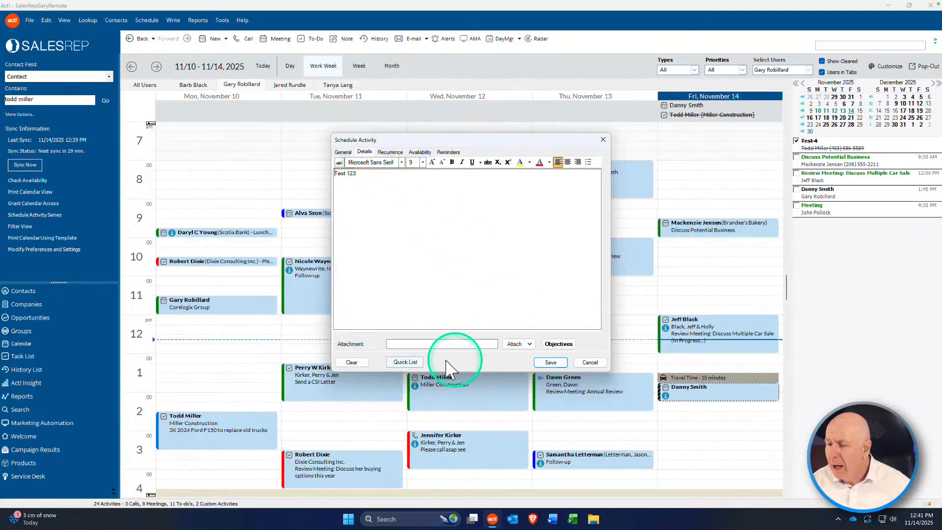
Step: Insert the objectives Close for a demo, Qualify the Lead and Assessment into the notes
{"action": "left_click", "coordinate": [559, 343]}
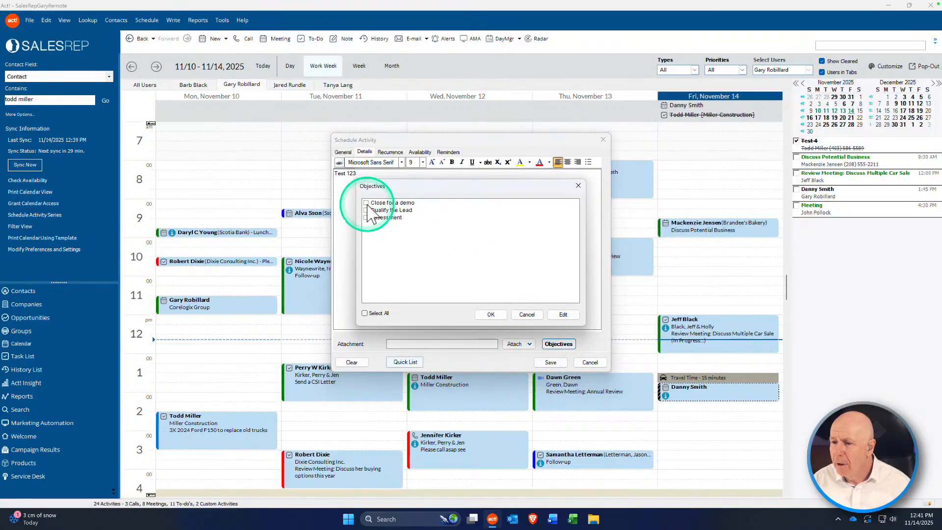
{"action": "left_click", "coordinate": [365, 203]}
{"action": "left_click", "coordinate": [365, 210]}
{"action": "left_click", "coordinate": [365, 217]}
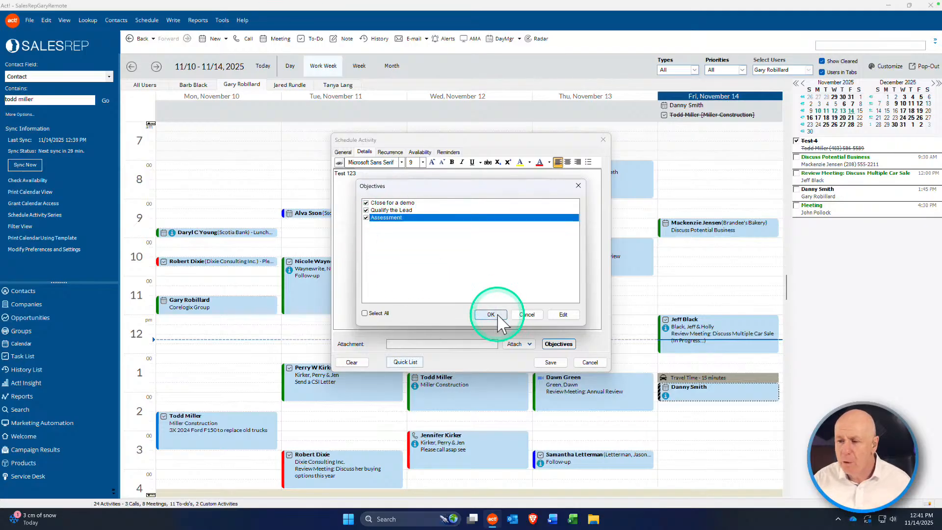
{"action": "left_click", "coordinate": [491, 314]}
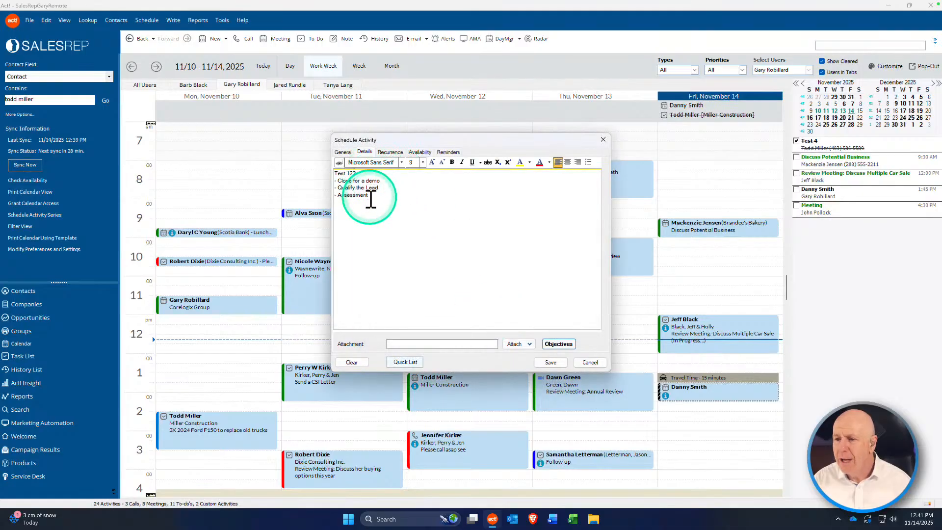
Step: Place the caret after the Assessment line and bring up the quick lists
{"action": "left_click", "coordinate": [385, 203]}
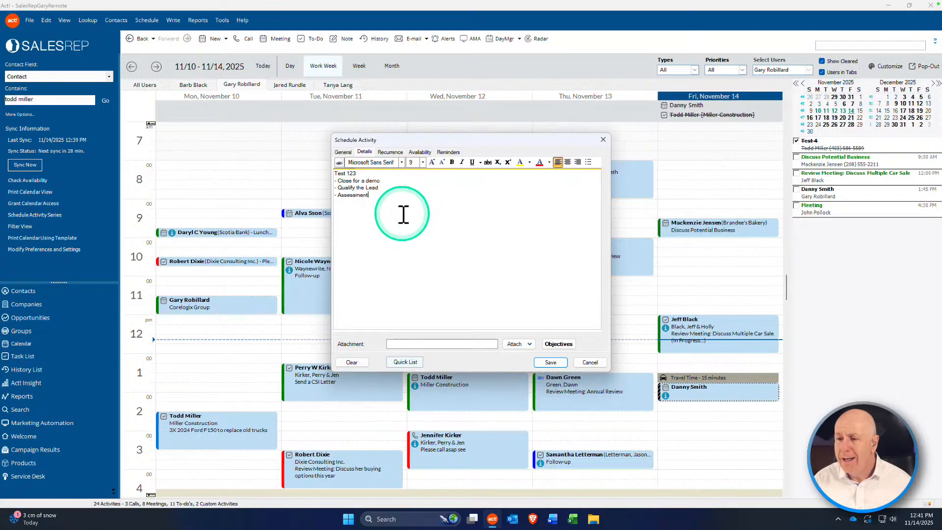
{"action": "left_click", "coordinate": [359, 210]}
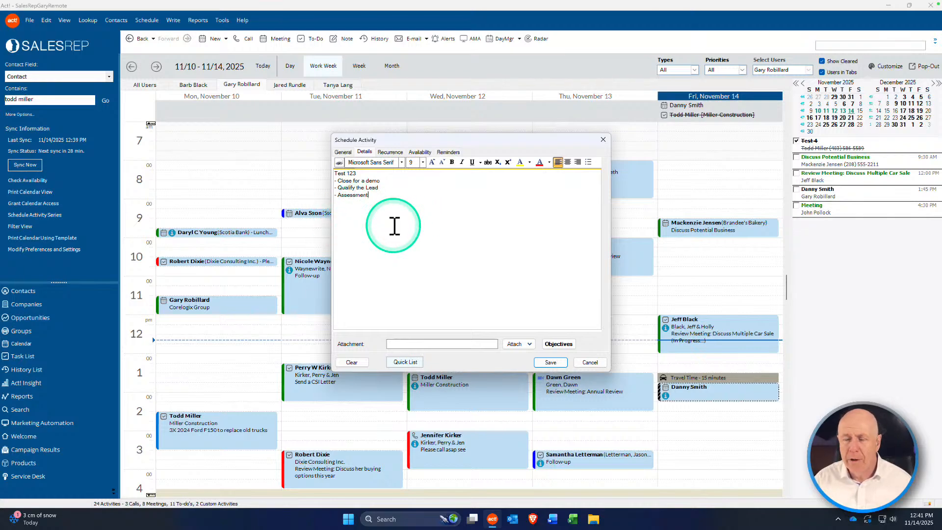
{"action": "left_click", "coordinate": [414, 362]}
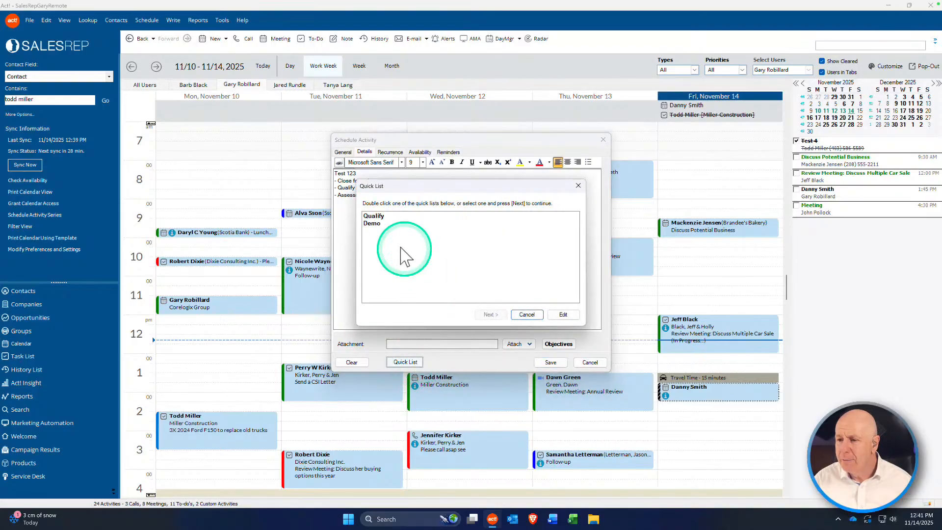
Step: Add Qualify quick-list Stages 2, 4 and 5 to the notes
{"action": "left_click", "coordinate": [374, 219]}
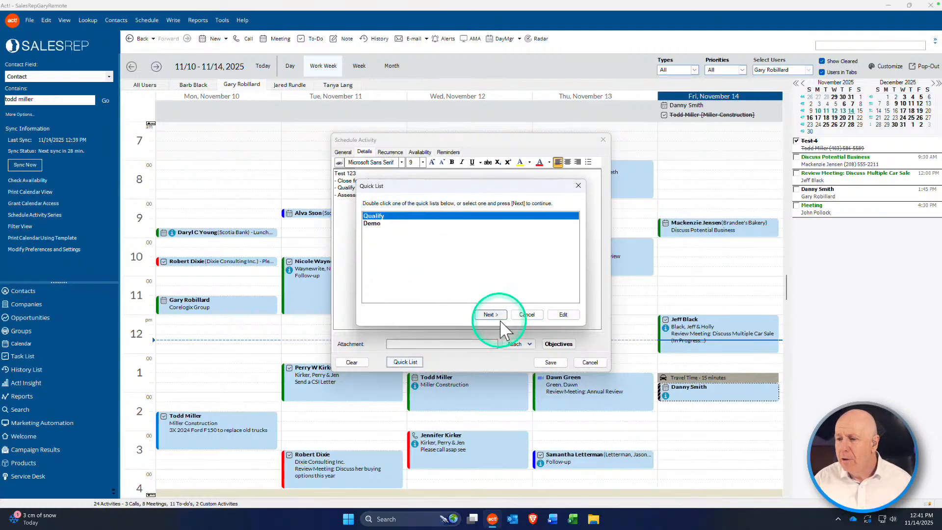
{"action": "left_click", "coordinate": [496, 316]}
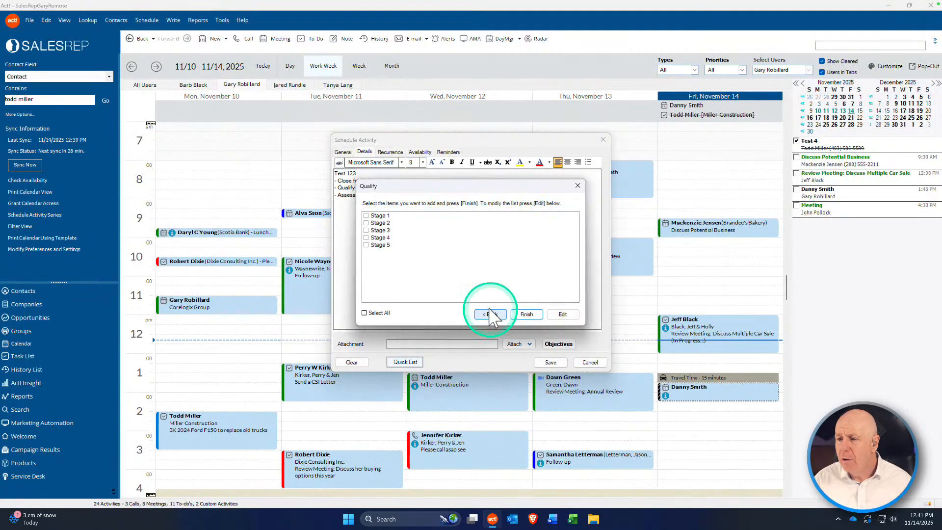
{"action": "left_click", "coordinate": [366, 223]}
{"action": "left_click", "coordinate": [367, 238]}
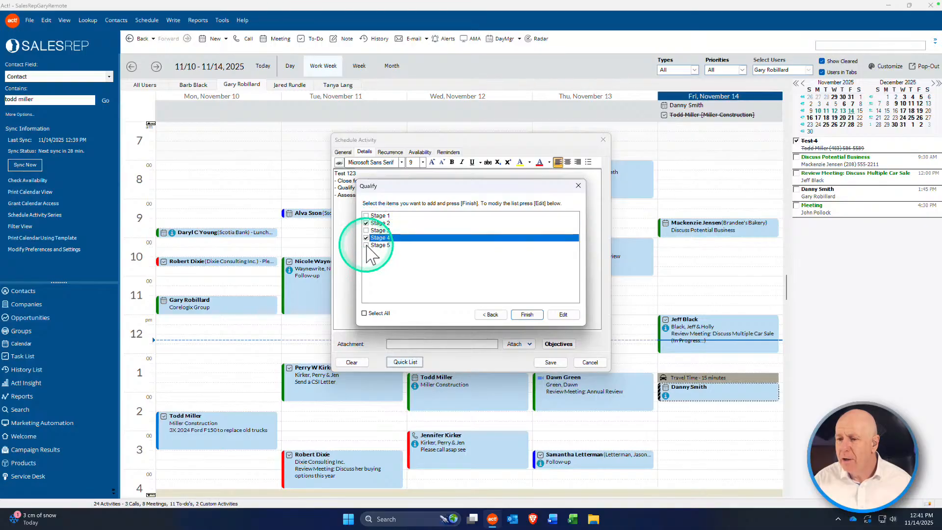
{"action": "left_click", "coordinate": [367, 245]}
{"action": "left_click", "coordinate": [525, 314]}
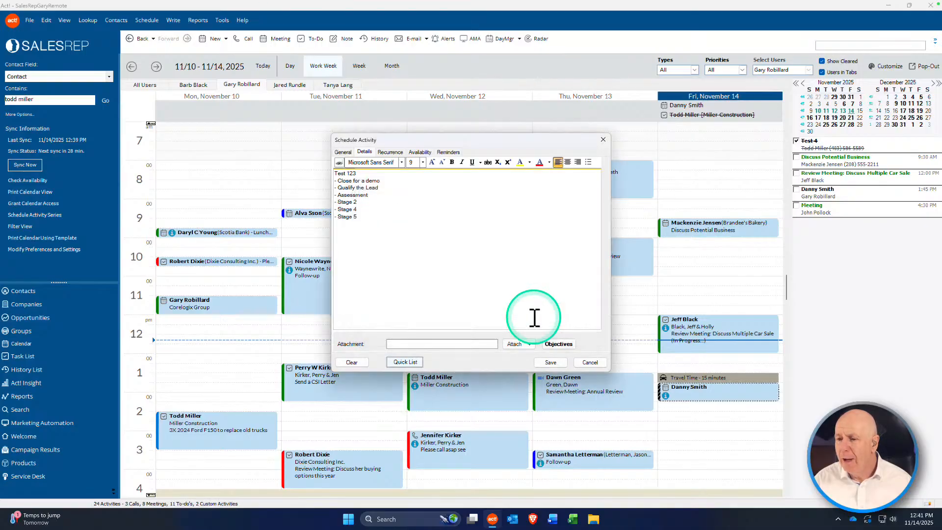
{"action": "left_click", "coordinate": [478, 289]}
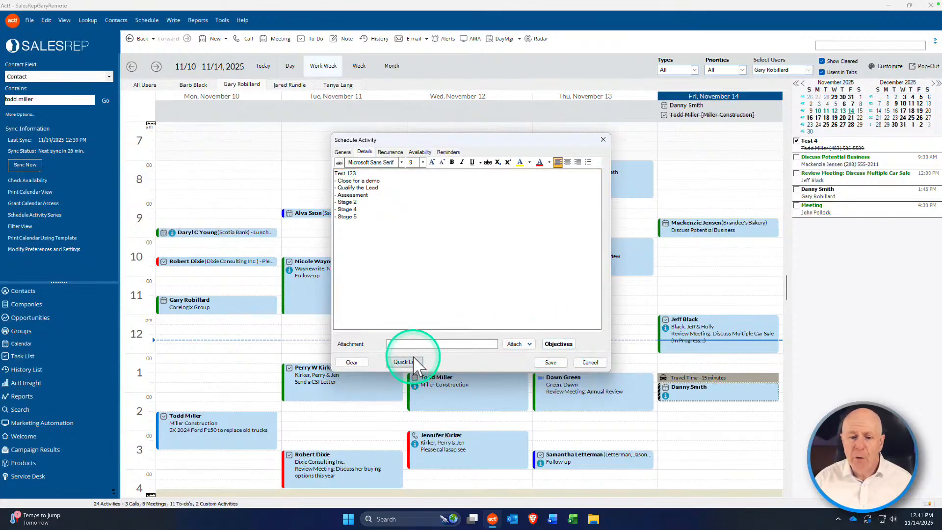
Step: Insert Demo checklist Steps 2 and 4 into the details
{"action": "left_click", "coordinate": [560, 345]}
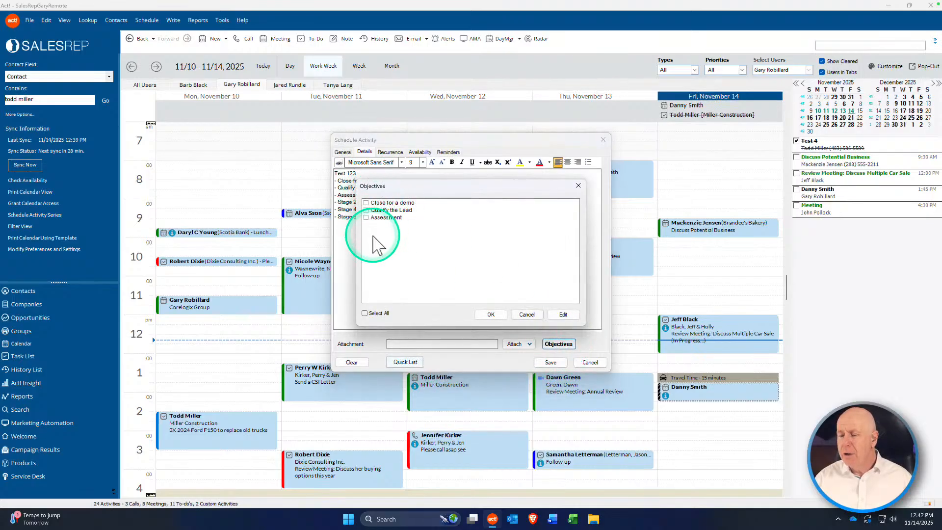
{"action": "left_click", "coordinate": [526, 315]}
{"action": "left_click", "coordinate": [405, 361]}
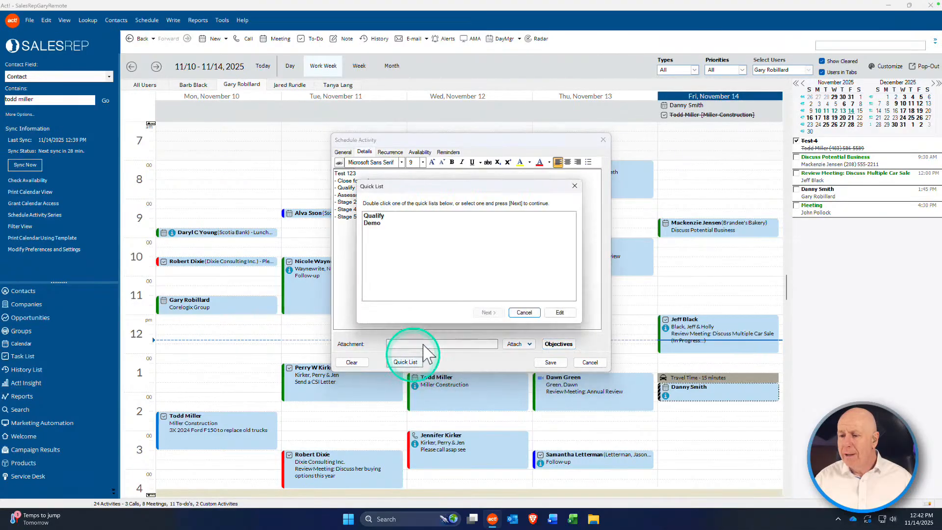
{"action": "double_click", "coordinate": [376, 224]}
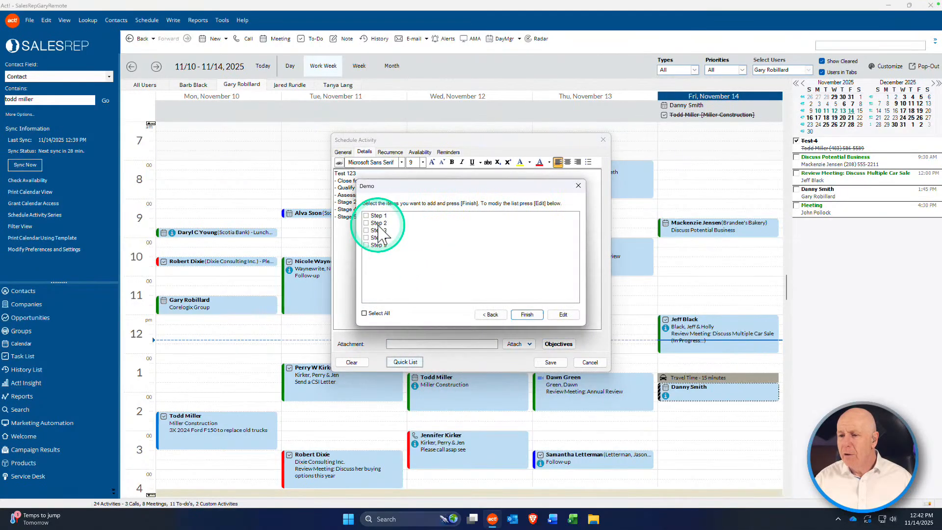
{"action": "left_click", "coordinate": [366, 223]}
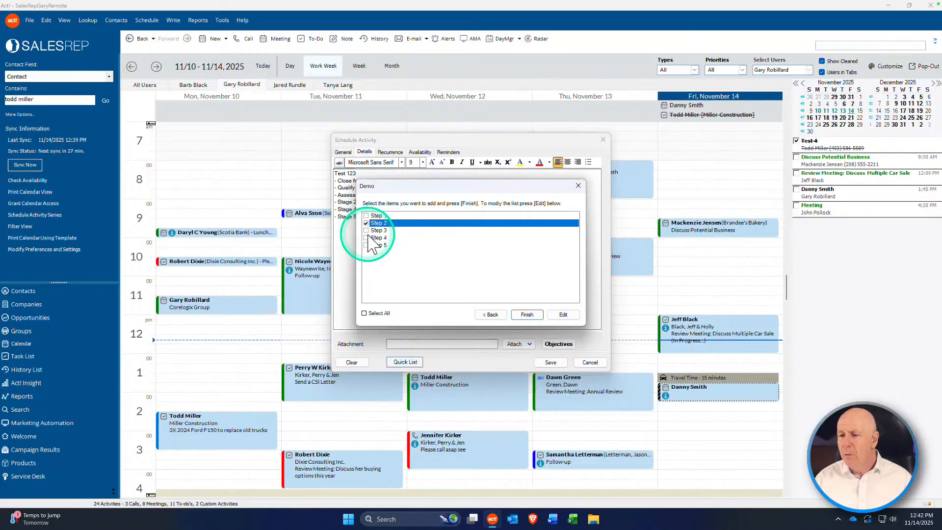
{"action": "left_click", "coordinate": [366, 237]}
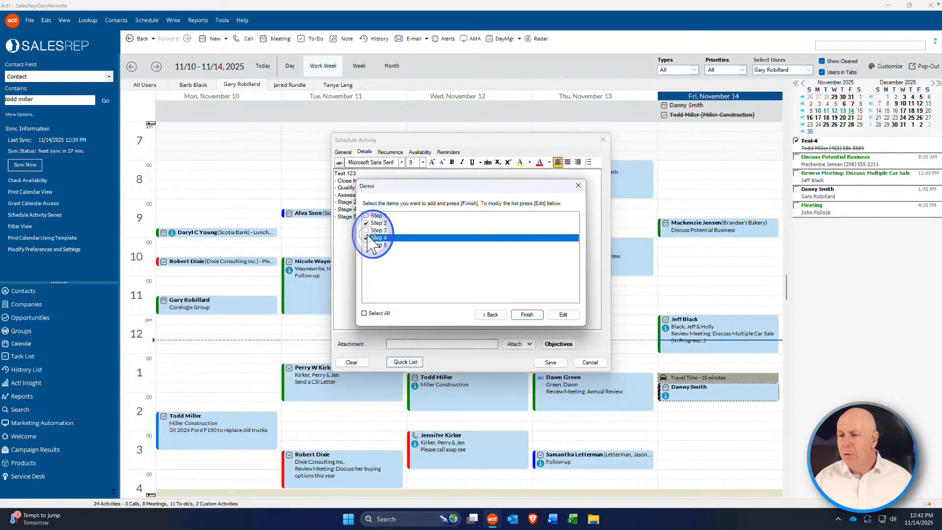
{"action": "left_click", "coordinate": [527, 315]}
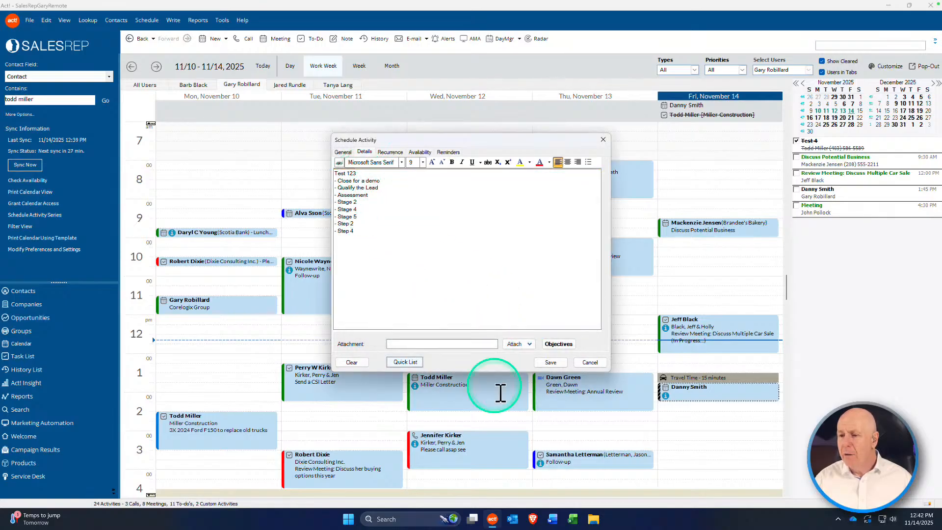
Step: Insert Qualify Stages 2 and 4 into the details and save the activity
{"action": "left_click", "coordinate": [405, 363]}
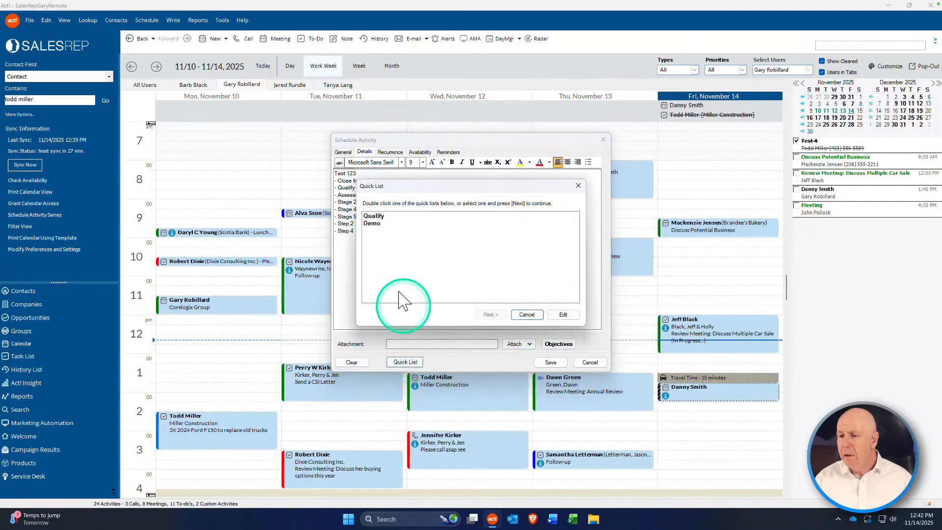
{"action": "left_click", "coordinate": [380, 219]}
{"action": "double_click", "coordinate": [380, 219]}
{"action": "left_click", "coordinate": [376, 223]}
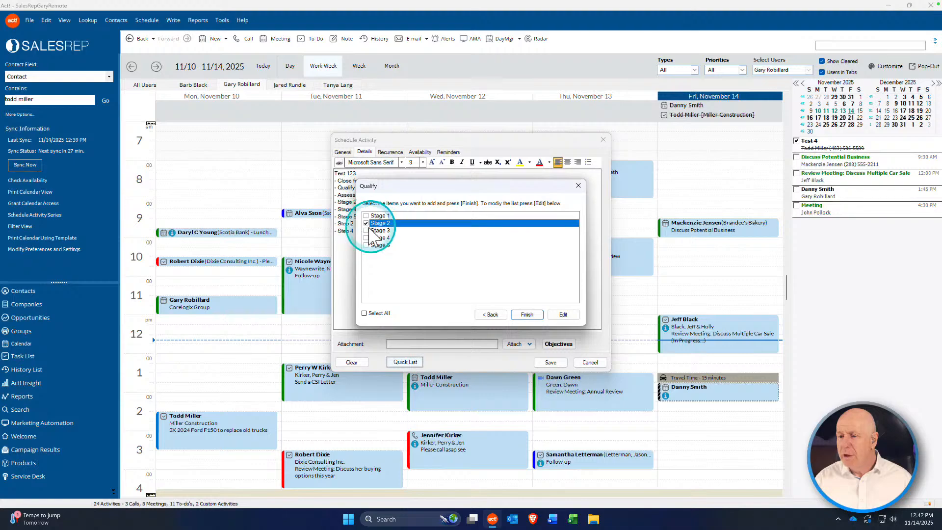
{"action": "left_click", "coordinate": [366, 238]}
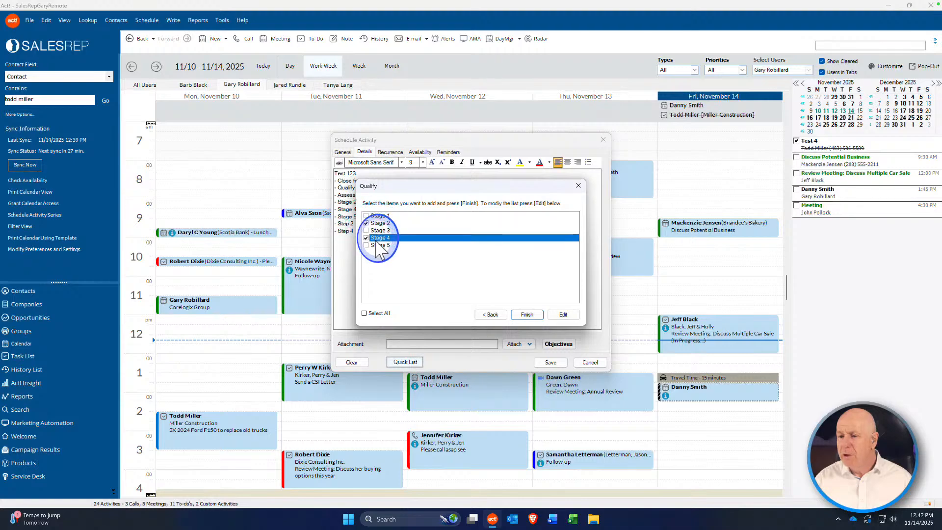
{"action": "left_click", "coordinate": [527, 315]}
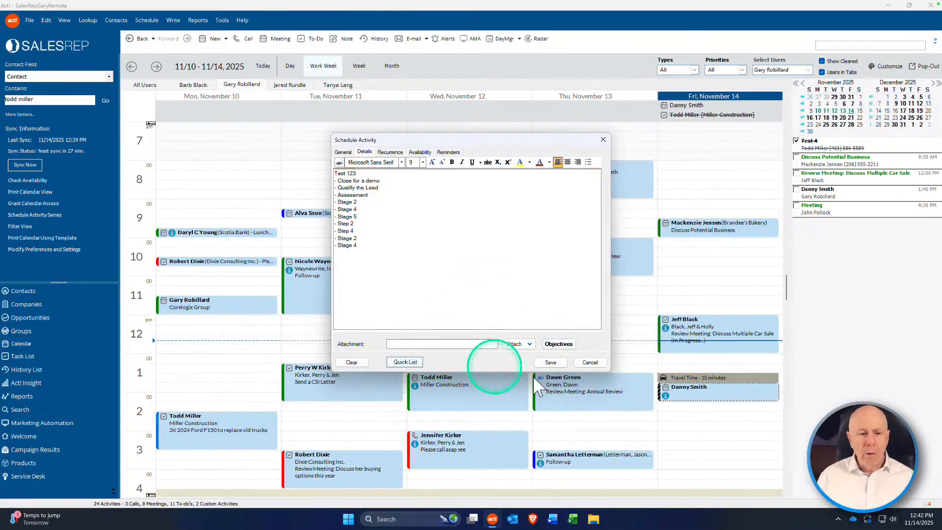
{"action": "left_click", "coordinate": [552, 363]}
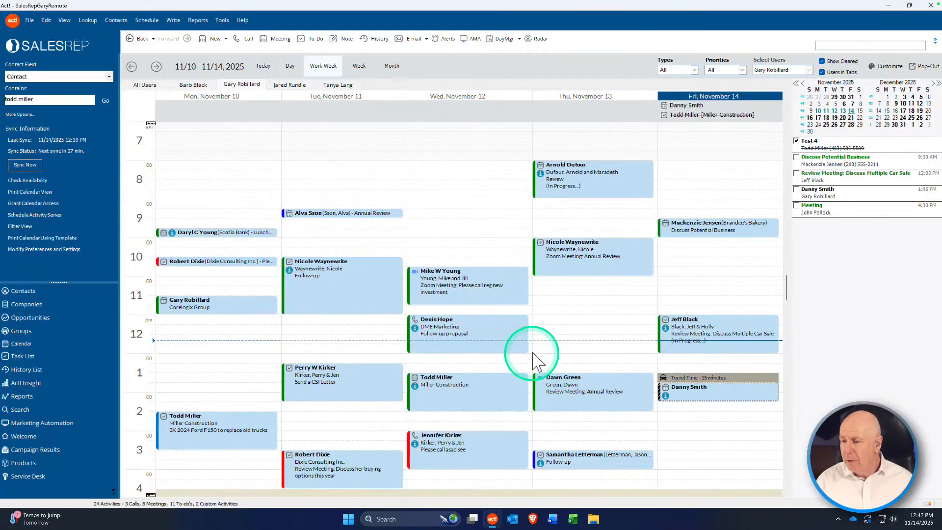
{"action": "double_click", "coordinate": [710, 398]}
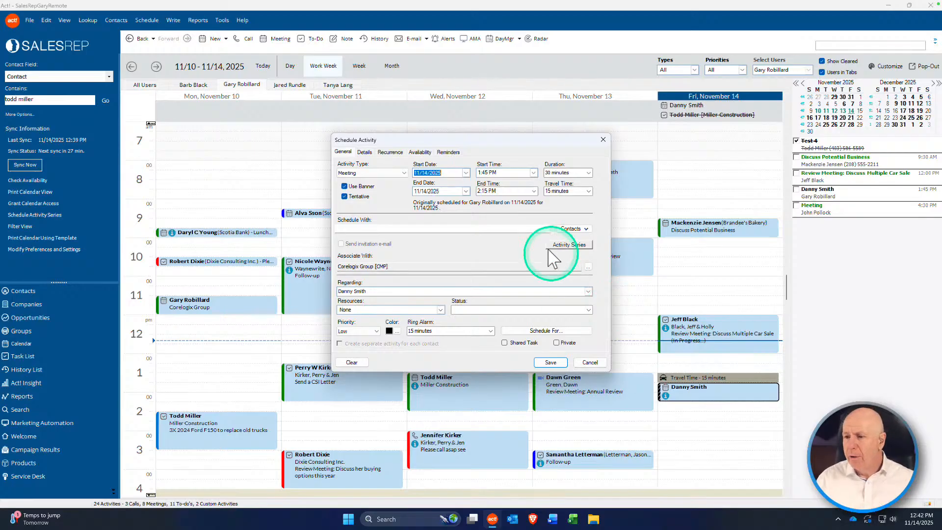
{"action": "left_click", "coordinate": [448, 152]}
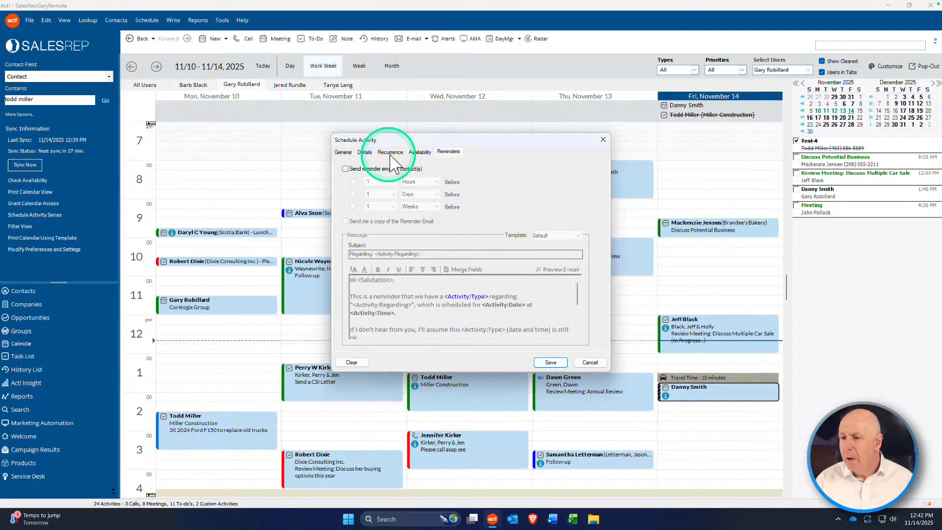
{"action": "left_click", "coordinate": [419, 151]}
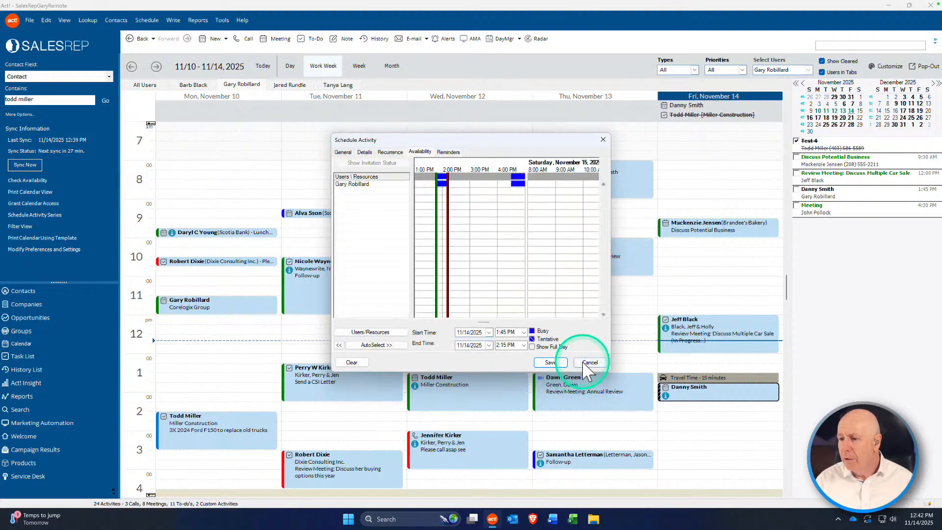
{"action": "left_click", "coordinate": [589, 363]}
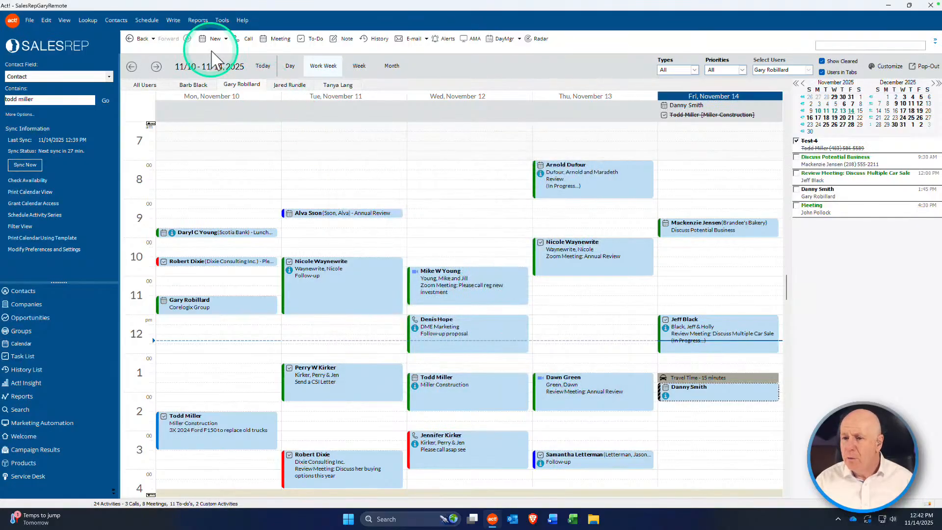
Step: Advance the calendar to the Nov 17–21 work week
{"action": "left_click", "coordinate": [156, 67]}
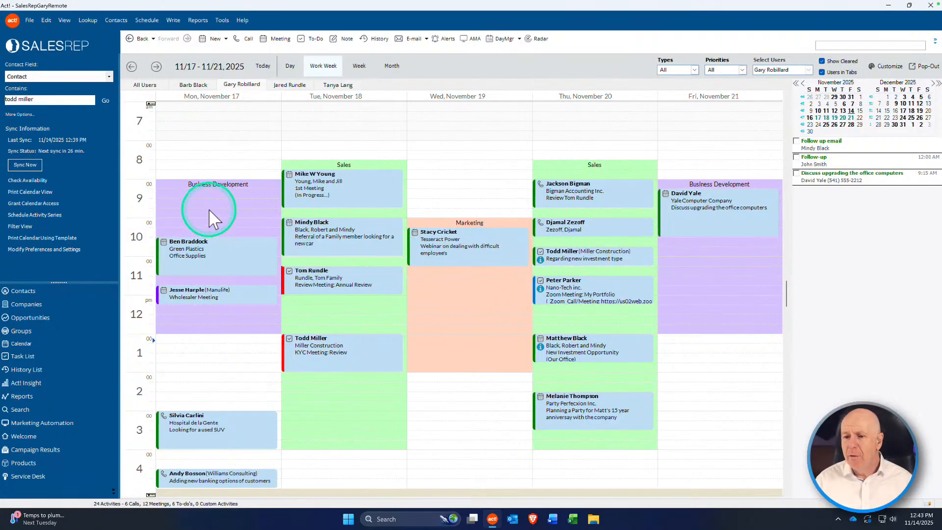
{"action": "mouse_move", "coordinate": [347, 207]}
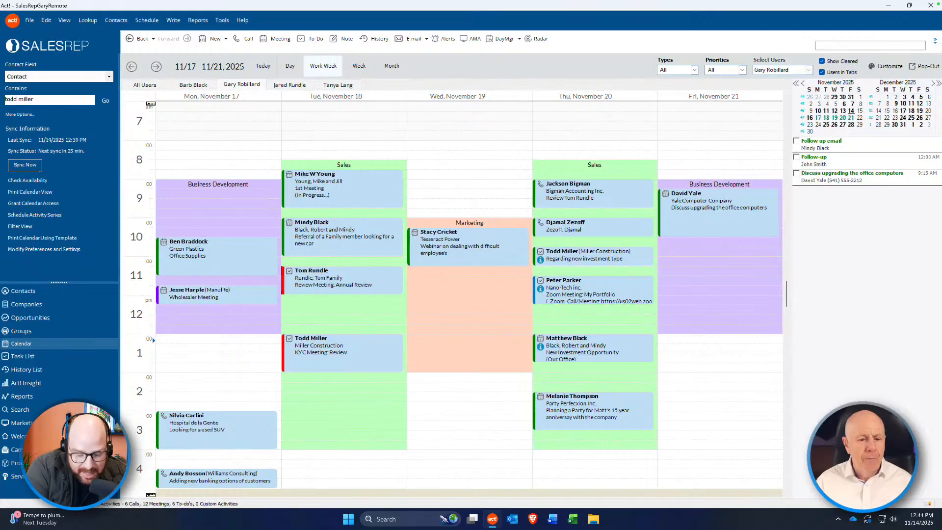
{"action": "left_click", "coordinate": [434, 320]}
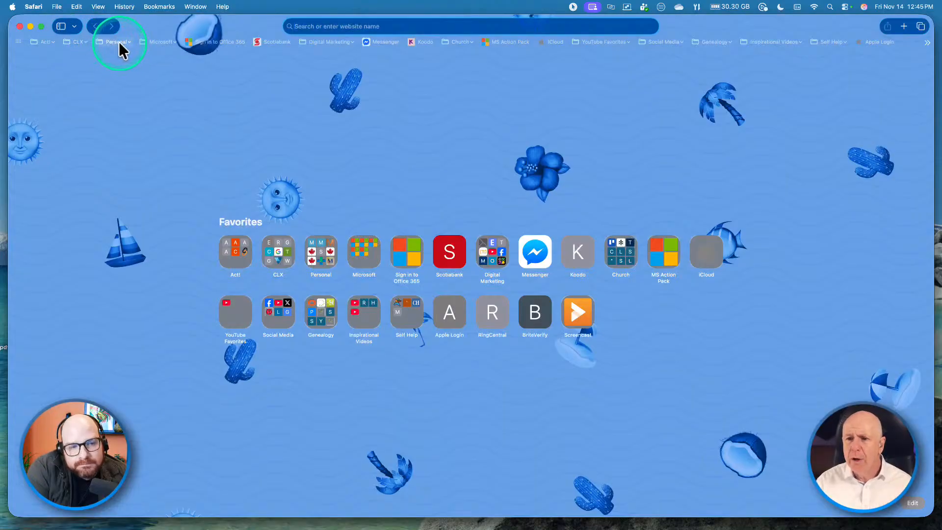
Step: Open the Schedule Appointment bookmark from Safari's Act! bookmarks folder
{"action": "left_click", "coordinate": [51, 40]}
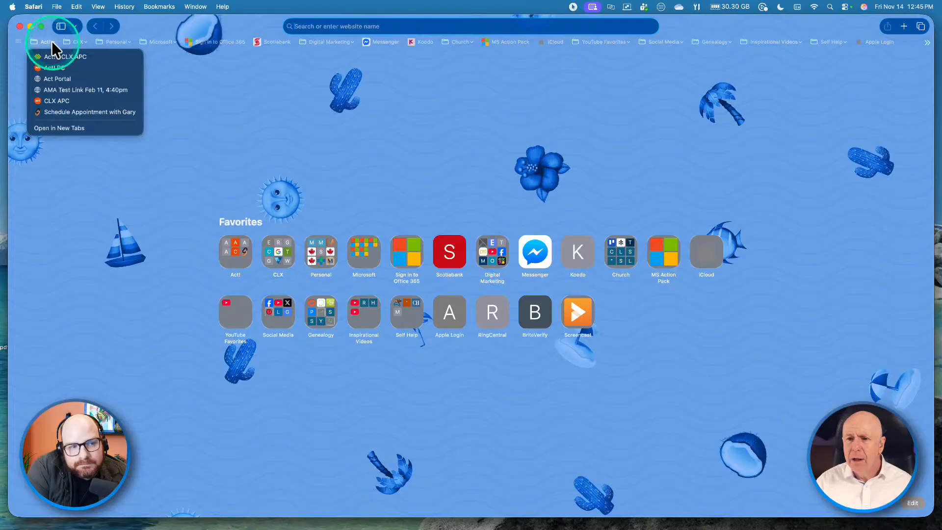
{"action": "left_click", "coordinate": [73, 112]}
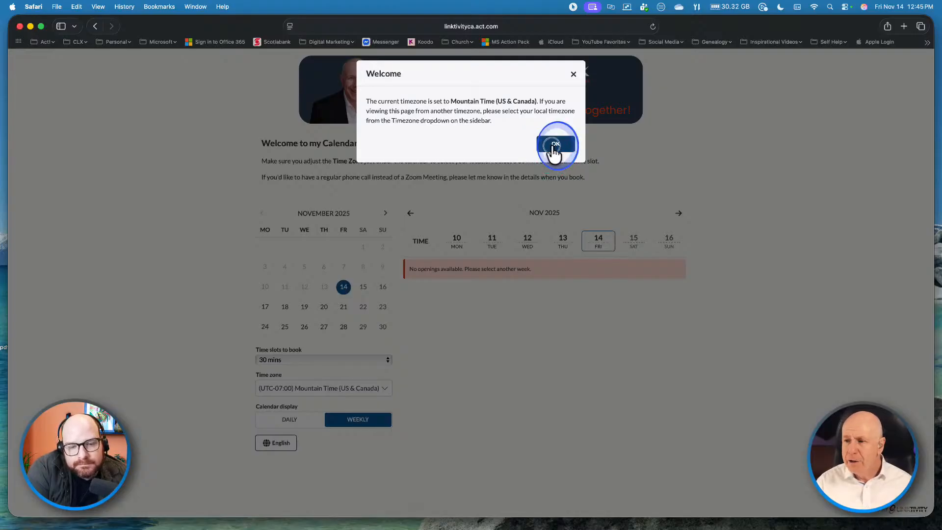
Step: Dismiss the time zone notice and book the Monday 17 November 11:00–11:30 AM slot
{"action": "left_click", "coordinate": [553, 149]}
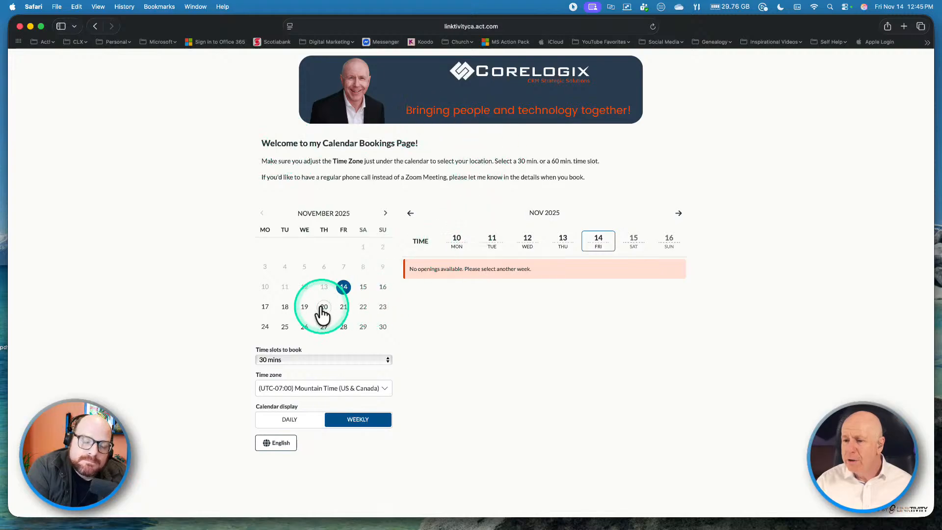
{"action": "left_click", "coordinate": [305, 307]}
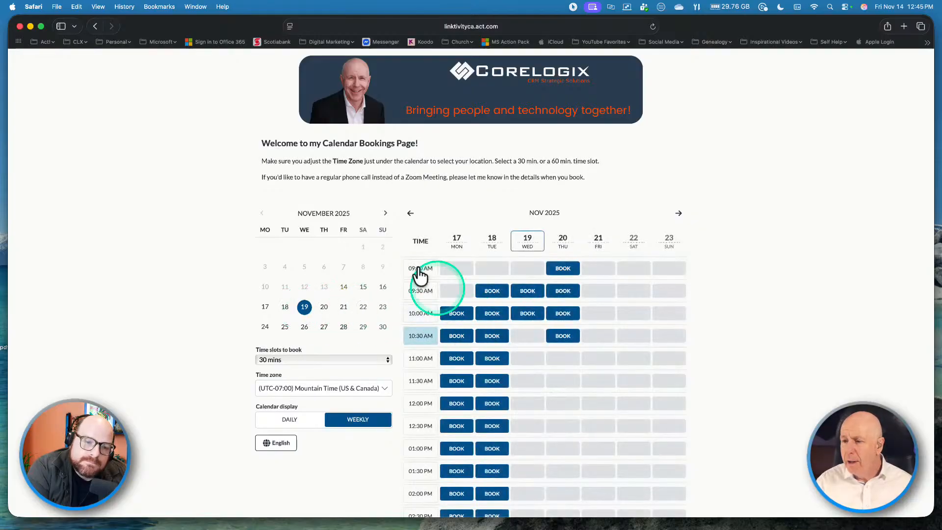
{"action": "left_click", "coordinate": [456, 360]}
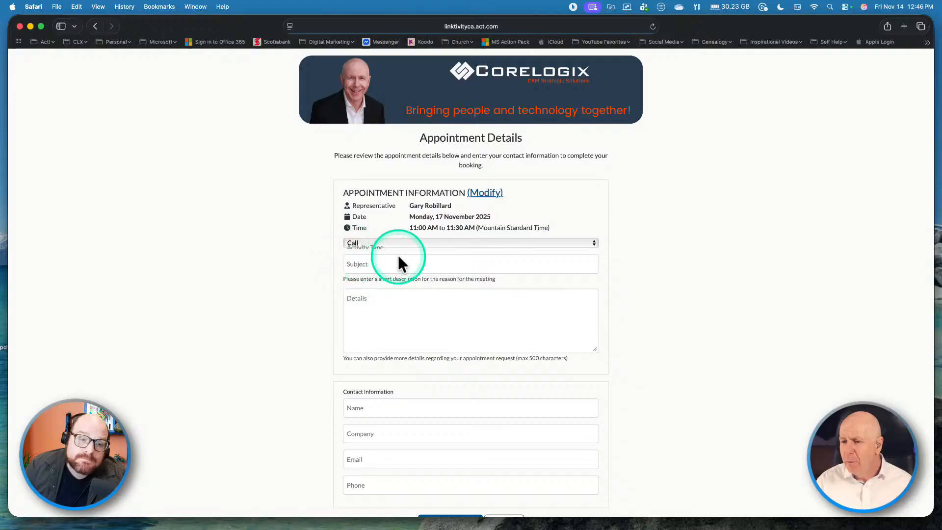
{"action": "left_click", "coordinate": [593, 242]}
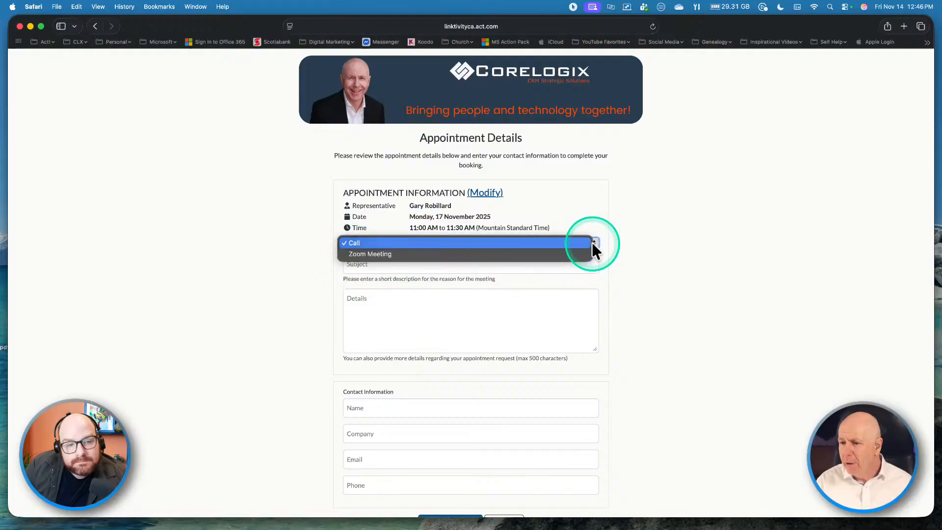
{"action": "left_click", "coordinate": [591, 242]}
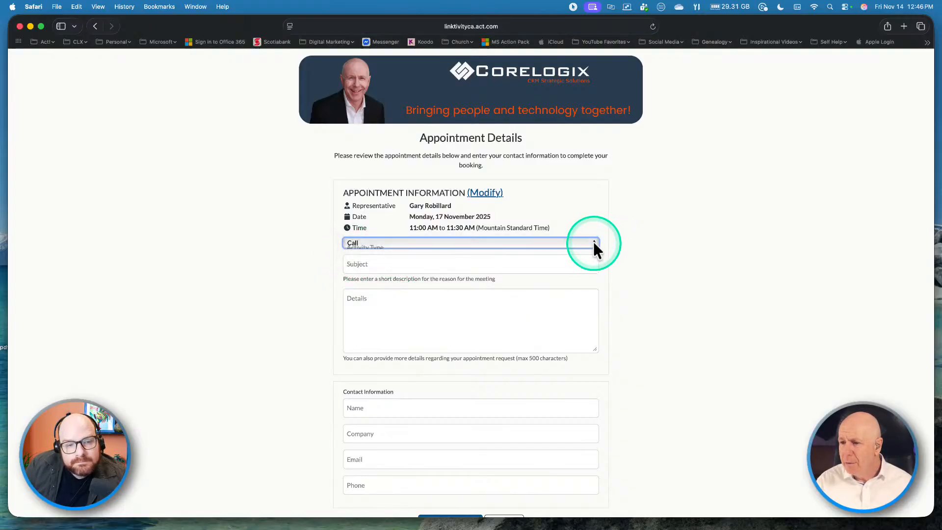
{"action": "left_click", "coordinate": [592, 242]}
{"action": "left_click", "coordinate": [592, 242]}
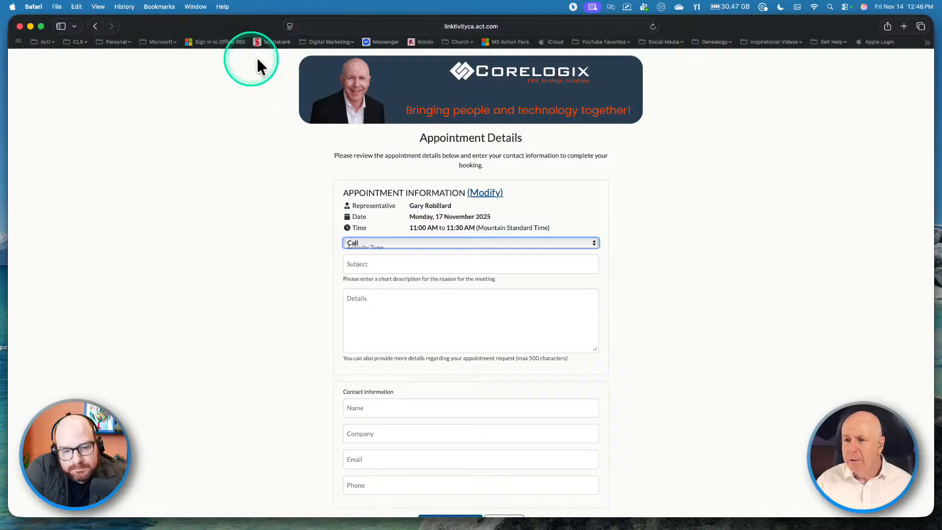
{"action": "left_click", "coordinate": [53, 42]}
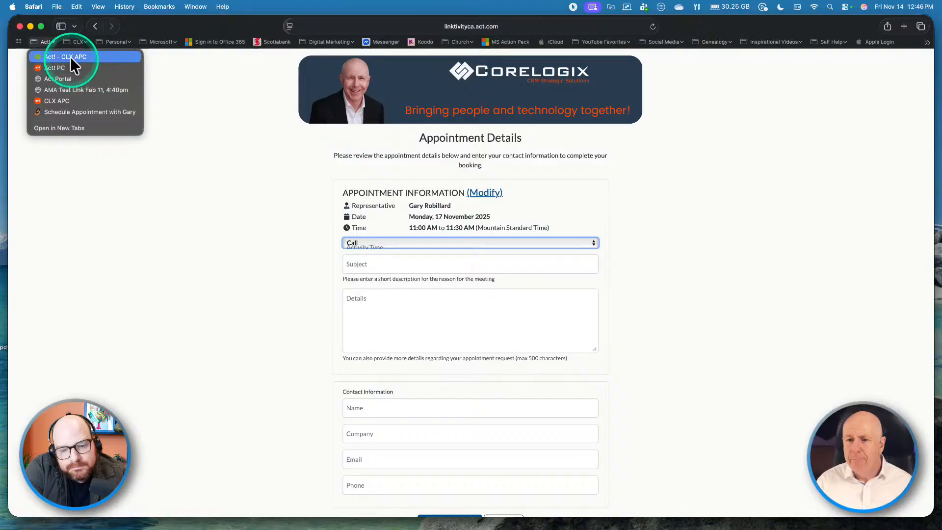
Step: Log in with the saved credentials and launch Act! on the SalesRep_Demo database
{"action": "left_click", "coordinate": [63, 100]}
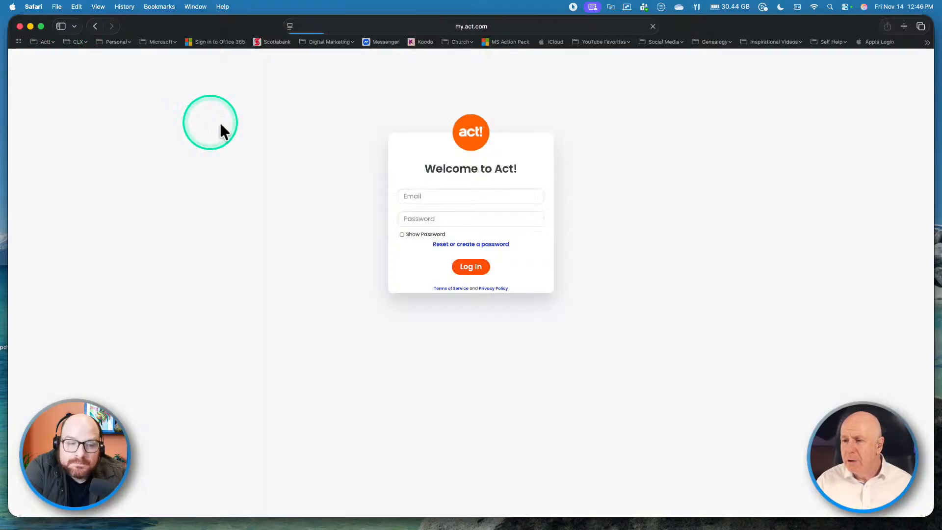
{"action": "left_click", "coordinate": [431, 196]}
{"action": "left_click", "coordinate": [434, 216]}
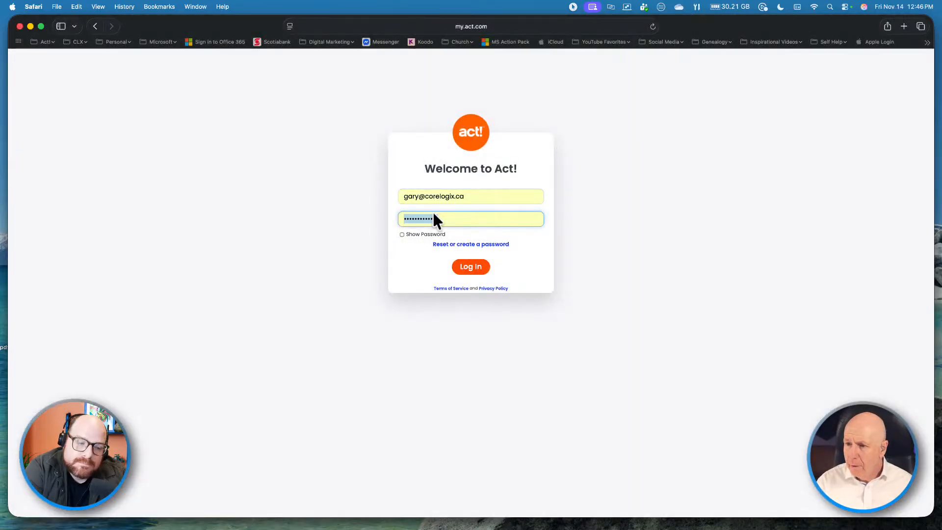
{"action": "left_click", "coordinate": [467, 265]}
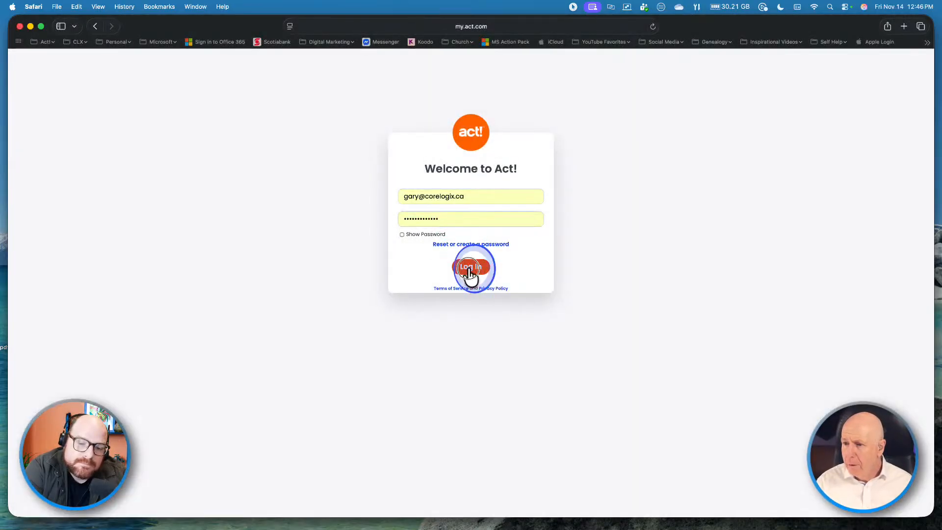
{"action": "left_click", "coordinate": [451, 195]}
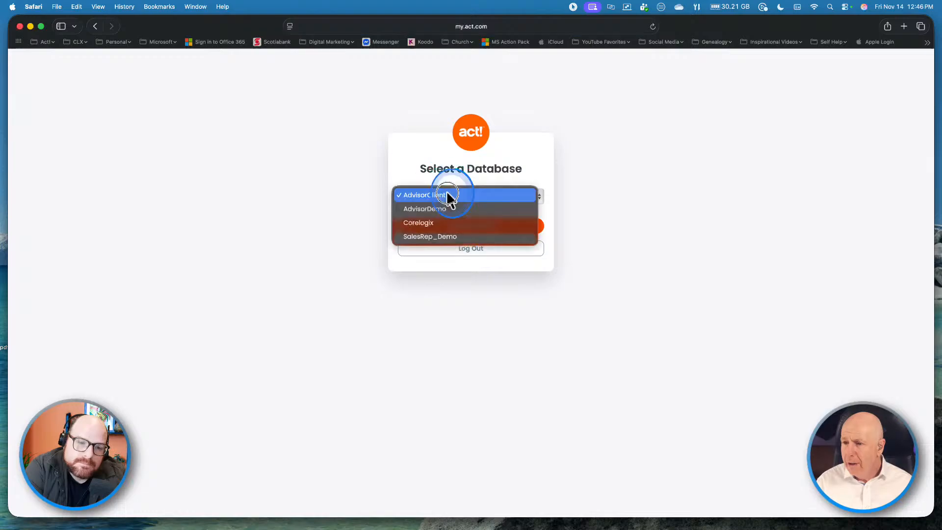
{"action": "left_click", "coordinate": [446, 235]}
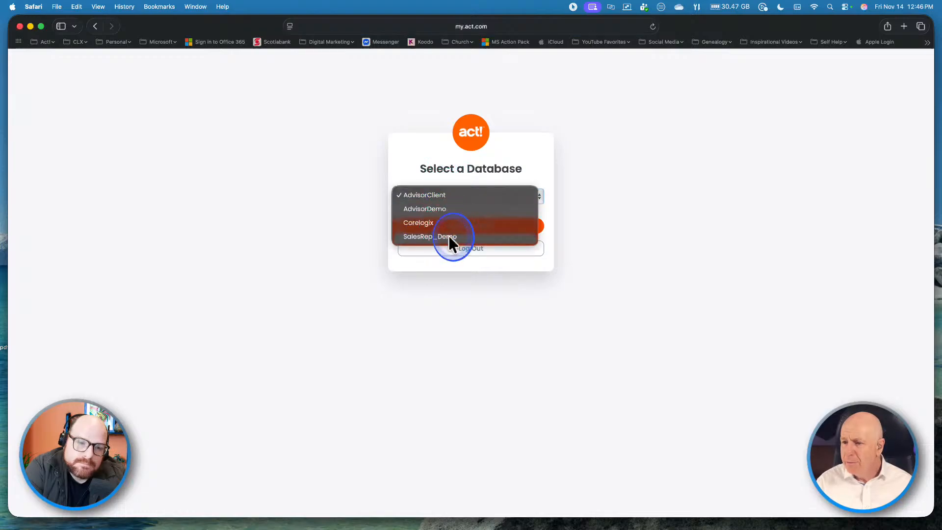
{"action": "left_click", "coordinate": [471, 225]}
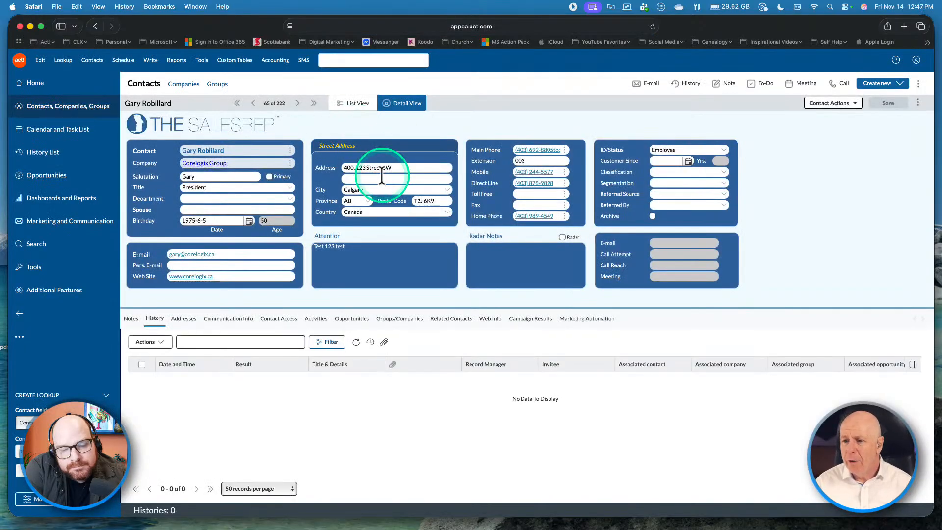
Step: Widen the history grid, run the contact lookup, and show the 9–15 November weekly calendar
{"action": "left_click_drag", "start_coordinate": [447, 309], "coordinate": [484, 290]}
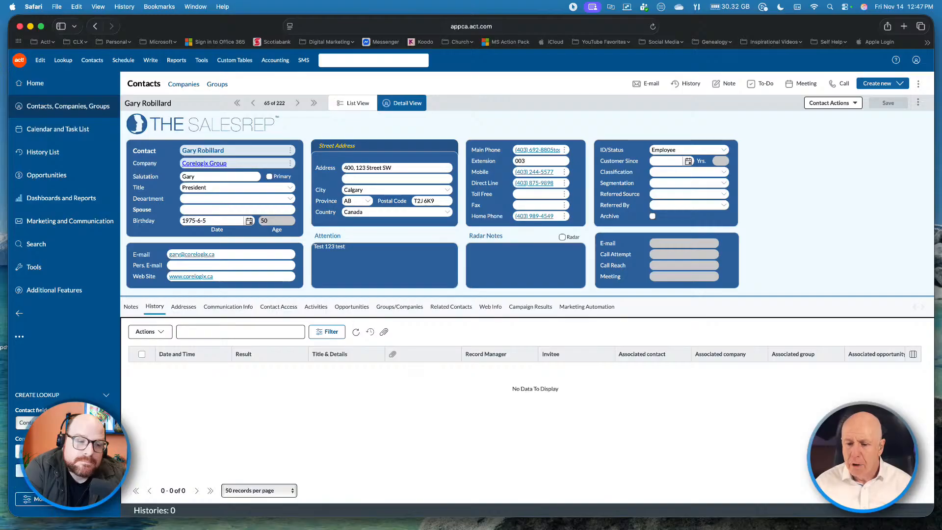
{"action": "left_click", "coordinate": [36, 472]}
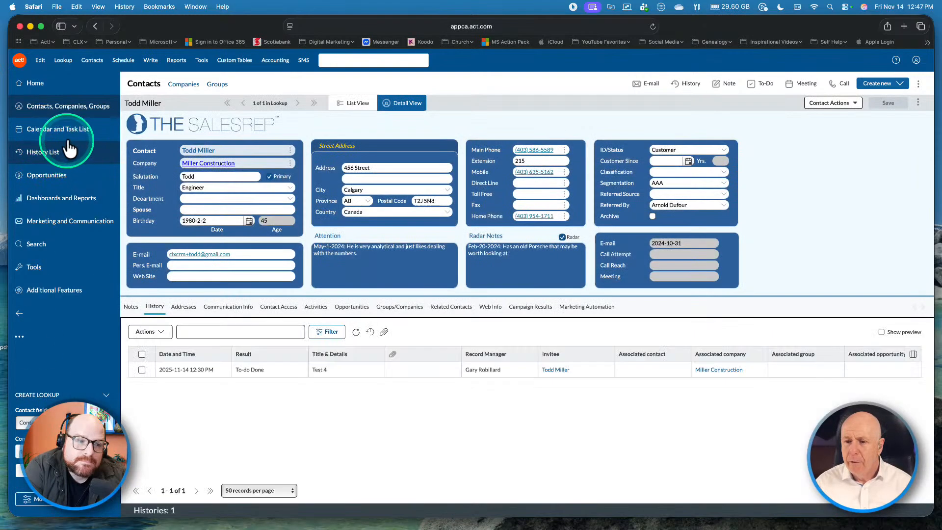
{"action": "left_click", "coordinate": [62, 132]}
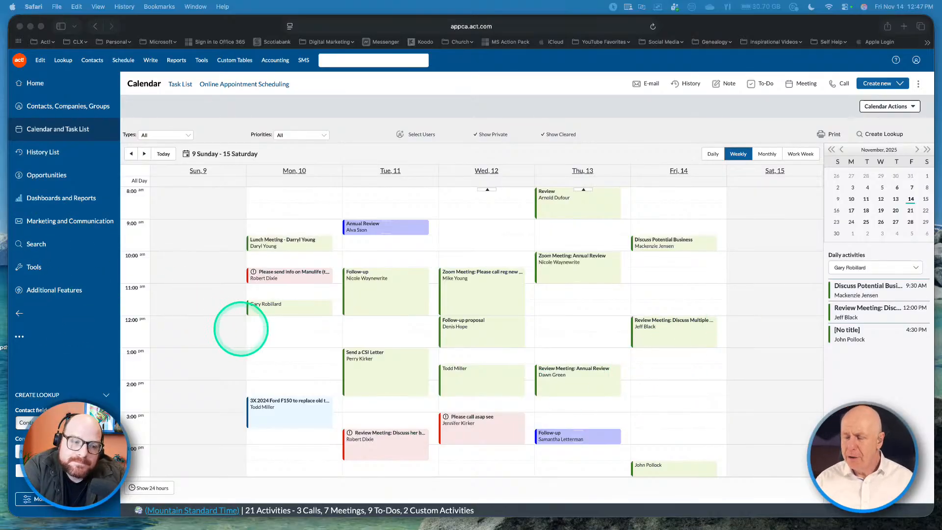
Step: In the desktop client, step back to the November 10–14 work week and start Sync Now
{"action": "key", "text": "ctrl+Right"}
{"action": "key", "text": "ctrl+Left"}
{"action": "key", "text": "ctrl+Left"}
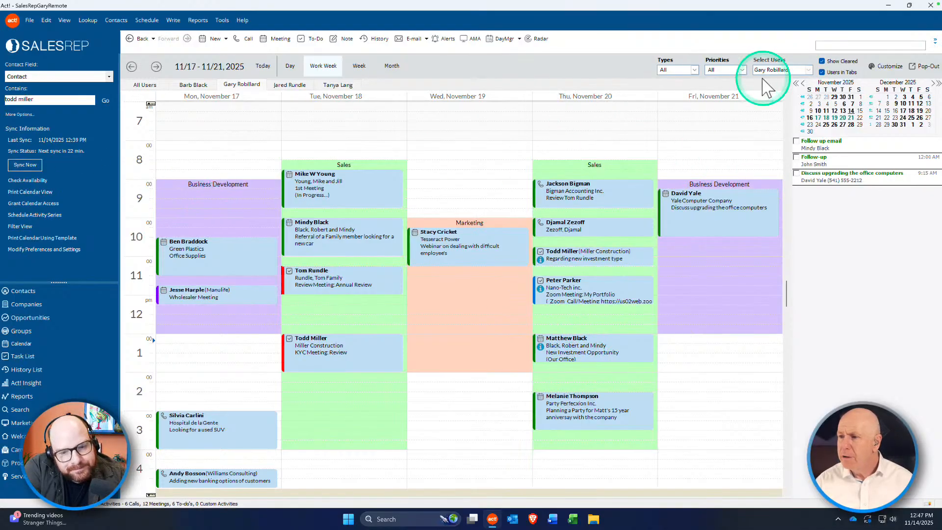
{"action": "left_click", "coordinate": [132, 67]}
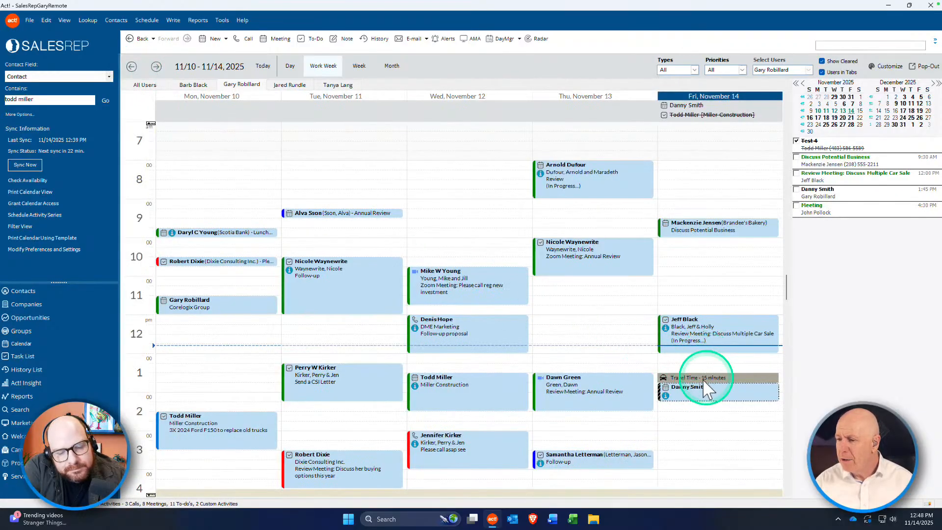
{"action": "left_click", "coordinate": [24, 165]}
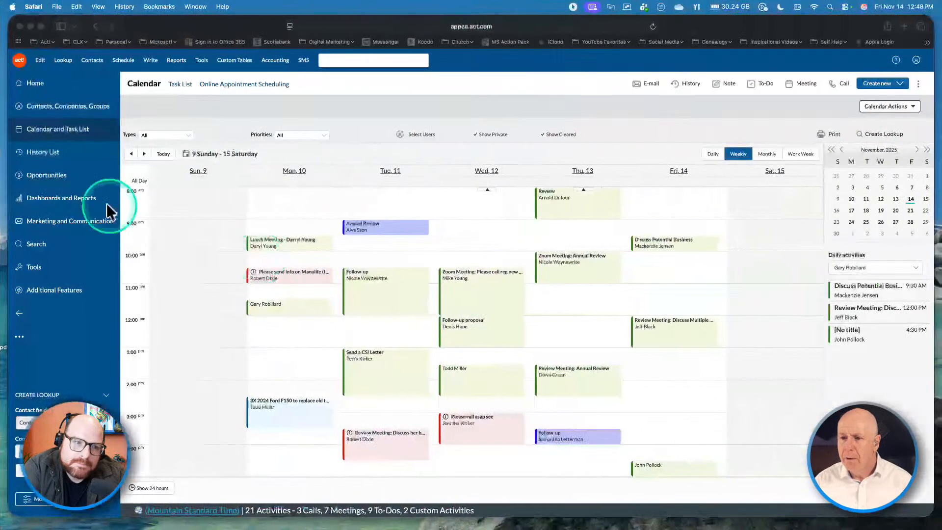
{"action": "left_click", "coordinate": [49, 107]}
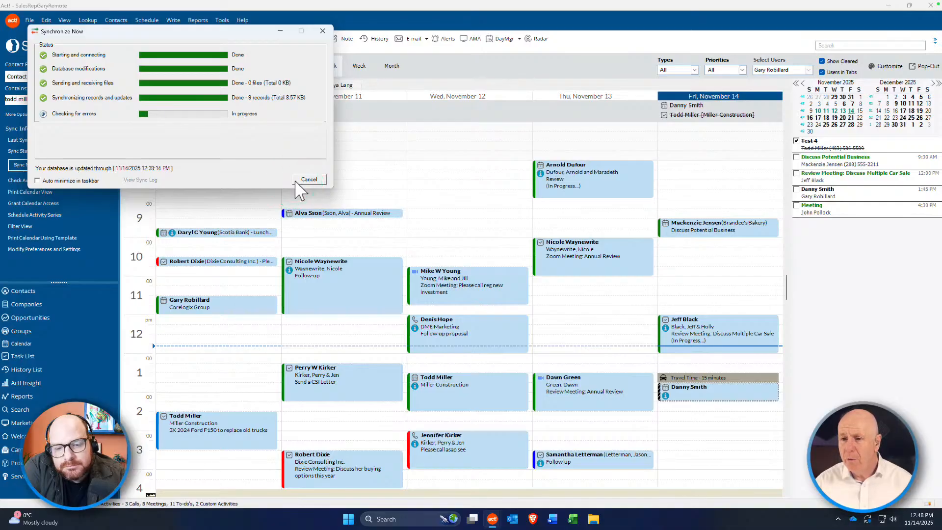
Step: Let the sync finish at 11/14/2025 12:48 PM and close the synchronization window
{"action": "left_click", "coordinate": [295, 181]}
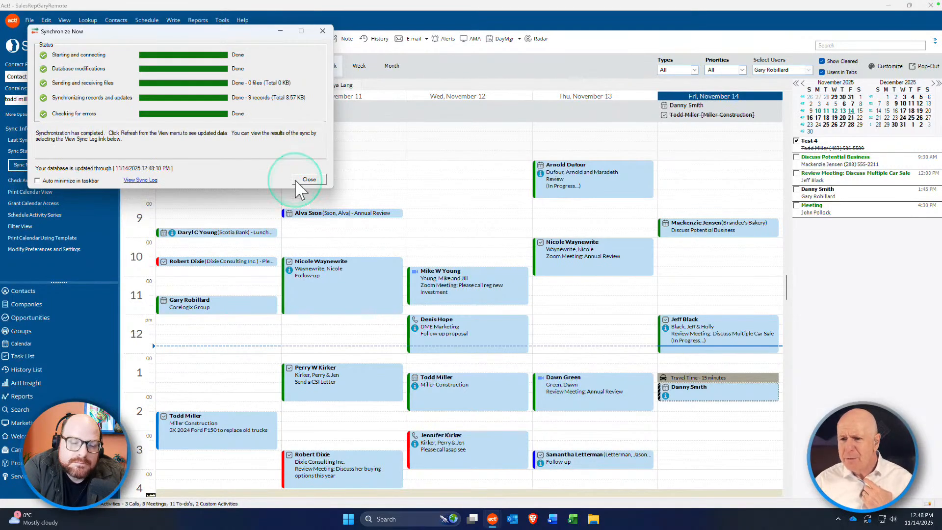
{"action": "left_click", "coordinate": [308, 179]}
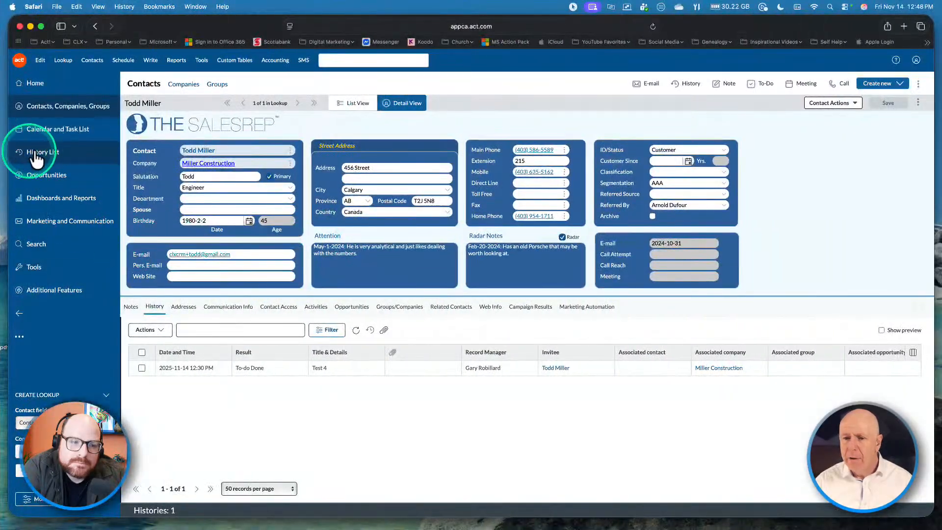
Step: Reopen the web November 9–15 weekly calendar and compare its activities with the desktop calendar
{"action": "left_click", "coordinate": [47, 140]}
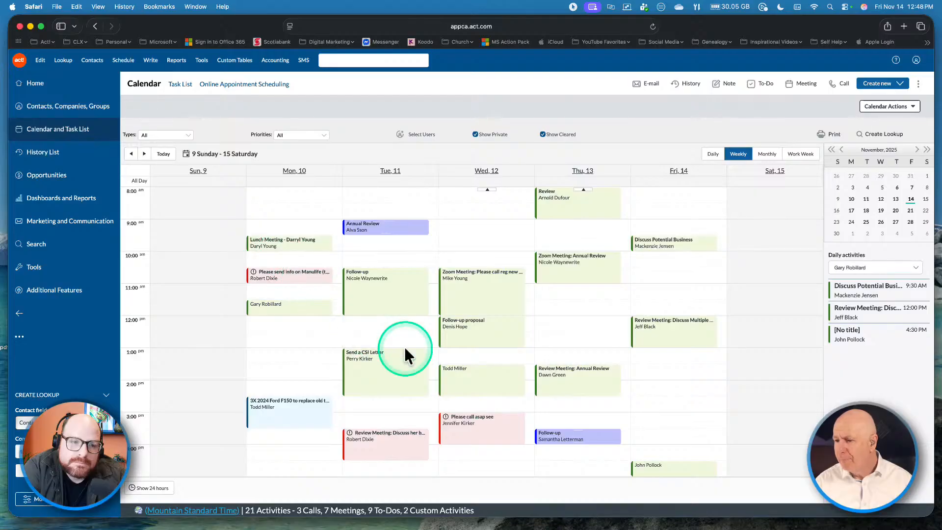
{"action": "mouse_move", "coordinate": [406, 349]}
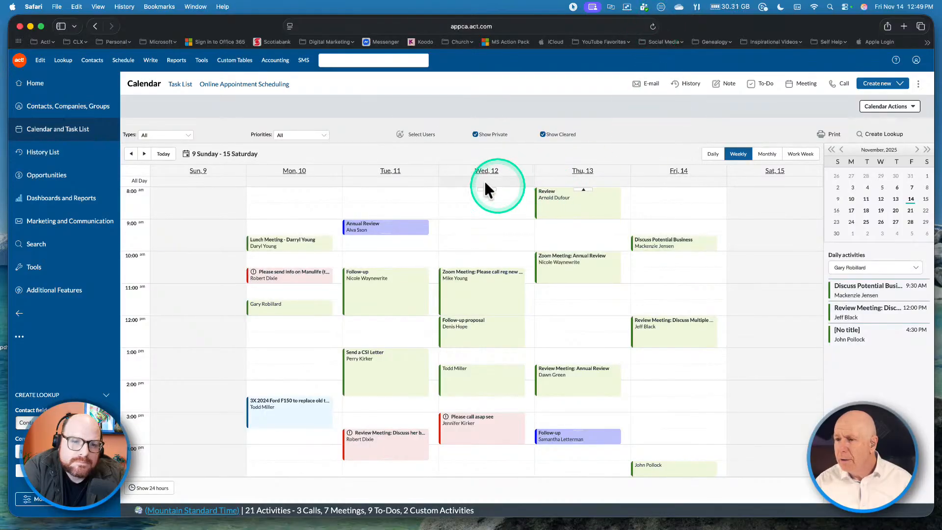
{"action": "key", "text": "ctrl+Left"}
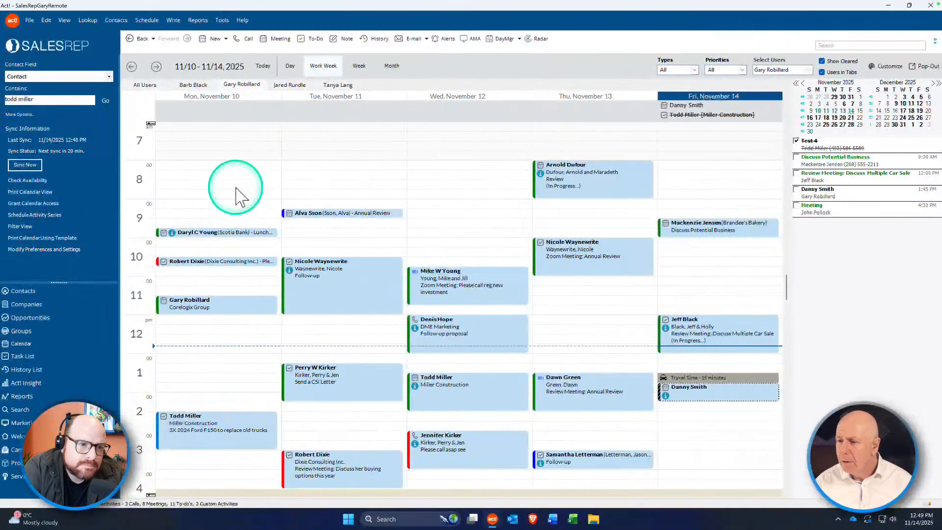
{"action": "key", "text": "ctrl+Right"}
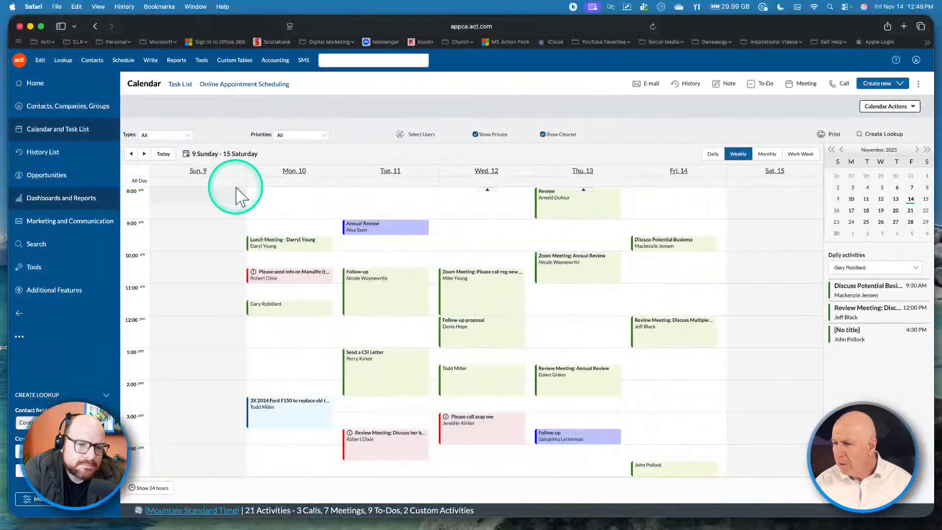
{"action": "key", "text": "ctrl+Left"}
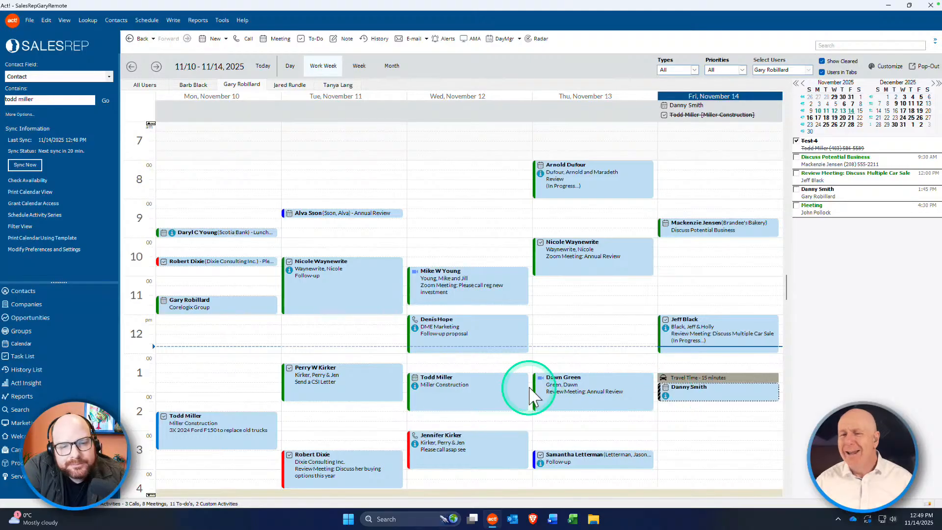
{"action": "key", "text": "ctrl+Right"}
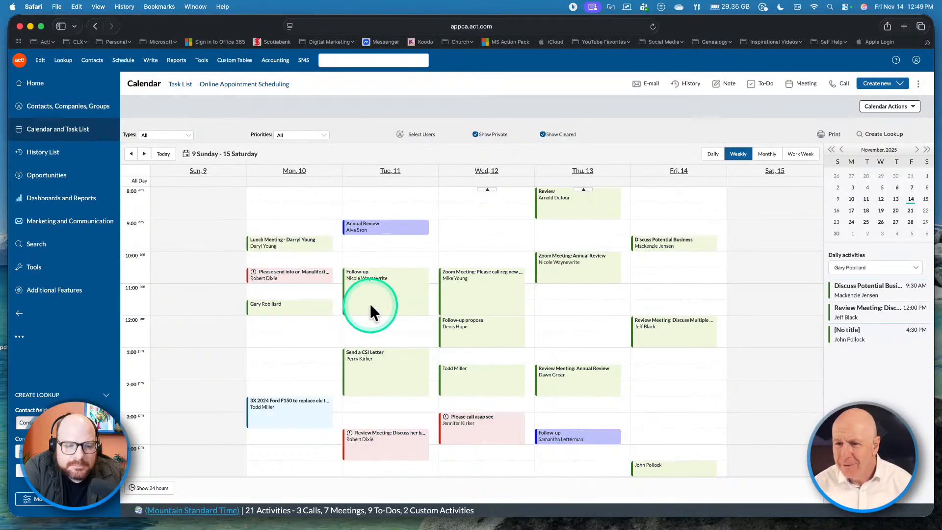
{"action": "mouse_move", "coordinate": [373, 304]}
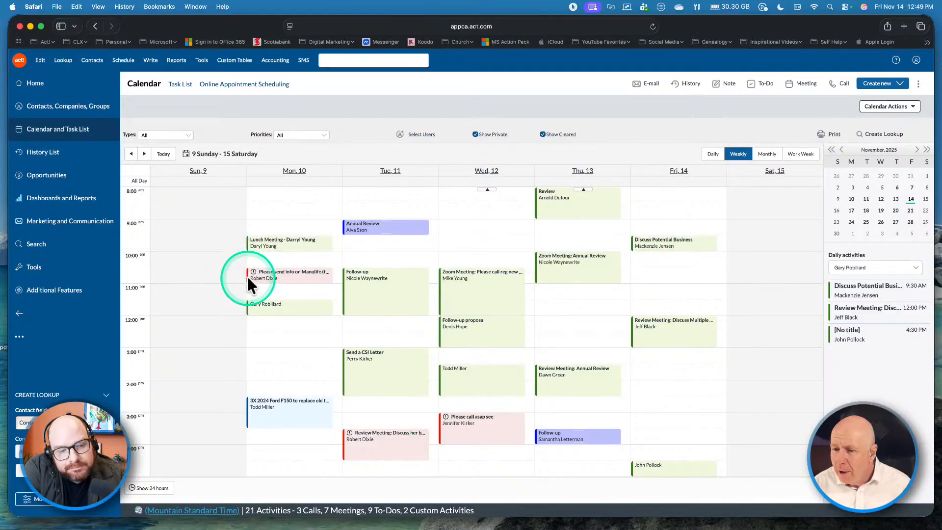
{"action": "mouse_move", "coordinate": [247, 276]}
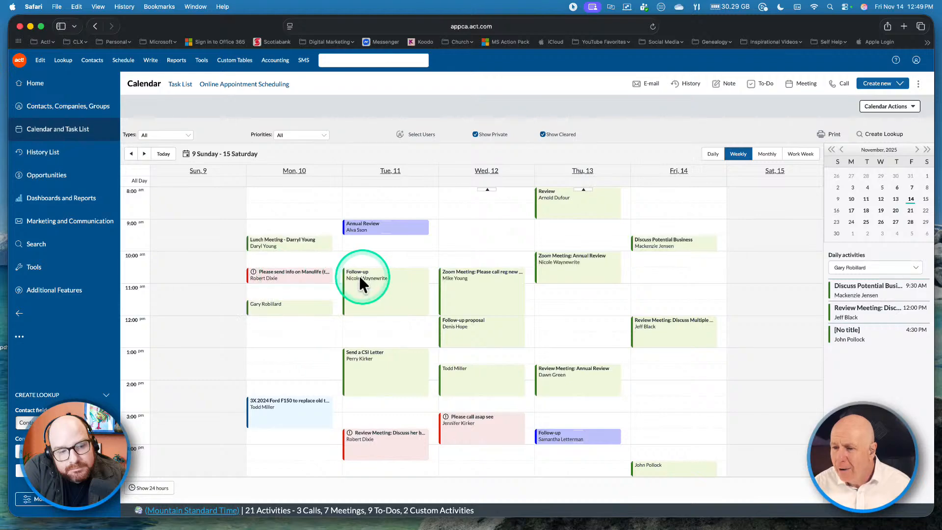
{"action": "mouse_move", "coordinate": [346, 277]}
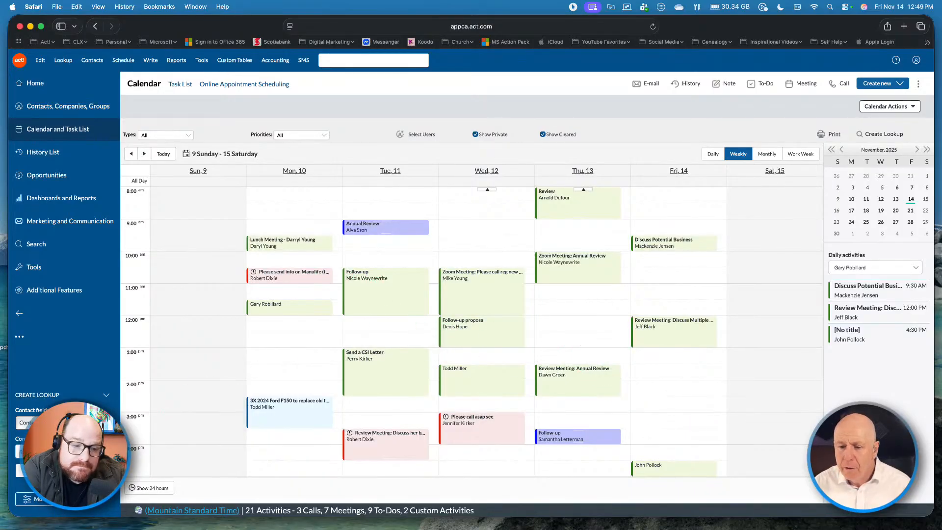
{"action": "left_click", "coordinate": [47, 471]}
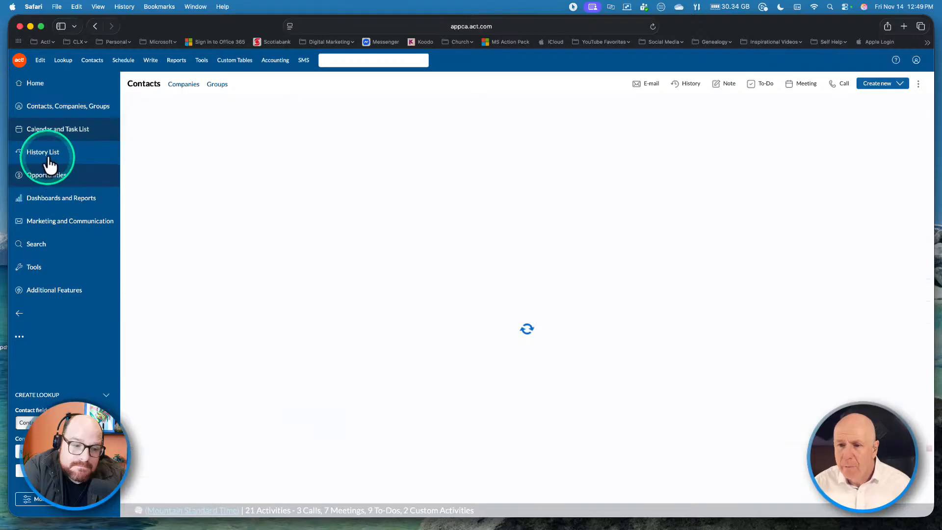
{"action": "left_click", "coordinate": [62, 137]}
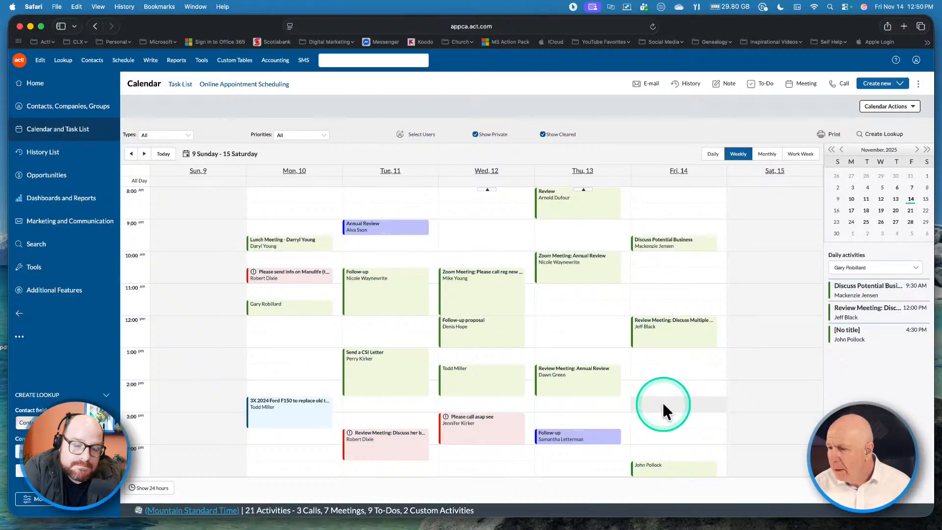
Step: Create a non-recurring 30-minute Cold Call meeting on Friday November 14 at 2:30 PM
{"action": "double_click", "coordinate": [663, 405]}
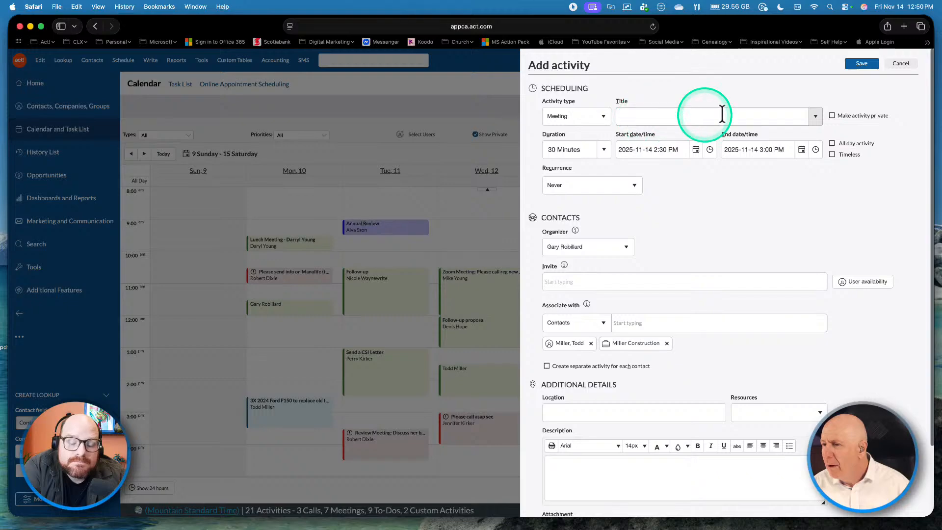
{"action": "left_click", "coordinate": [815, 117]}
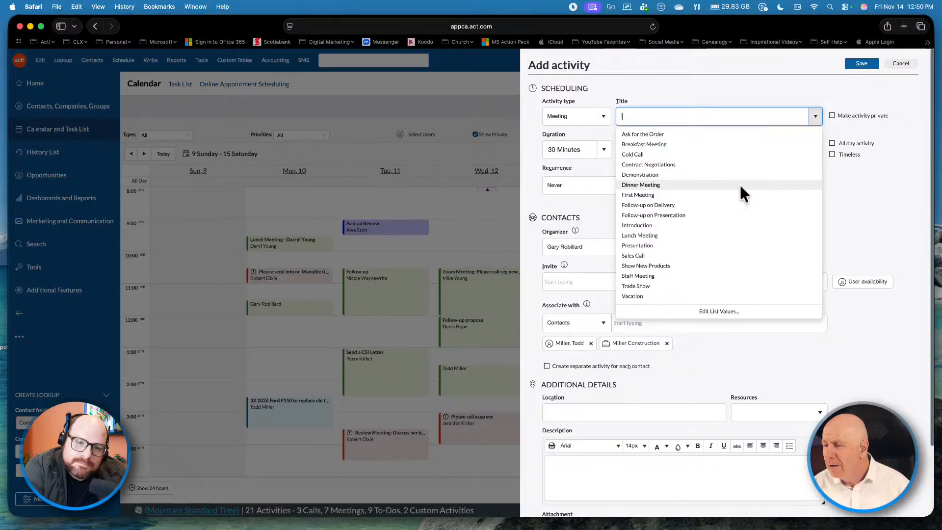
{"action": "left_click", "coordinate": [675, 156]}
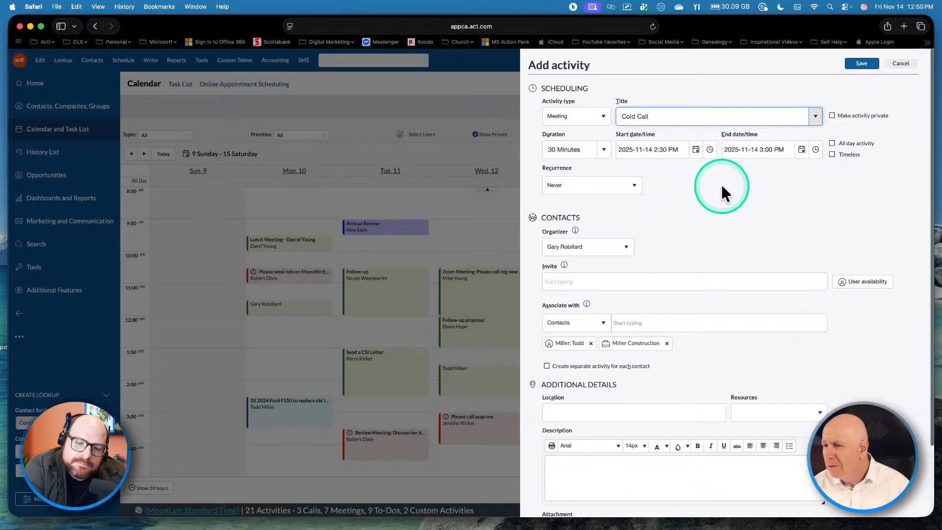
{"action": "left_click", "coordinate": [634, 185]}
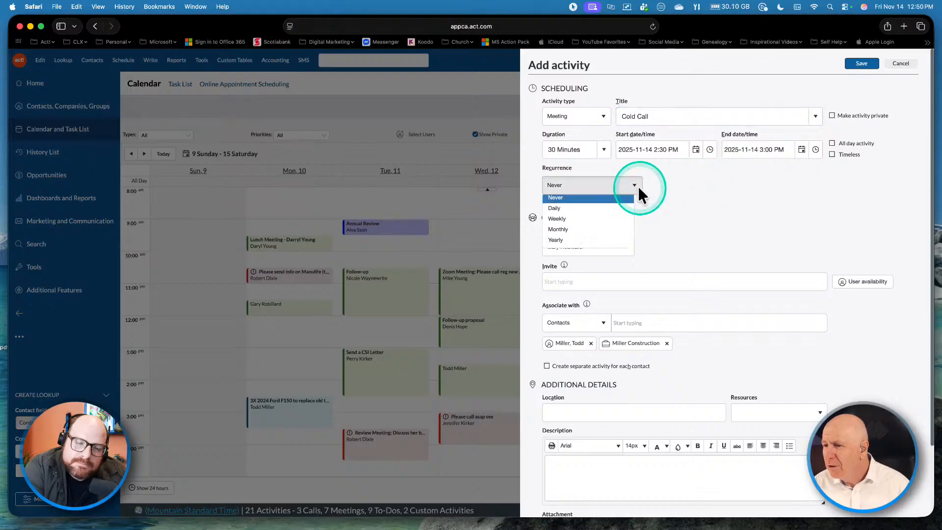
{"action": "left_click", "coordinate": [703, 187]}
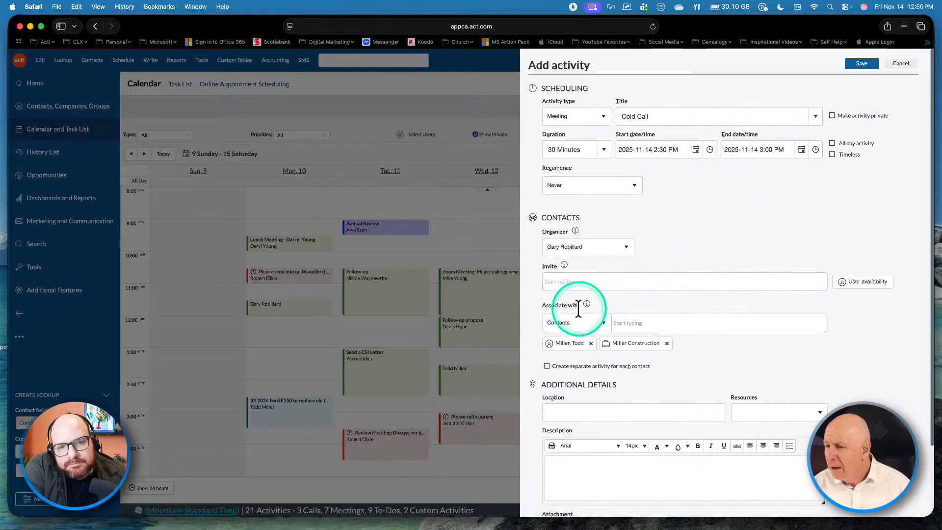
{"action": "left_click", "coordinate": [620, 281]}
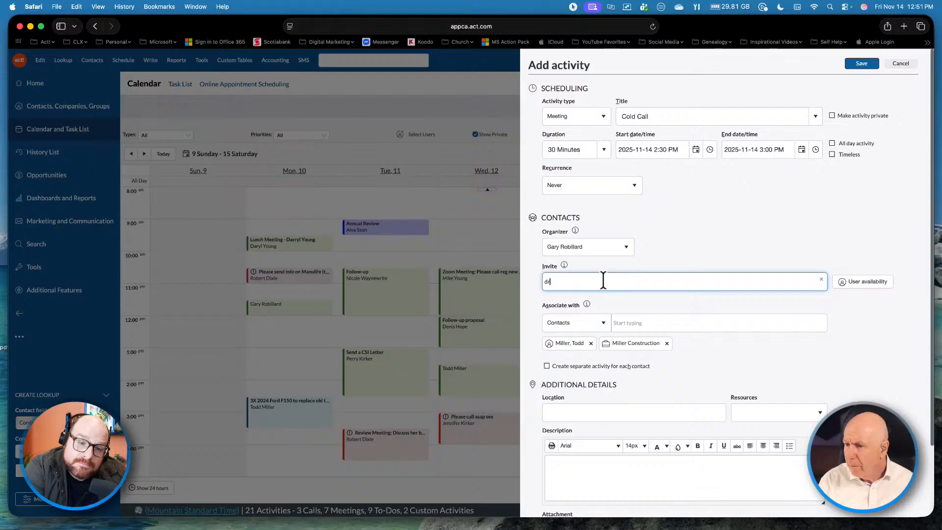
Step: Add the suggested contact as an invitee, review the form, and save the Cold Call meeting
{"action": "left_click", "coordinate": [592, 322]}
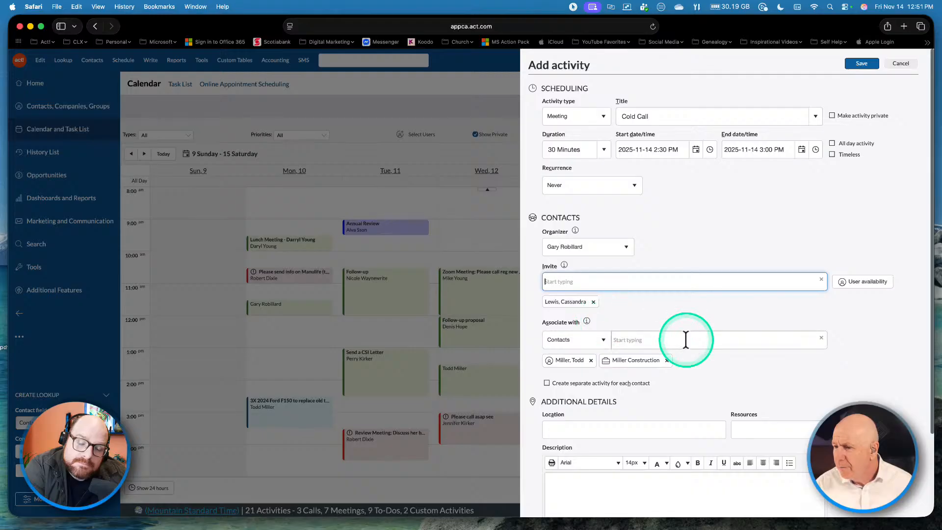
{"action": "left_click", "coordinate": [694, 341]}
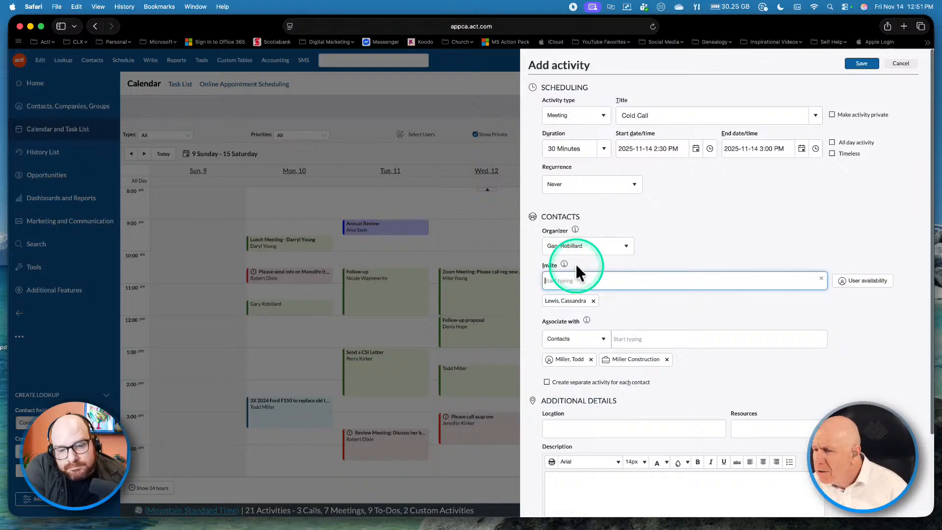
{"action": "scroll", "coordinate": [598, 307], "scroll_direction": "down", "scroll_amount": 1}
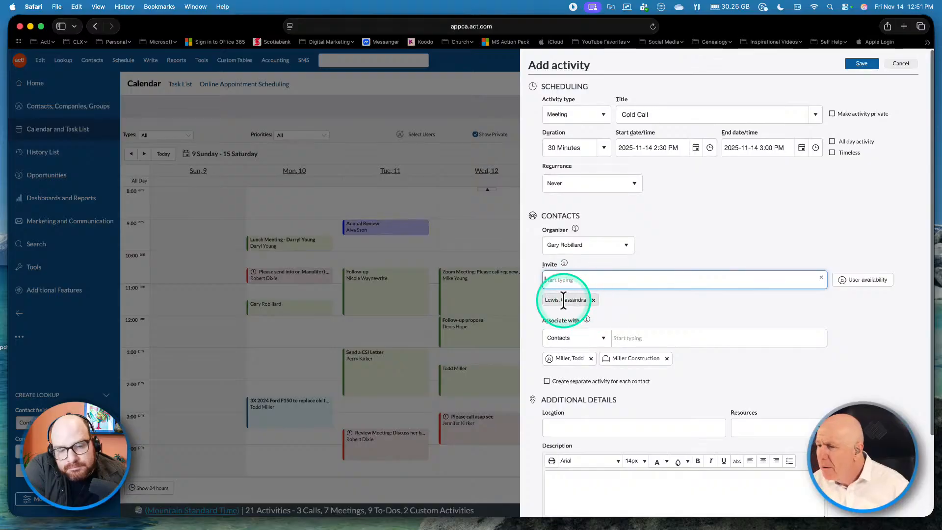
{"action": "scroll", "coordinate": [599, 324], "scroll_direction": "down", "scroll_amount": 2}
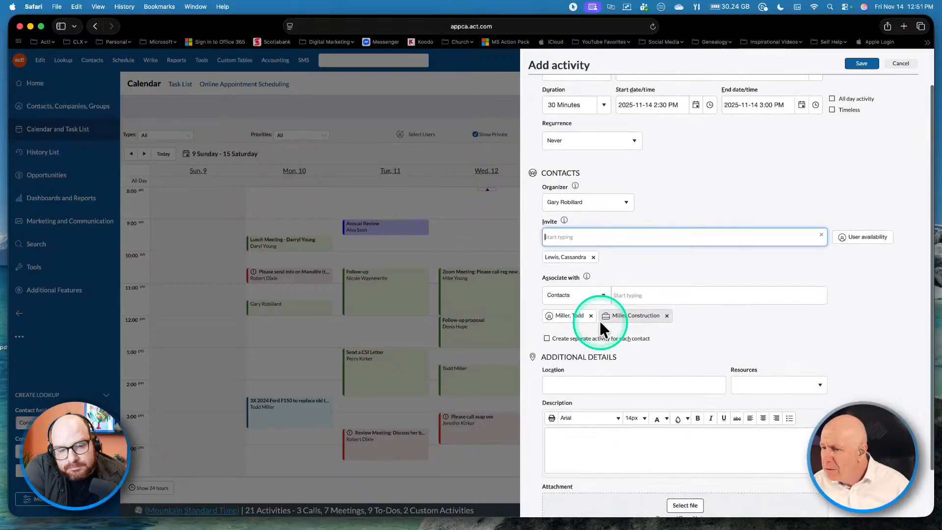
{"action": "scroll", "coordinate": [599, 319], "scroll_direction": "down", "scroll_amount": 1}
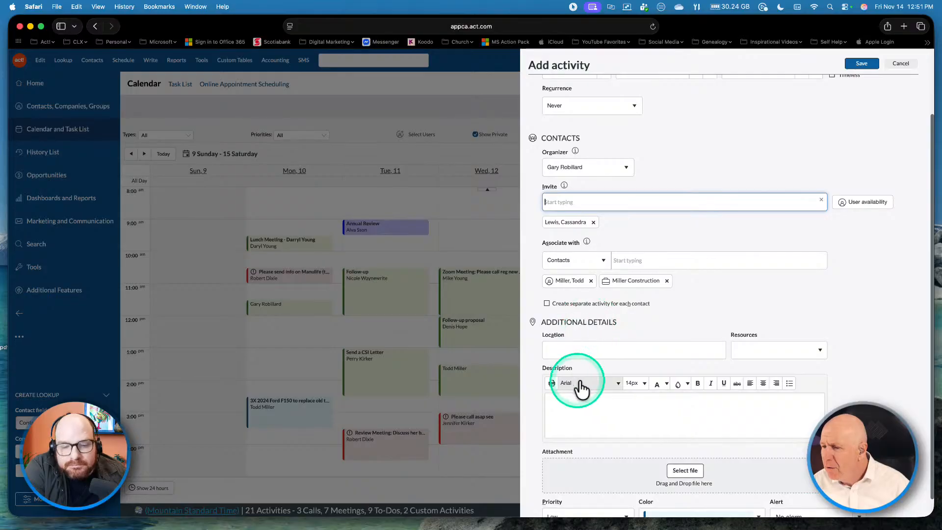
{"action": "scroll", "coordinate": [579, 402], "scroll_direction": "down", "scroll_amount": 1}
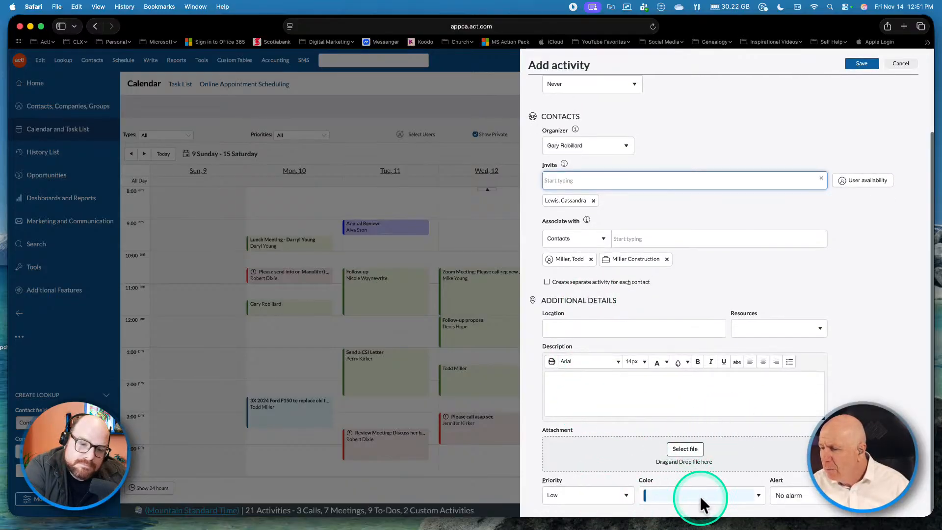
{"action": "scroll", "coordinate": [763, 417], "scroll_direction": "up", "scroll_amount": 5}
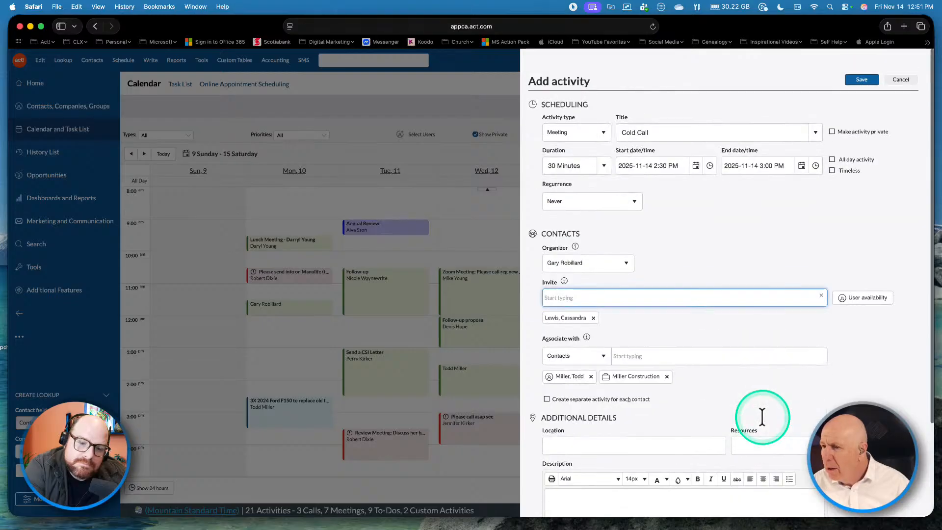
{"action": "scroll", "coordinate": [762, 418], "scroll_direction": "down", "scroll_amount": 3}
{"action": "scroll", "coordinate": [761, 418], "scroll_direction": "up", "scroll_amount": 3}
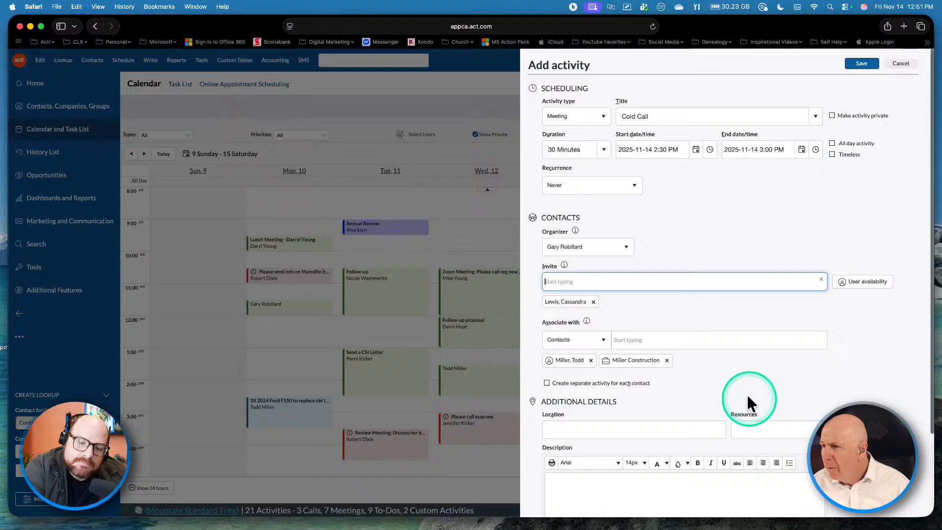
{"action": "scroll", "coordinate": [688, 352], "scroll_direction": "down", "scroll_amount": 5}
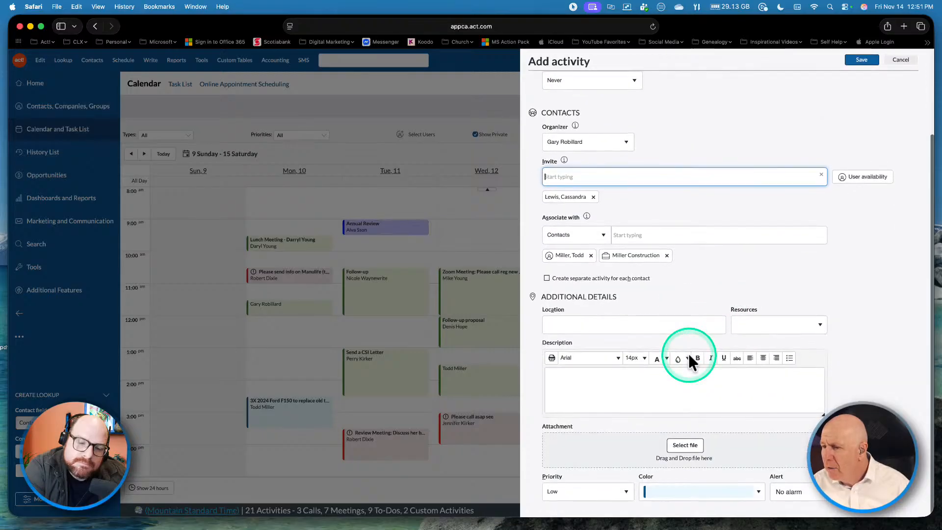
{"action": "left_click", "coordinate": [861, 63]}
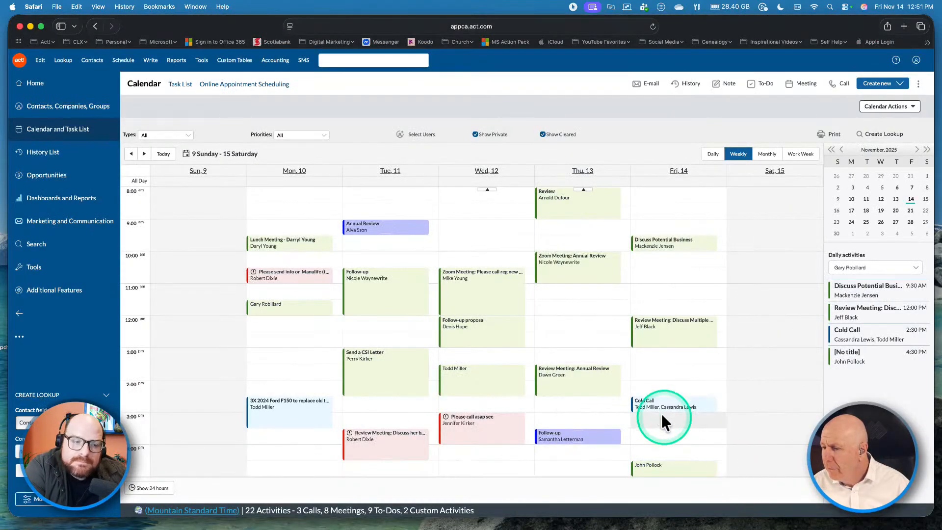
Step: Switch from the weekly calendar to the Task List view
{"action": "left_click", "coordinate": [817, 514]}
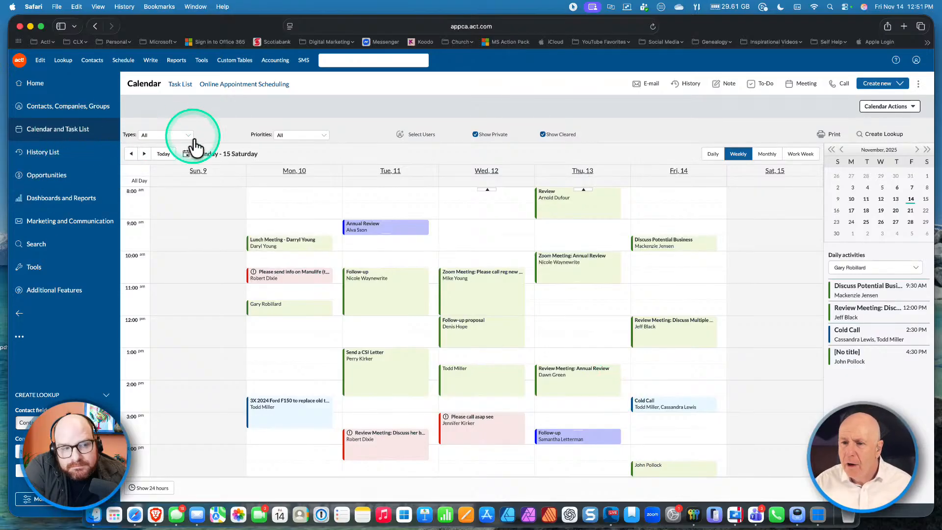
{"action": "left_click", "coordinate": [178, 88]}
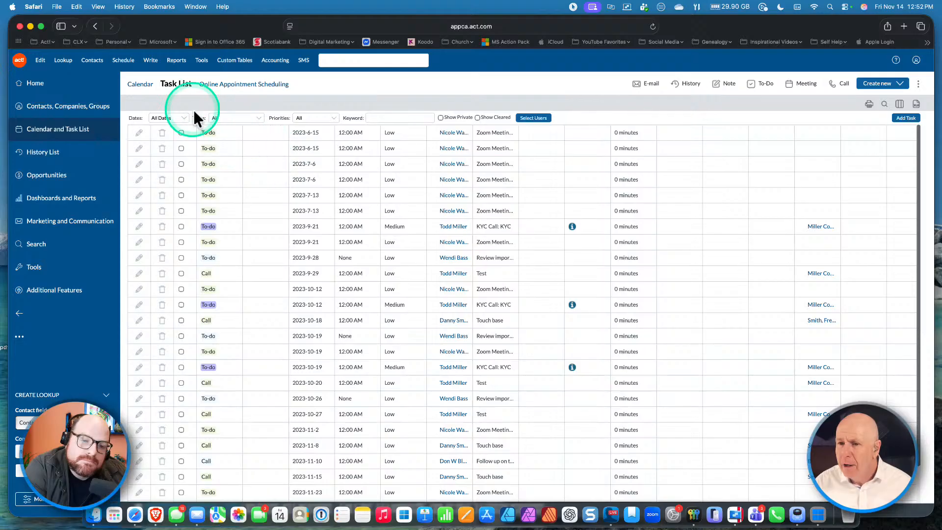
Step: Set the task list Dates filter to Next Week, leaving Types and Priorities unchanged
{"action": "left_click", "coordinate": [184, 117]}
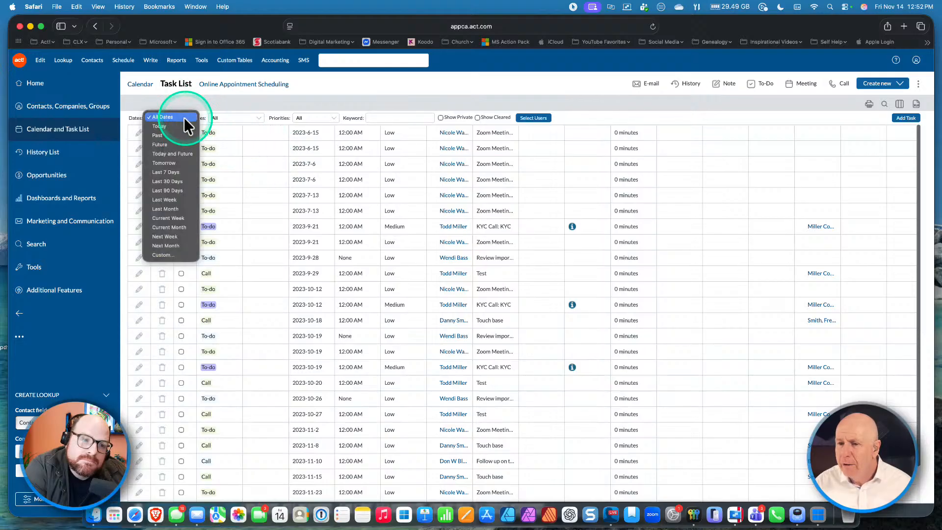
{"action": "left_click", "coordinate": [167, 153]}
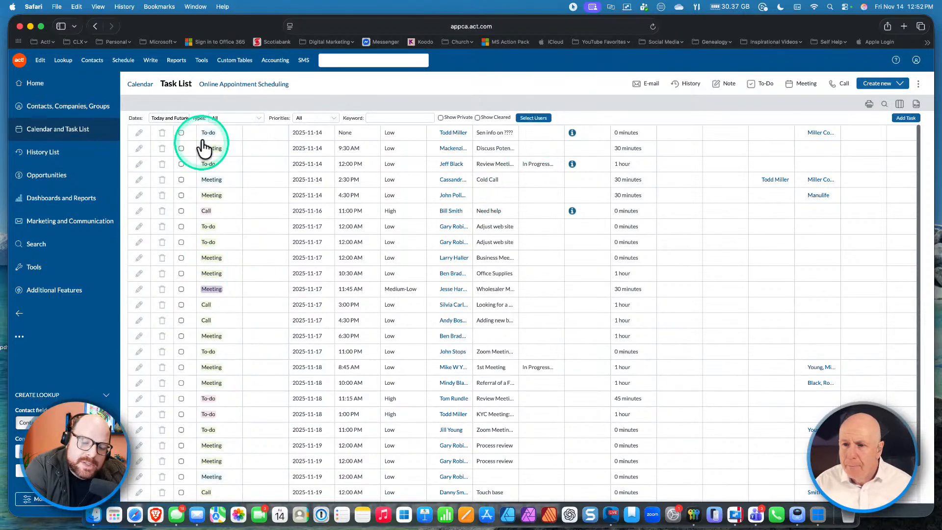
{"action": "left_click", "coordinate": [185, 119]}
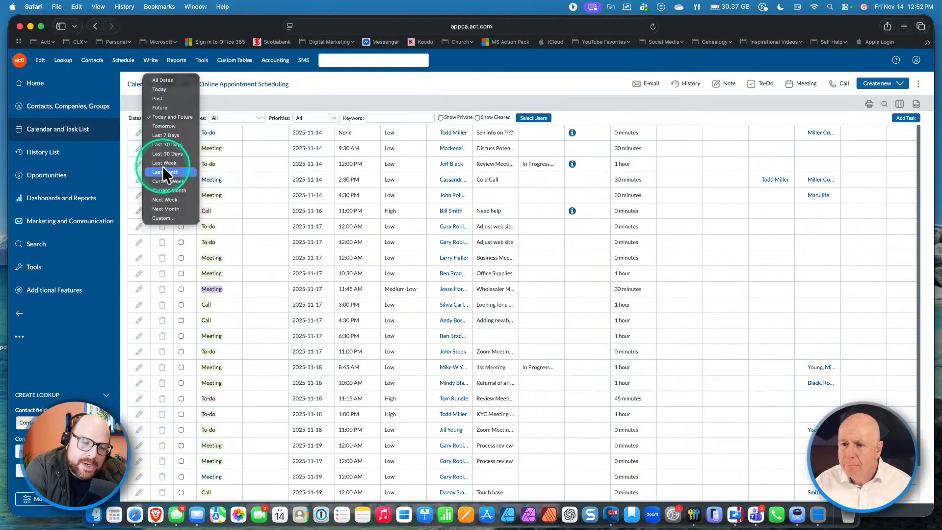
{"action": "left_click", "coordinate": [162, 201]}
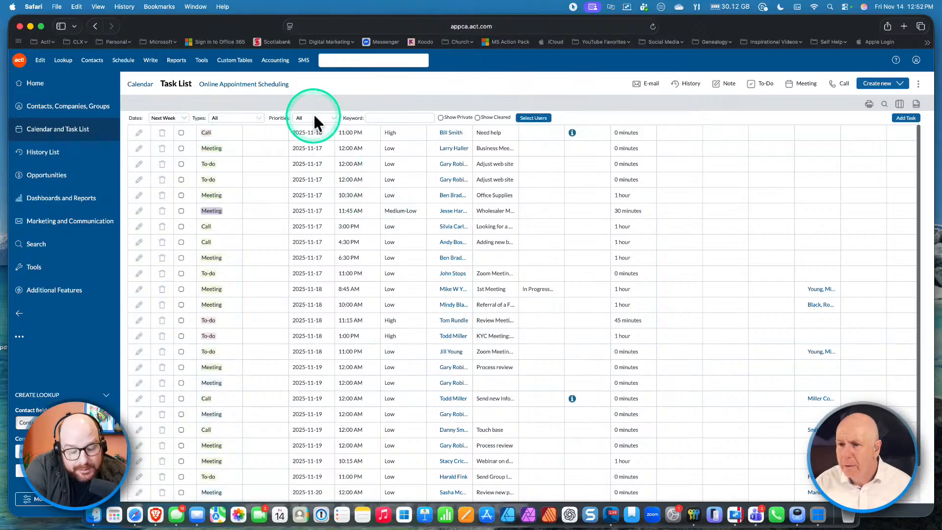
{"action": "left_click", "coordinate": [258, 119]}
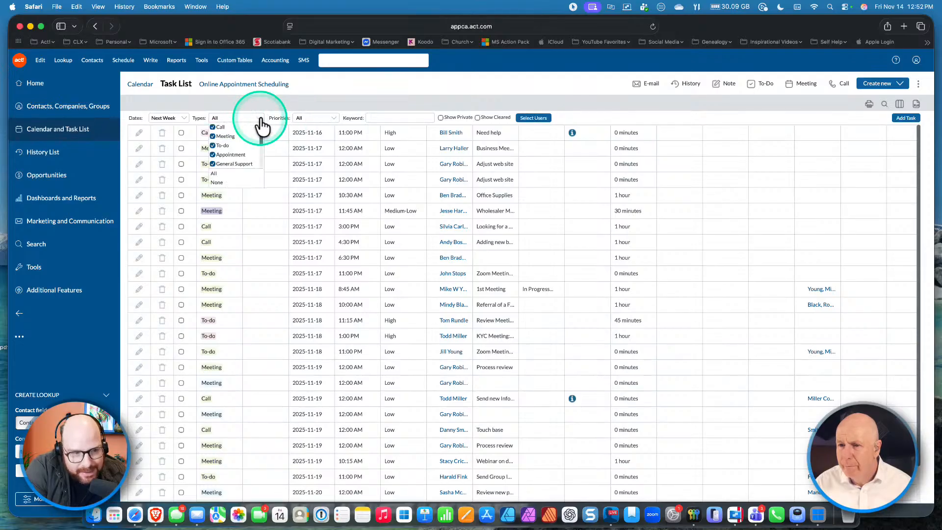
{"action": "left_click", "coordinate": [324, 124]}
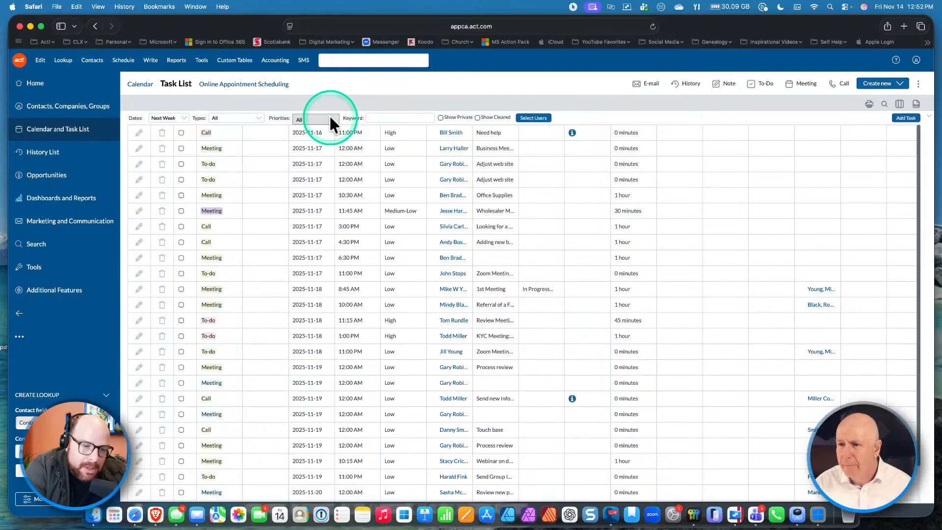
{"action": "left_click", "coordinate": [334, 121]}
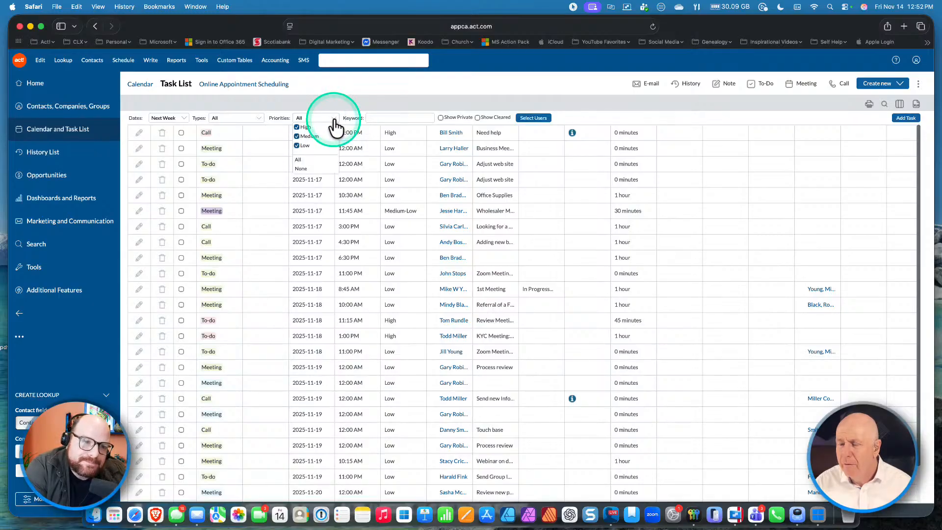
Step: Limit the task list to one selected user via Selected users and save
{"action": "left_click", "coordinate": [539, 118]}
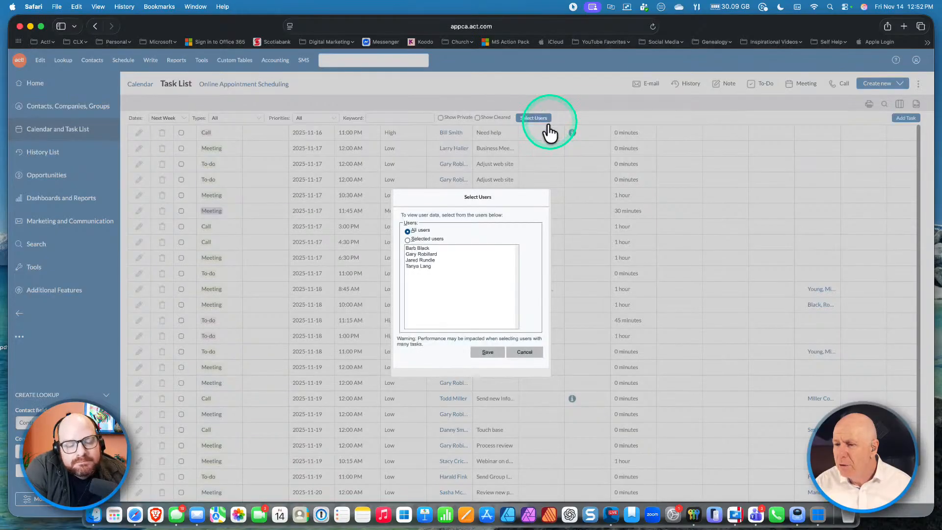
{"action": "left_click", "coordinate": [408, 239]}
{"action": "left_click", "coordinate": [408, 249]}
{"action": "left_click", "coordinate": [410, 254]}
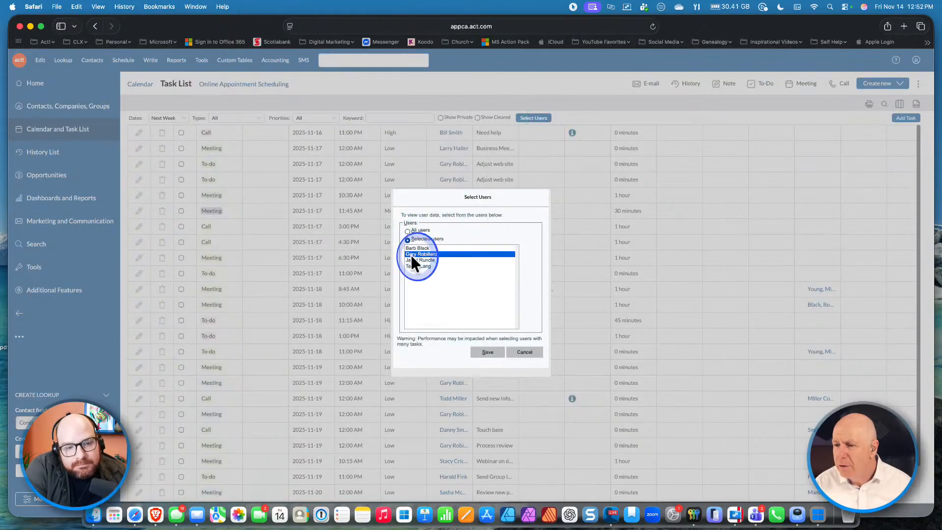
{"action": "left_click", "coordinate": [486, 352]}
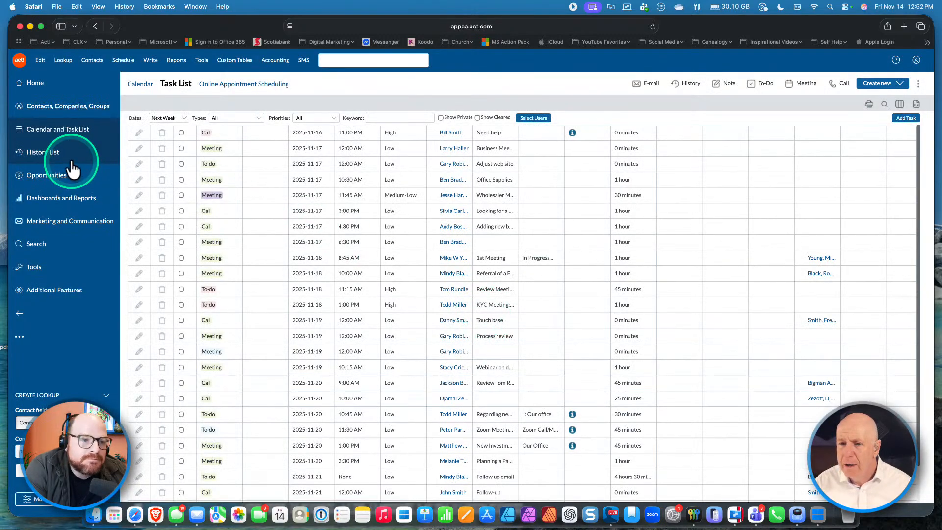
Step: Return to the web calendar, then bring up the desktop client's 11/10–11/14 work-week calendar
{"action": "left_click", "coordinate": [146, 84]}
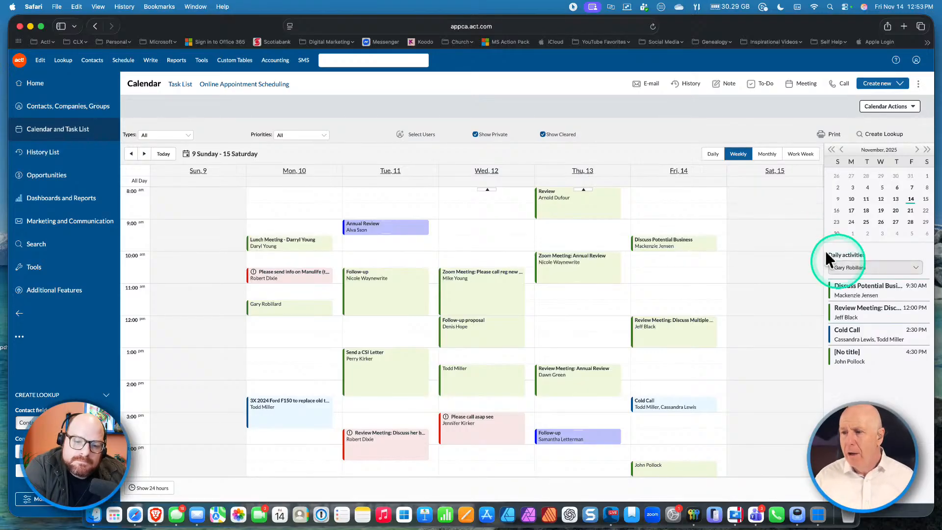
{"action": "mouse_move", "coordinate": [449, 274]}
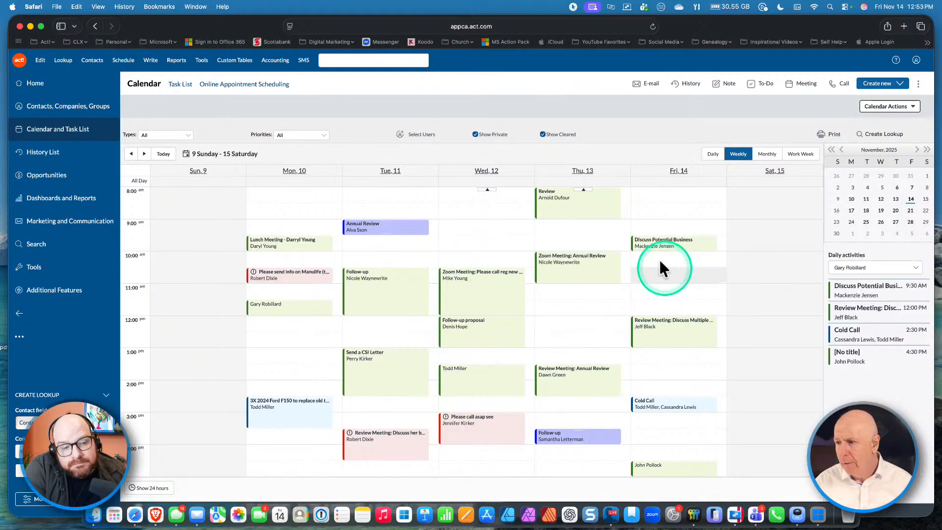
{"action": "key", "text": "ctrl+Left"}
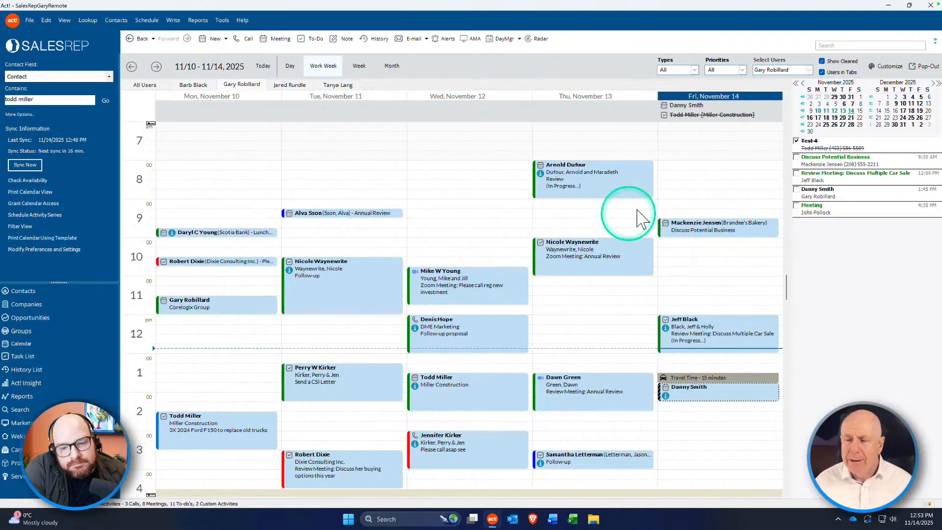
Step: Go back to the web app and reopen the Task List still filtered to next week
{"action": "key", "text": "ctrl+Right"}
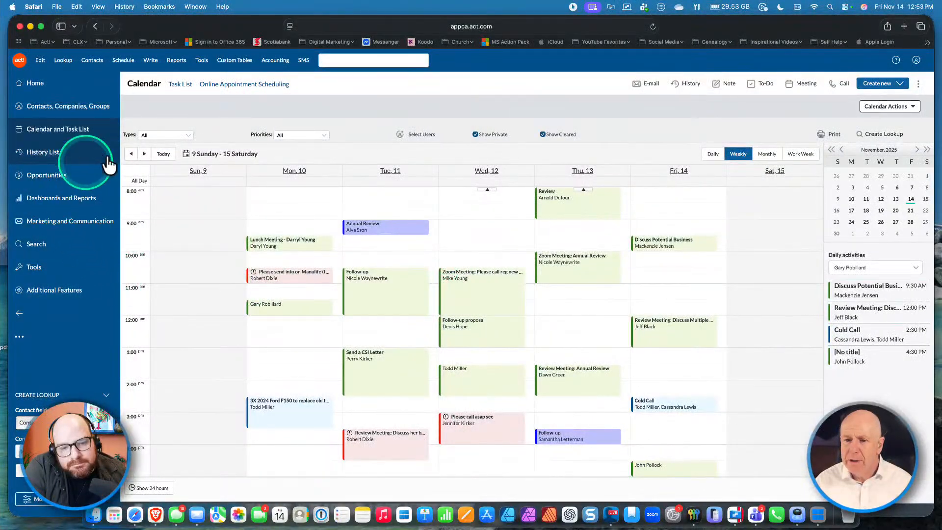
{"action": "left_click", "coordinate": [180, 85]}
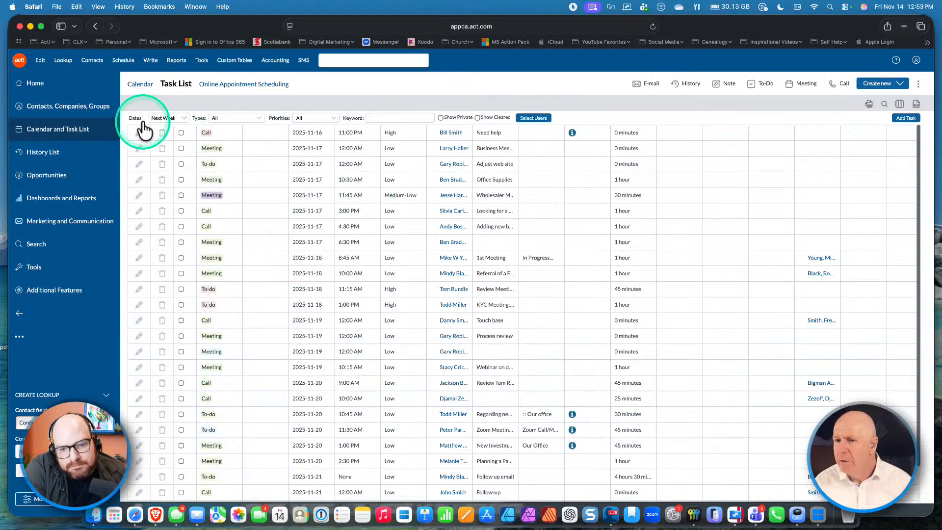
Step: Filter the task list to past dates and open Clear Activity for the 2023-06-15 Zoom Meeting to-do
{"action": "left_click", "coordinate": [174, 118]}
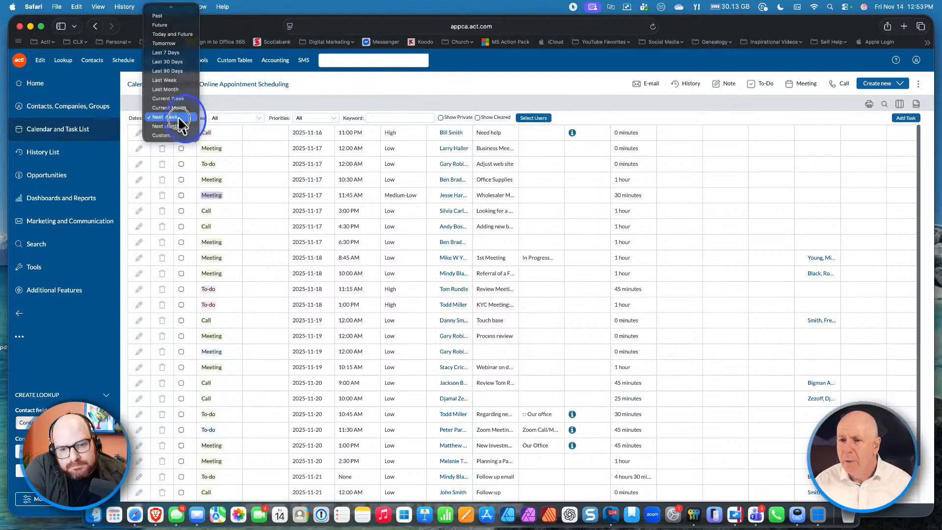
{"action": "left_click", "coordinate": [161, 16]}
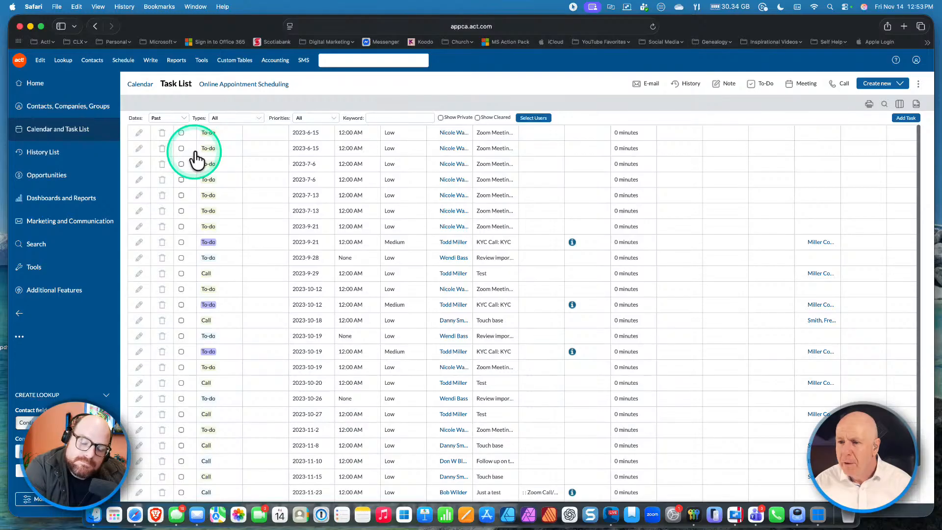
{"action": "left_click", "coordinate": [181, 148]}
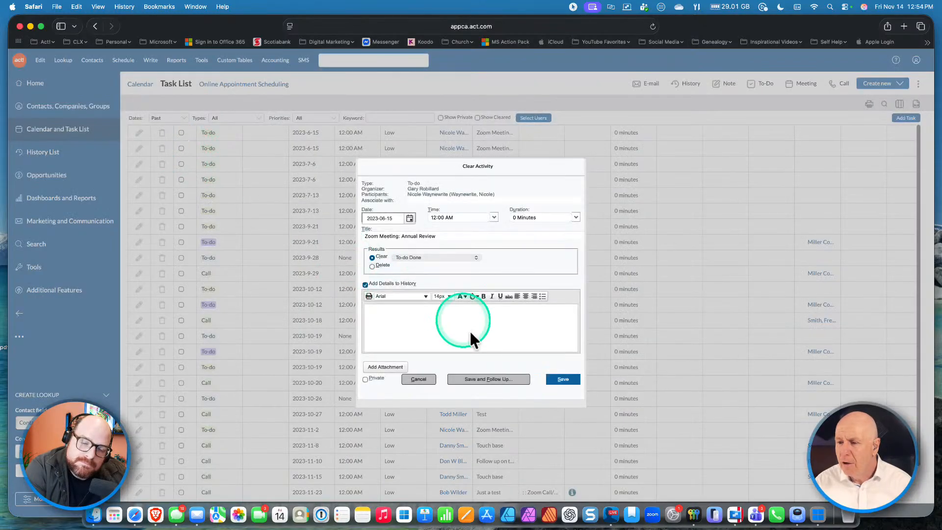
Step: Clear the 2023-06-15 Zoom Meeting: Annual Review to-do as done
{"action": "left_click", "coordinate": [386, 314]}
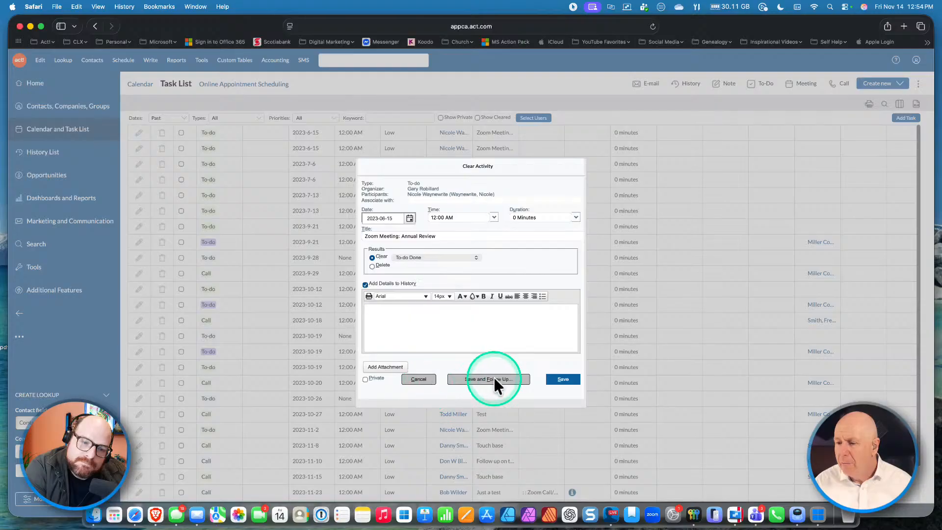
{"action": "left_click", "coordinate": [565, 379]}
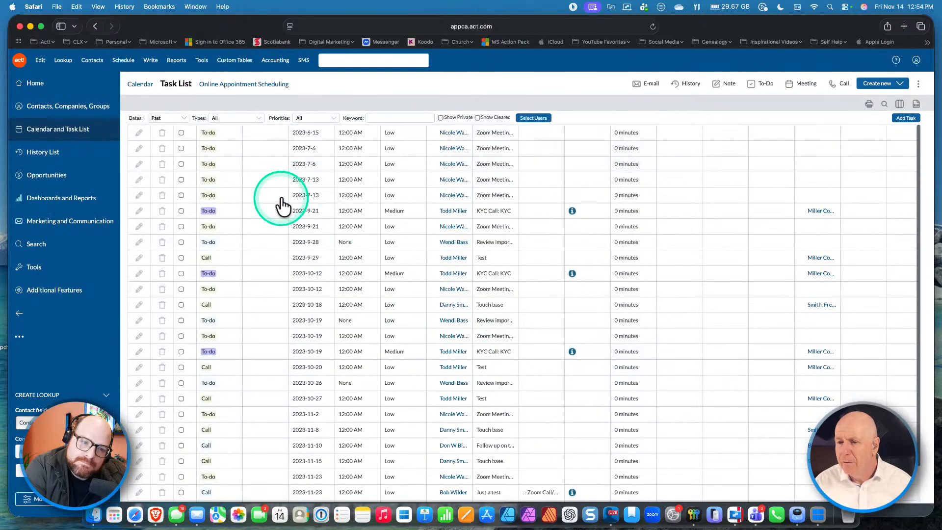
Step: Move to the desktop Act! workspace and show its Task List of 23 current-week activities
{"action": "key", "text": "ctrl+Left"}
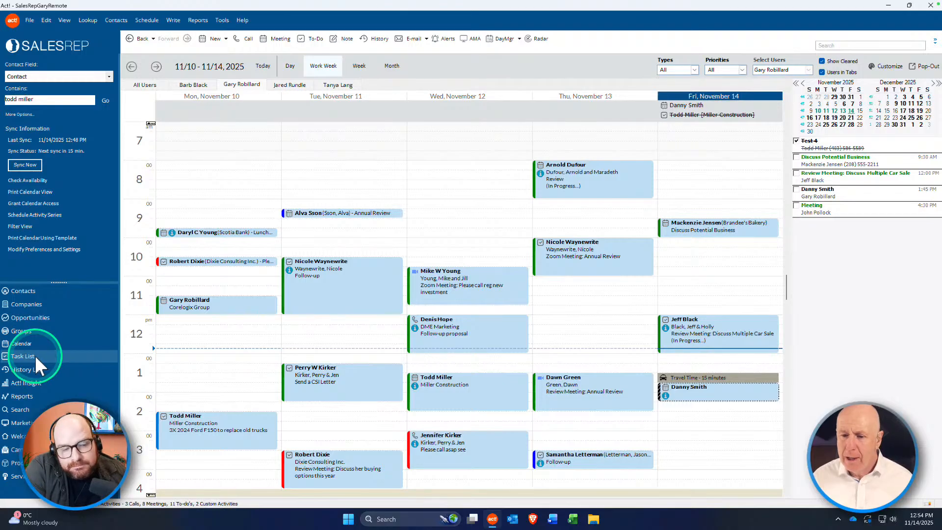
{"action": "key", "text": "ctrl+Right"}
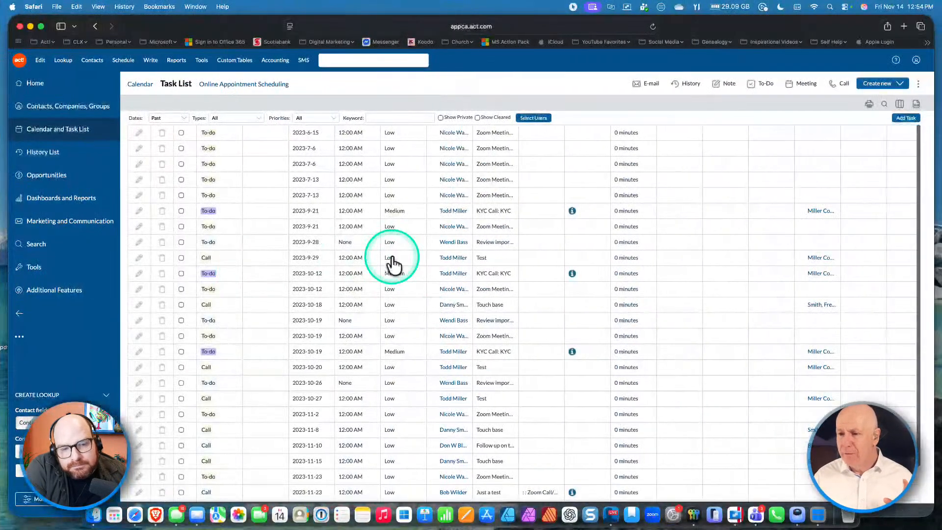
{"action": "key", "text": "ctrl+Left"}
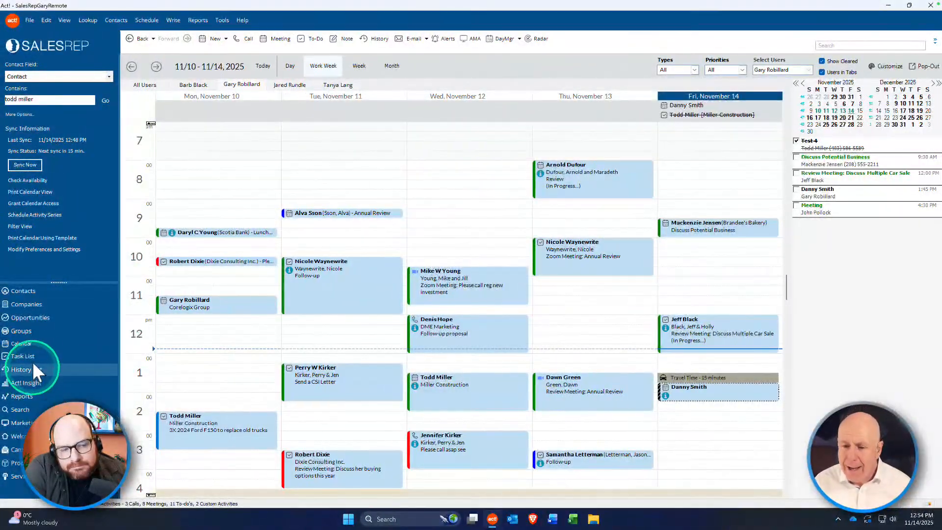
{"action": "left_click", "coordinate": [33, 354]}
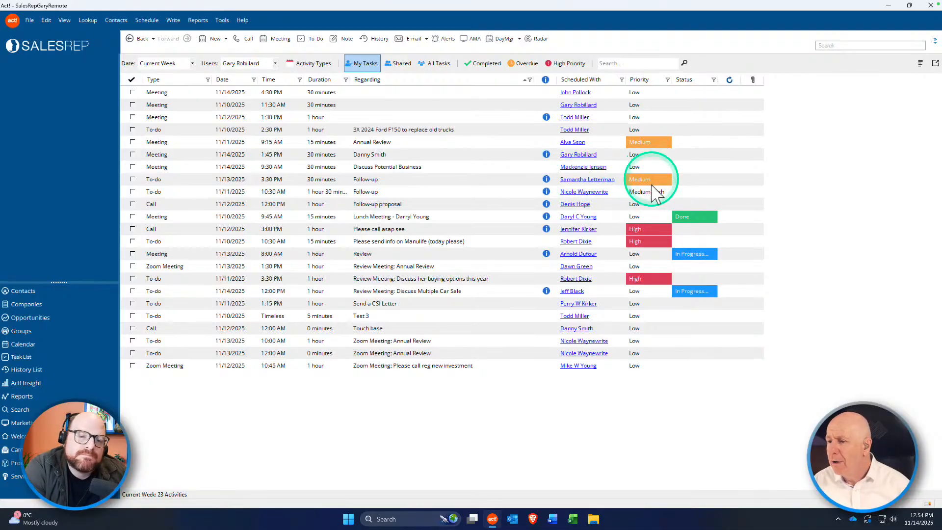
{"action": "left_click", "coordinate": [704, 220]}
{"action": "left_click", "coordinate": [704, 182]}
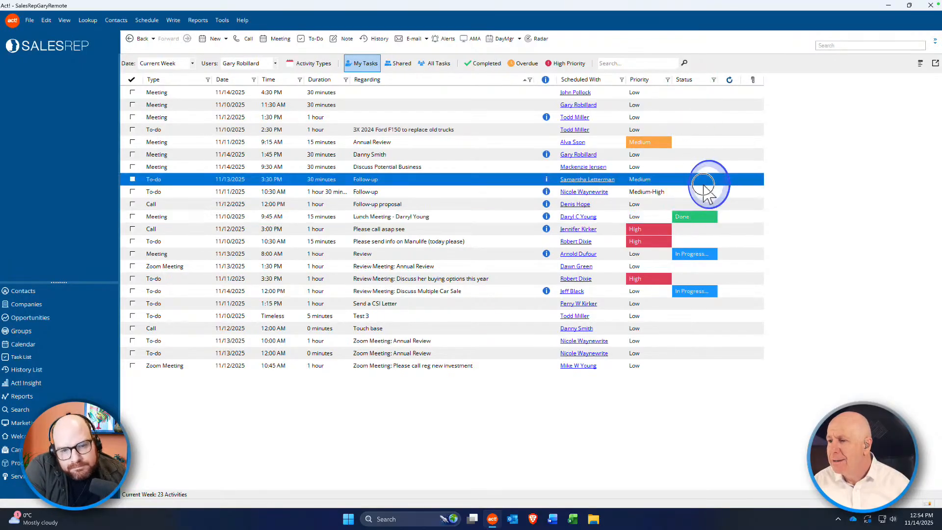
{"action": "left_click", "coordinate": [701, 182]}
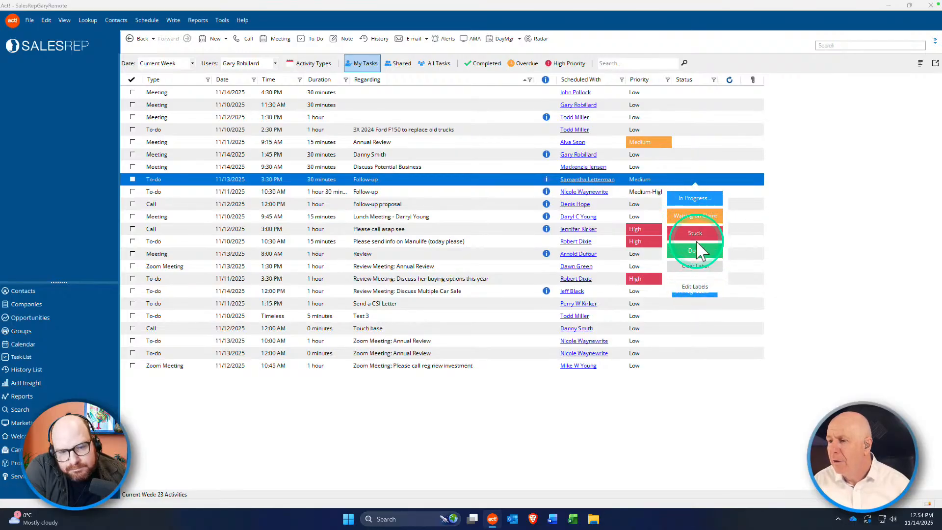
{"action": "left_click", "coordinate": [812, 120]}
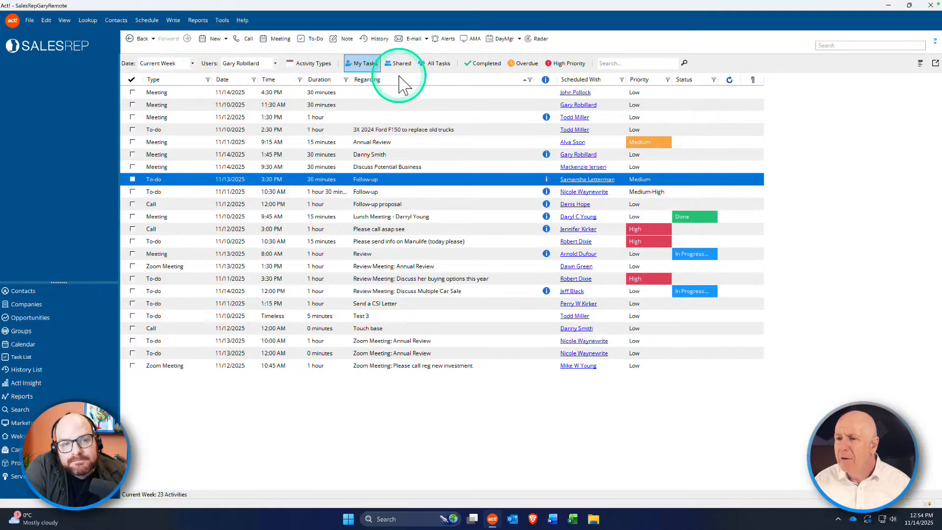
Step: Apply the Shared, All Tasks and Completed filters, leaving only the Test 4 to-do
{"action": "left_click", "coordinate": [395, 65]}
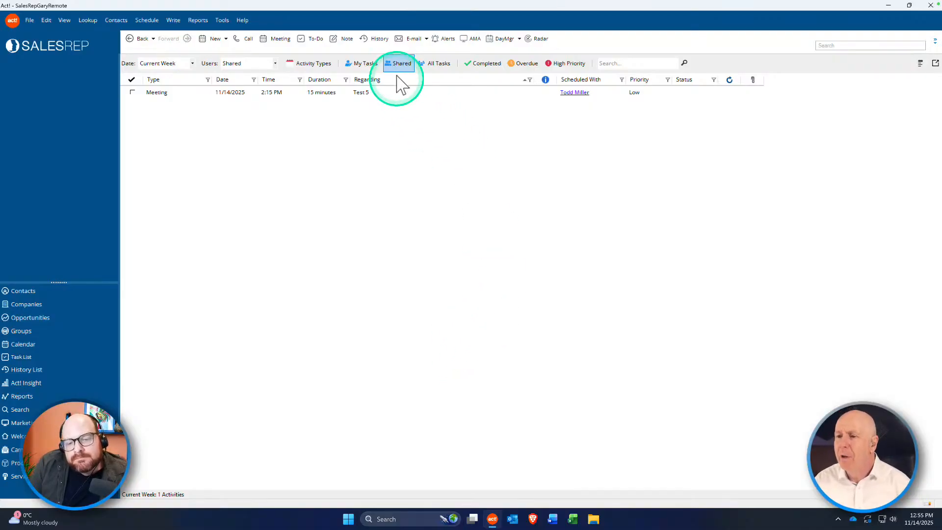
{"action": "left_click", "coordinate": [429, 70]}
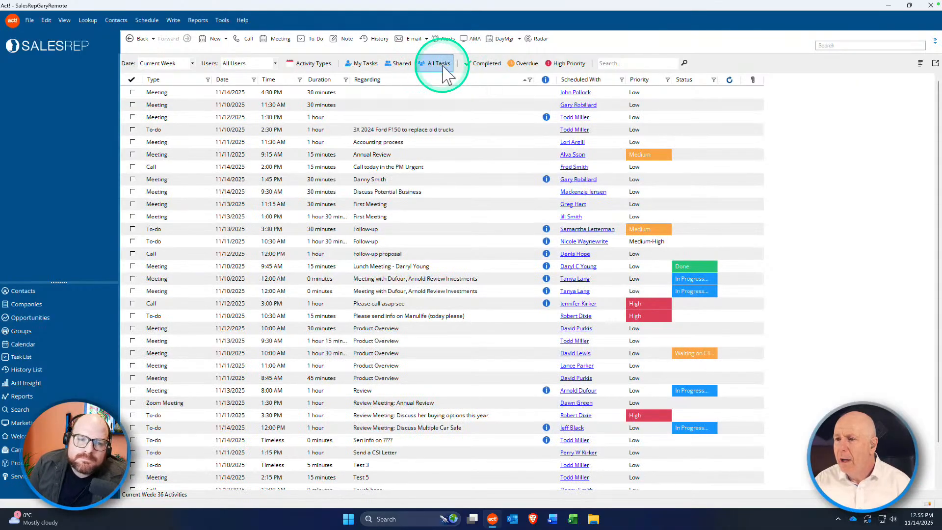
{"action": "left_click", "coordinate": [482, 67]}
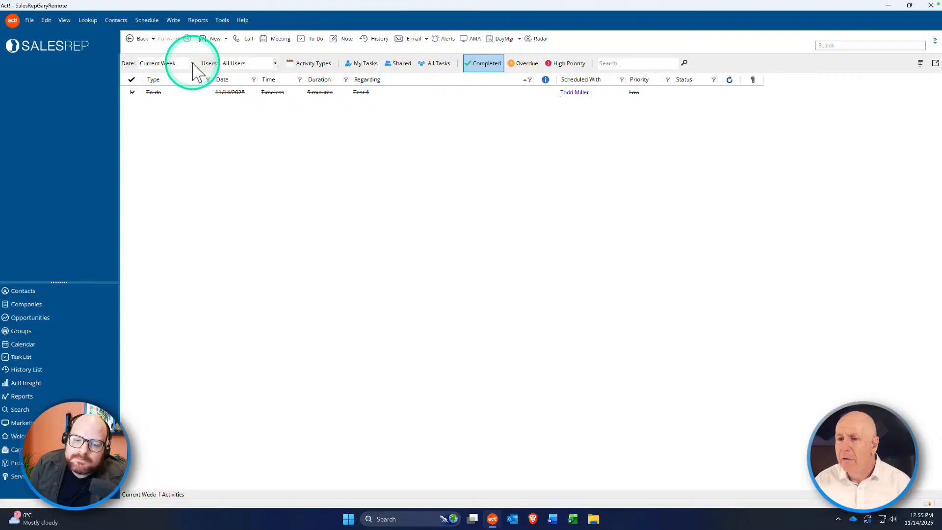
Step: Set the Date range to Today and Past, listing 18 completed activities for all users
{"action": "left_click", "coordinate": [313, 63]}
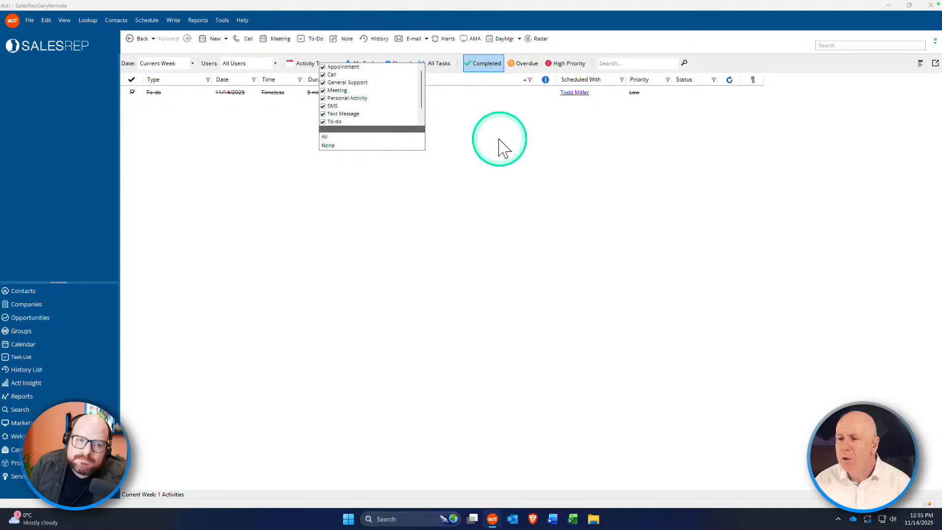
{"action": "left_click", "coordinate": [479, 130]}
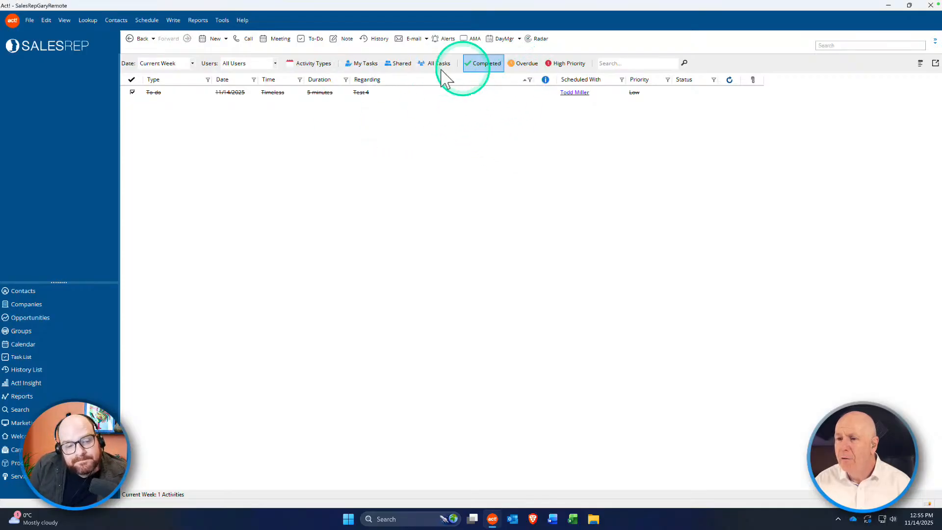
{"action": "left_click", "coordinate": [185, 62]}
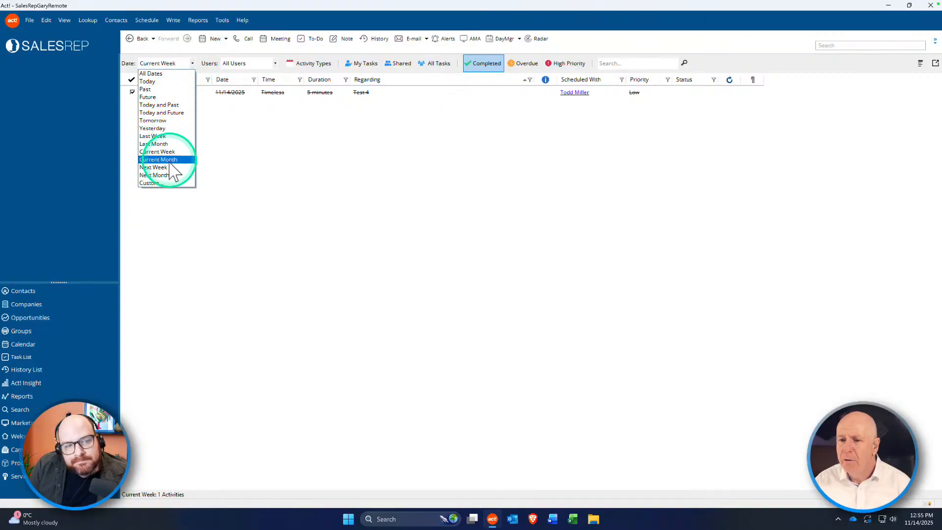
{"action": "left_click", "coordinate": [162, 113]}
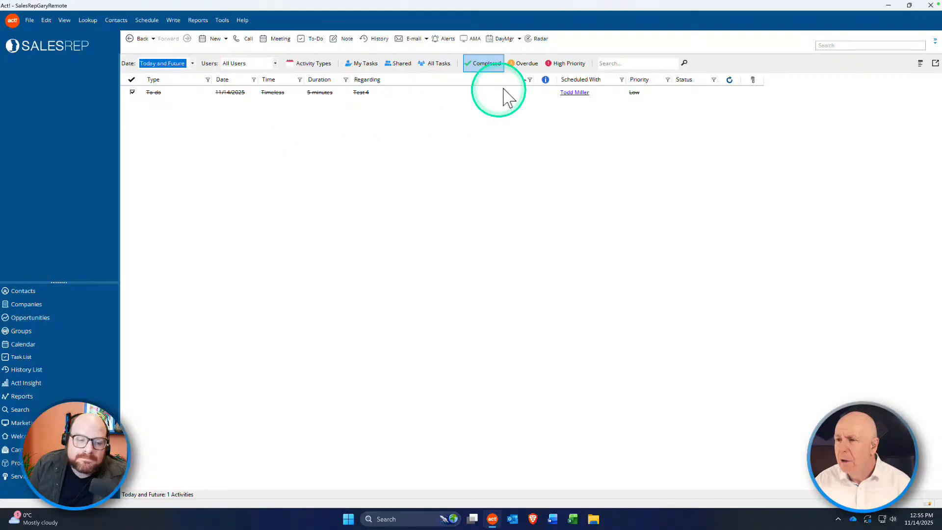
{"action": "left_click", "coordinate": [192, 63]}
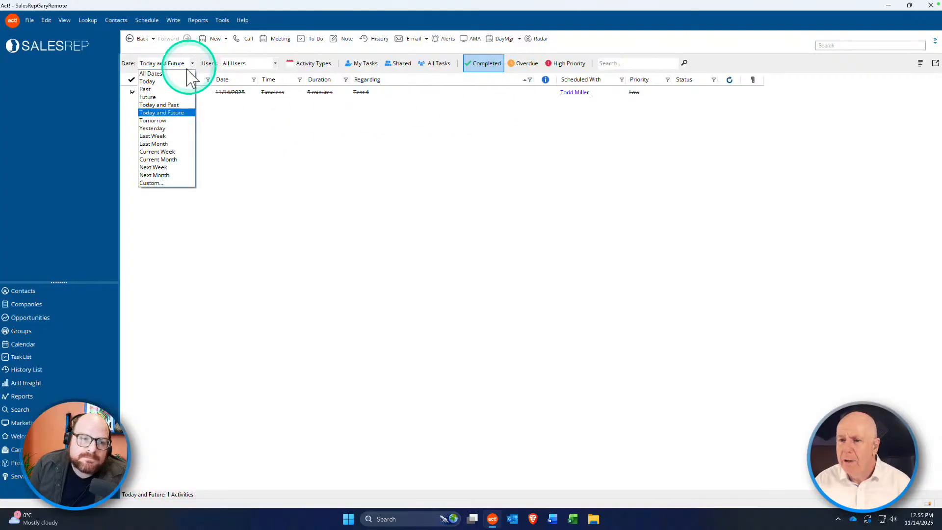
{"action": "left_click", "coordinate": [168, 104]}
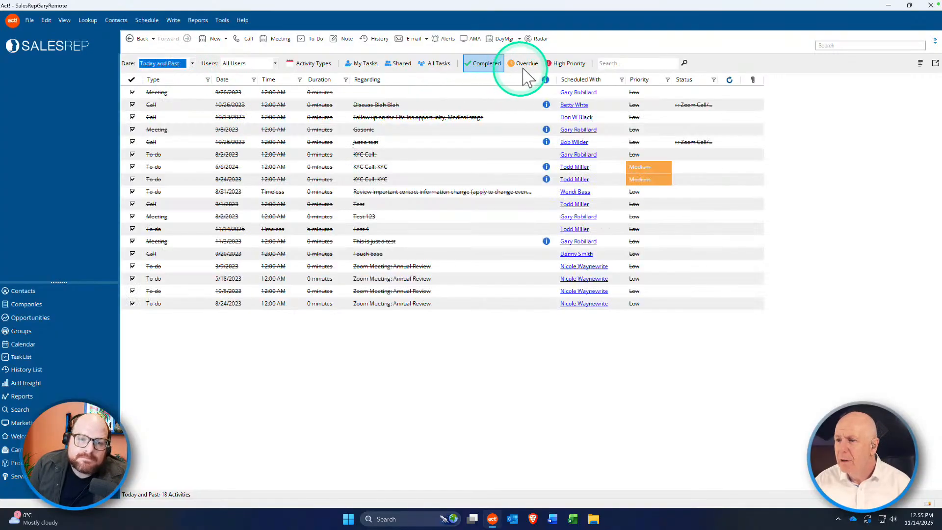
Step: Turn on the Overdue filter, drop the Completed filter, and try then remove High Priority
{"action": "left_click", "coordinate": [525, 64]}
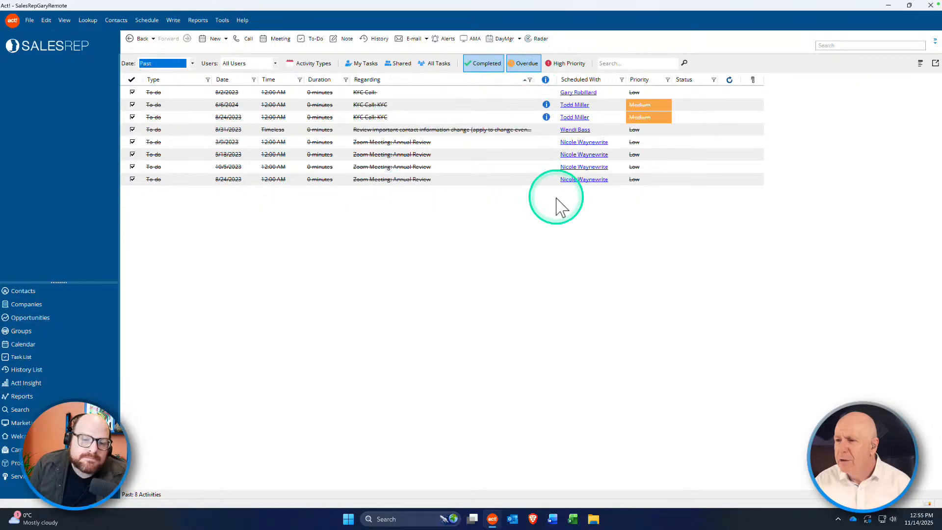
{"action": "left_click", "coordinate": [493, 63]}
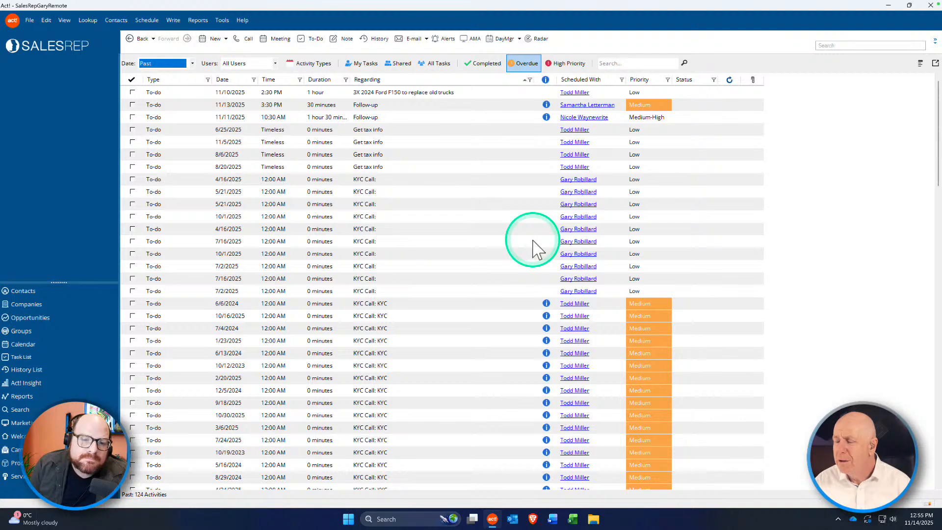
{"action": "left_click", "coordinate": [566, 67]}
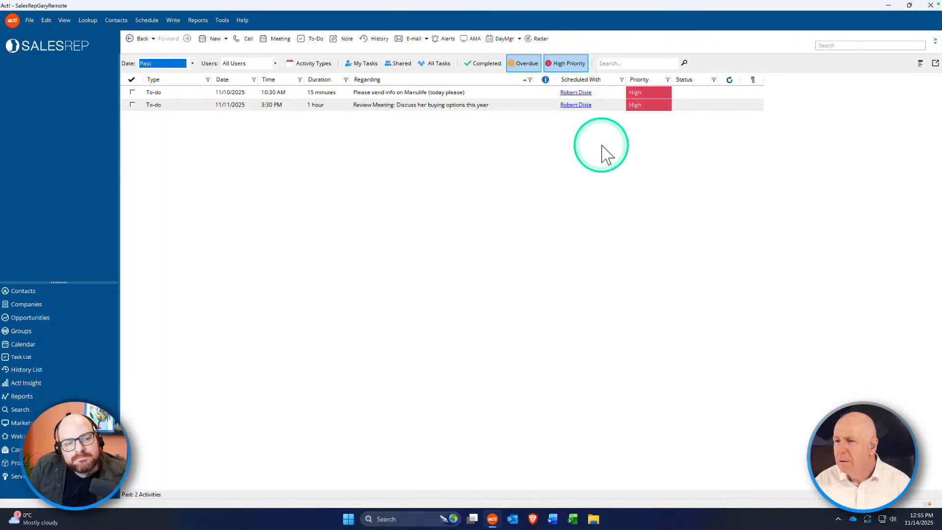
{"action": "left_click", "coordinate": [563, 65]}
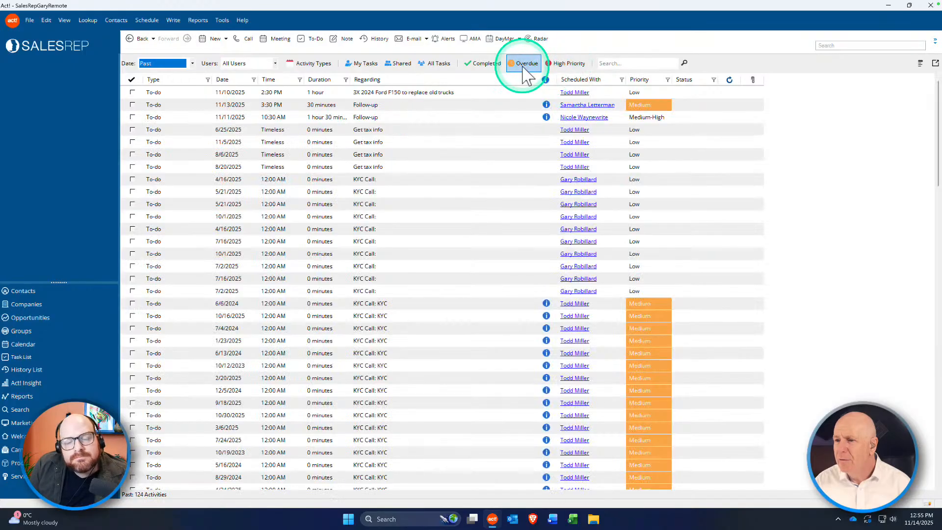
Step: Switch back to My Tasks with the Overdue filter off, showing the user's own open tasks
{"action": "left_click", "coordinate": [363, 63]}
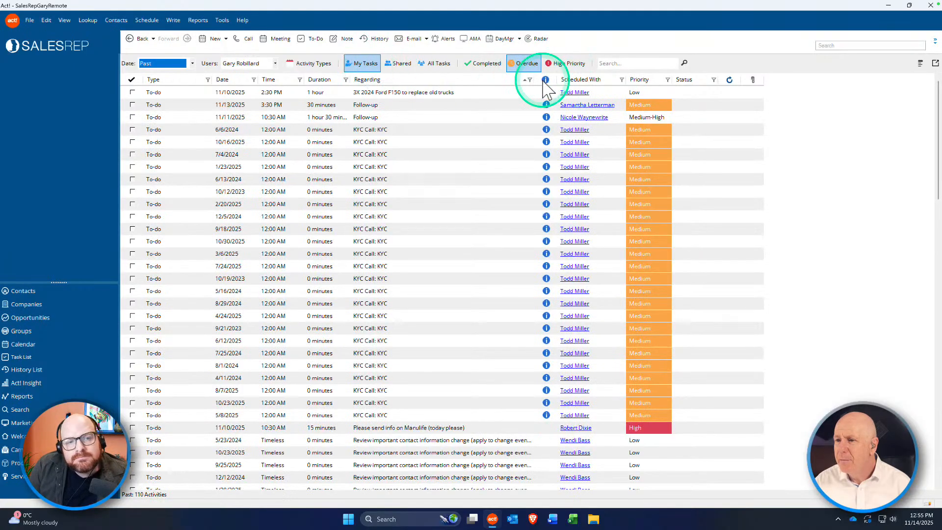
{"action": "left_click", "coordinate": [526, 63]}
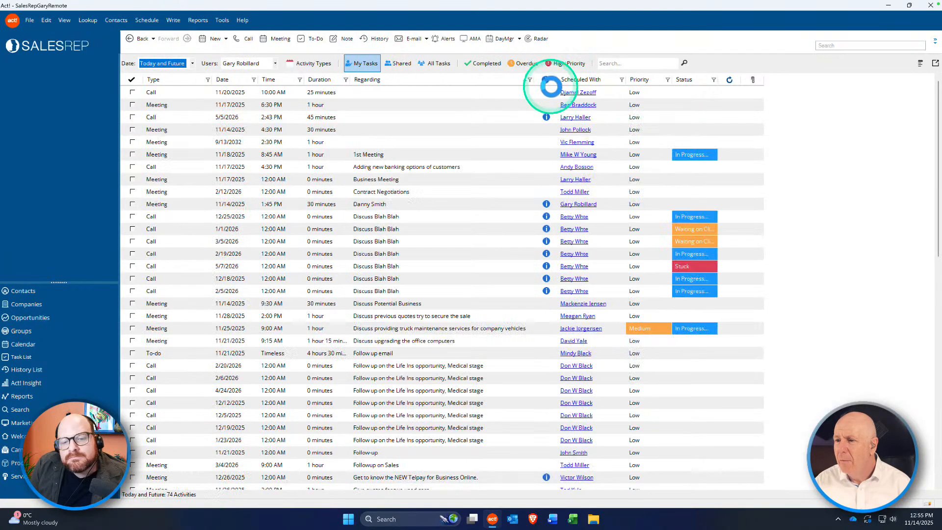
{"action": "left_click", "coordinate": [527, 63]}
{"action": "left_click", "coordinate": [527, 64]}
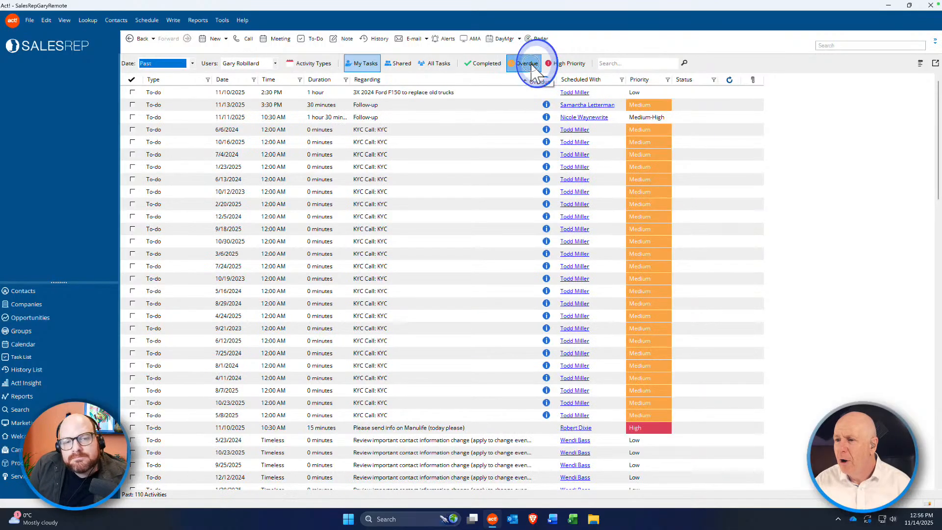
{"action": "left_click", "coordinate": [398, 66]}
{"action": "left_click", "coordinate": [366, 64]}
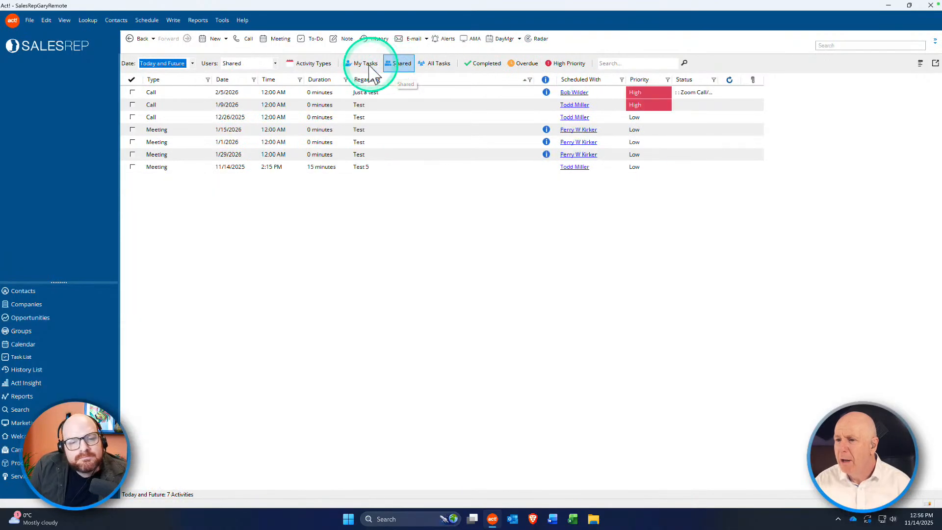